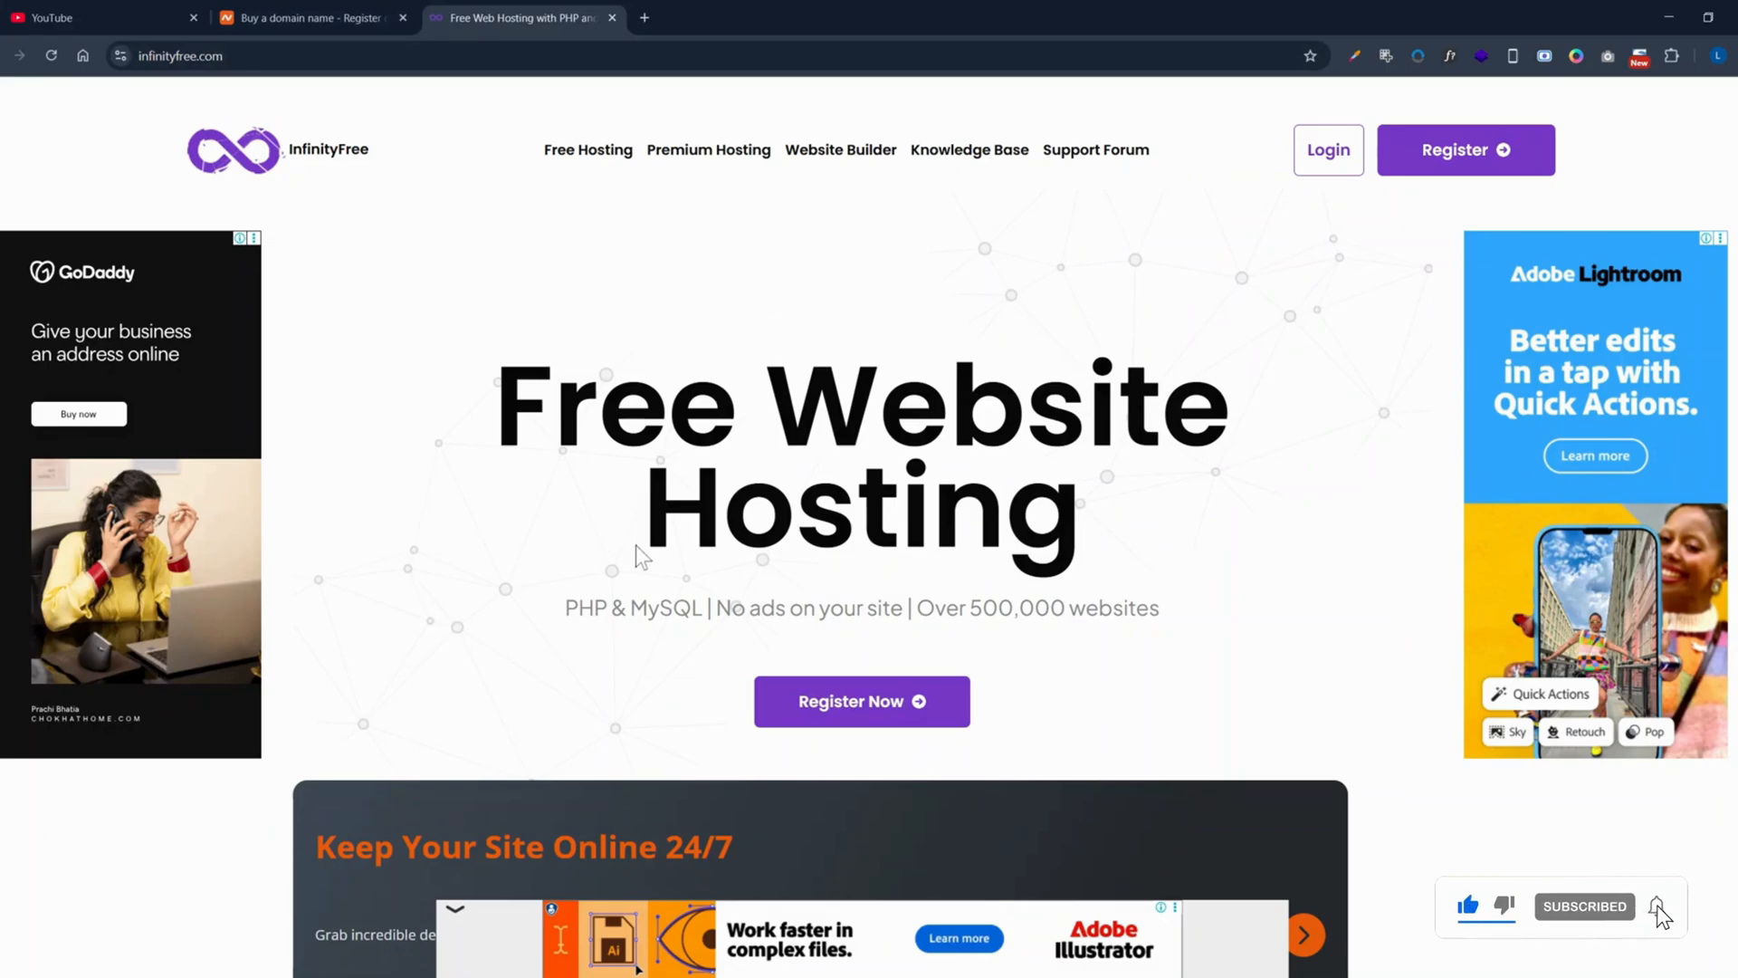
Step: Browse the infinityfree.com landing page and go to Register to start a new account
scroll(660, 536, "down", 2)
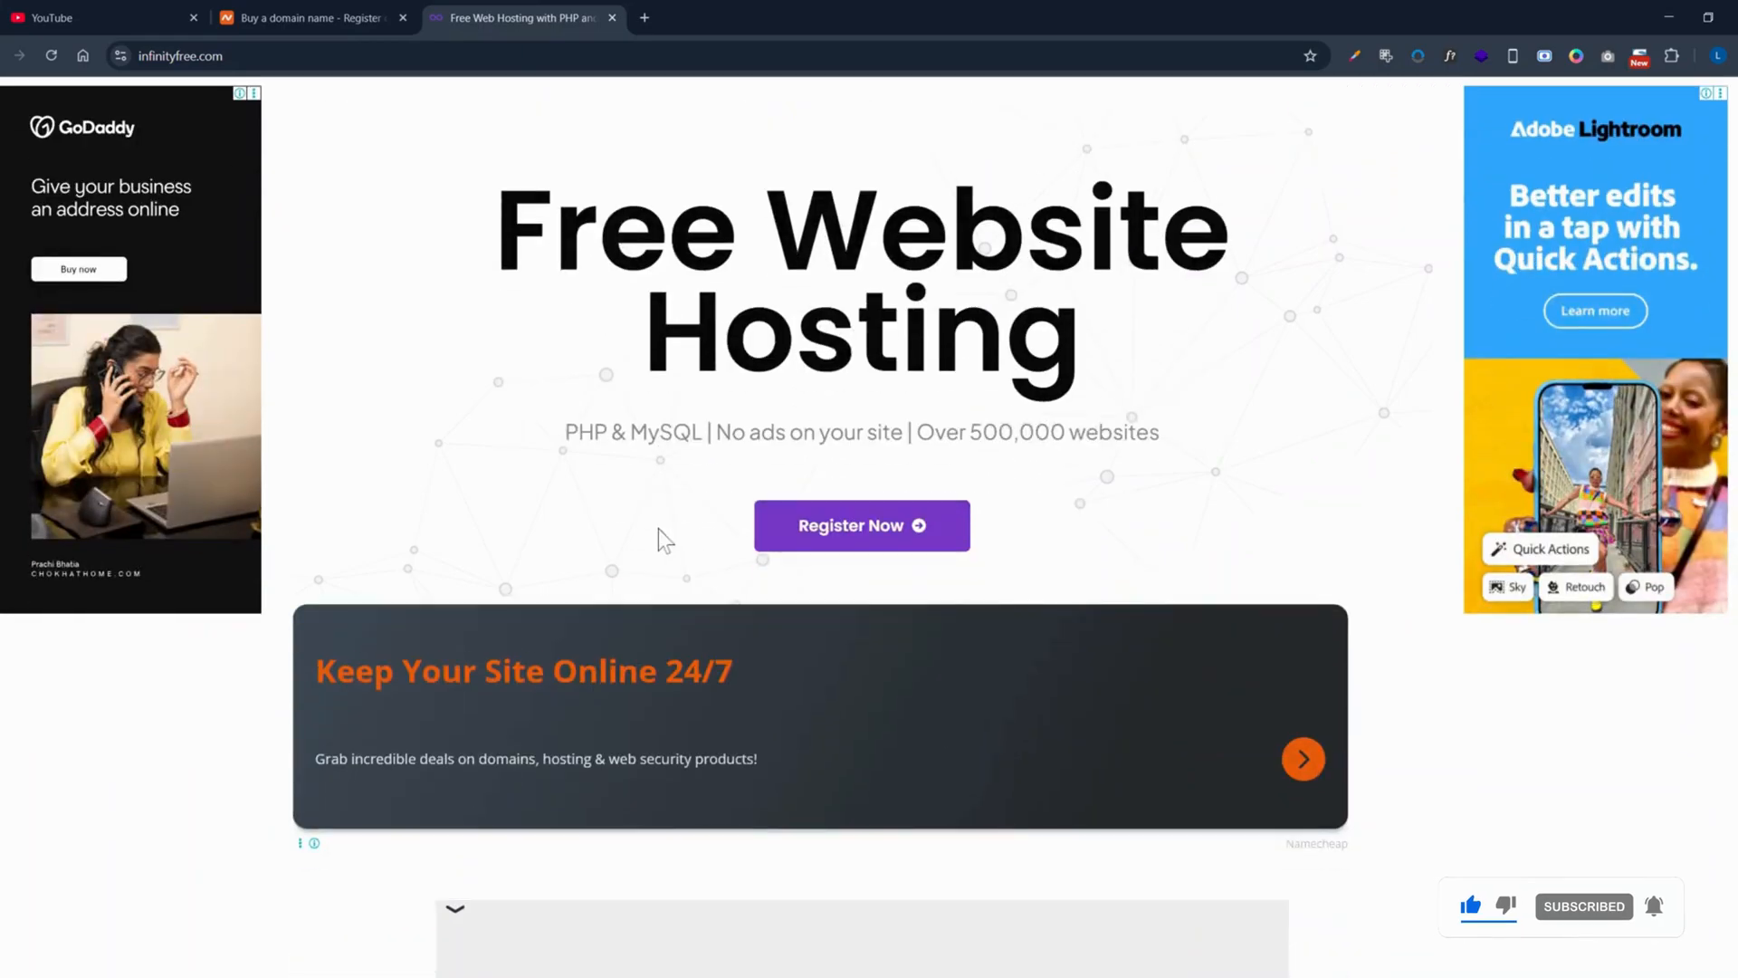
scroll(660, 519, "up", 2)
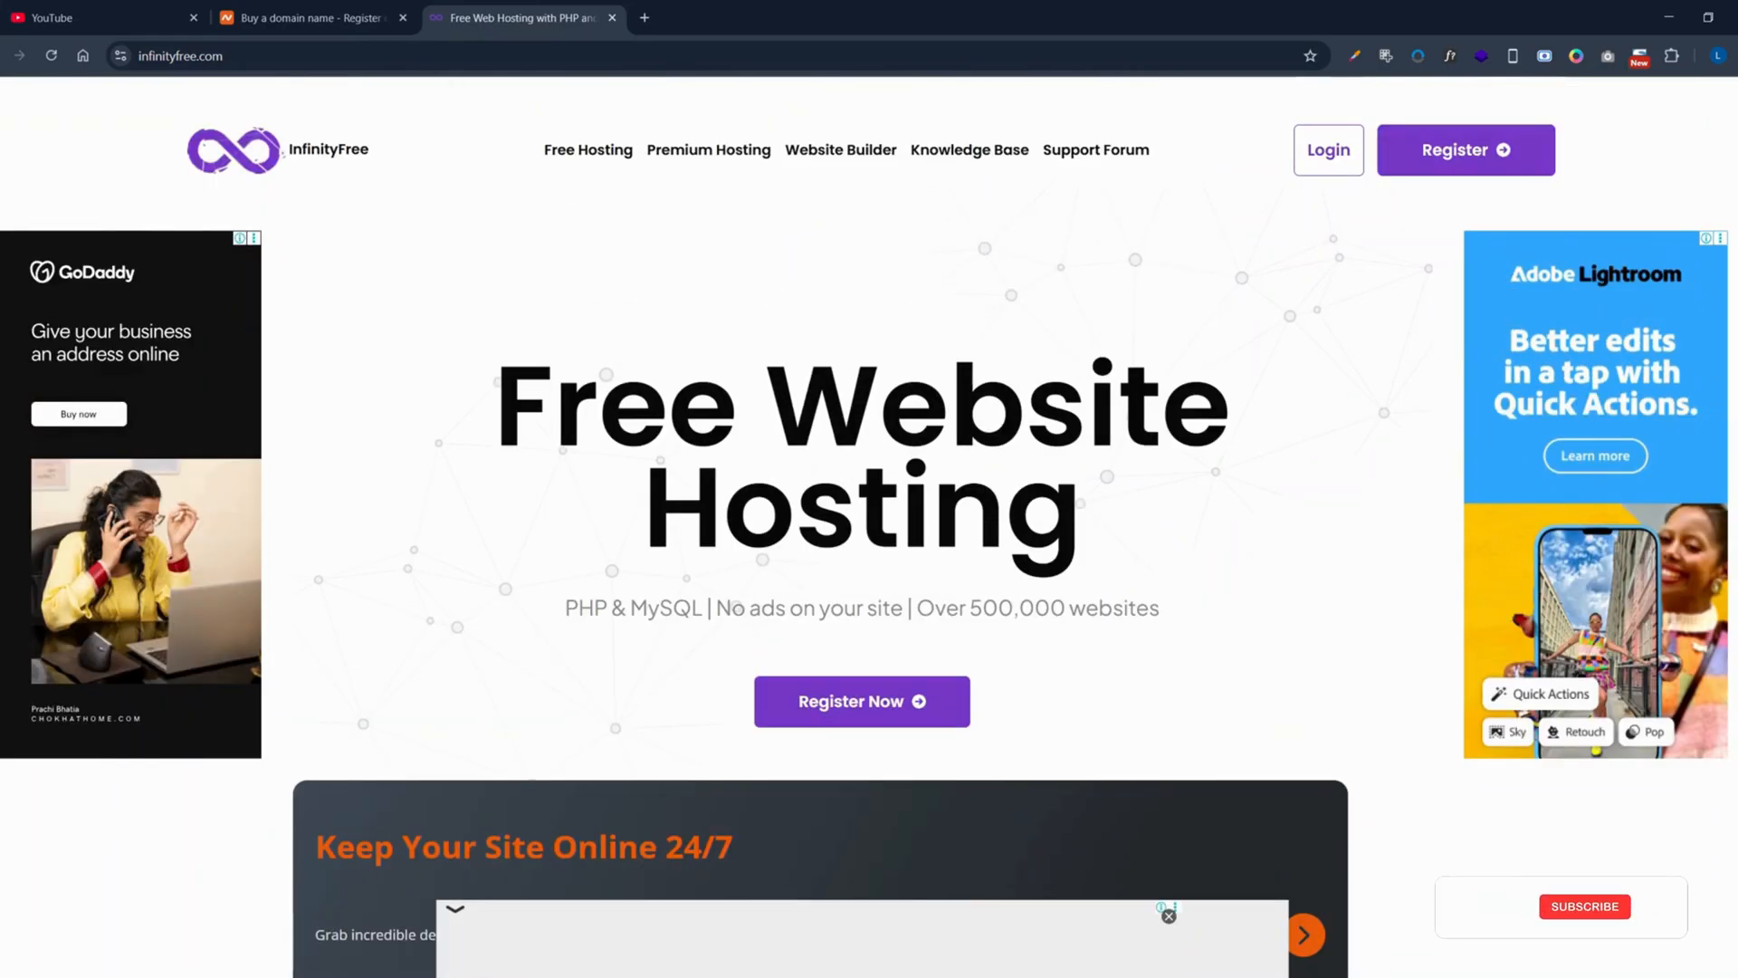
left_click(180, 56)
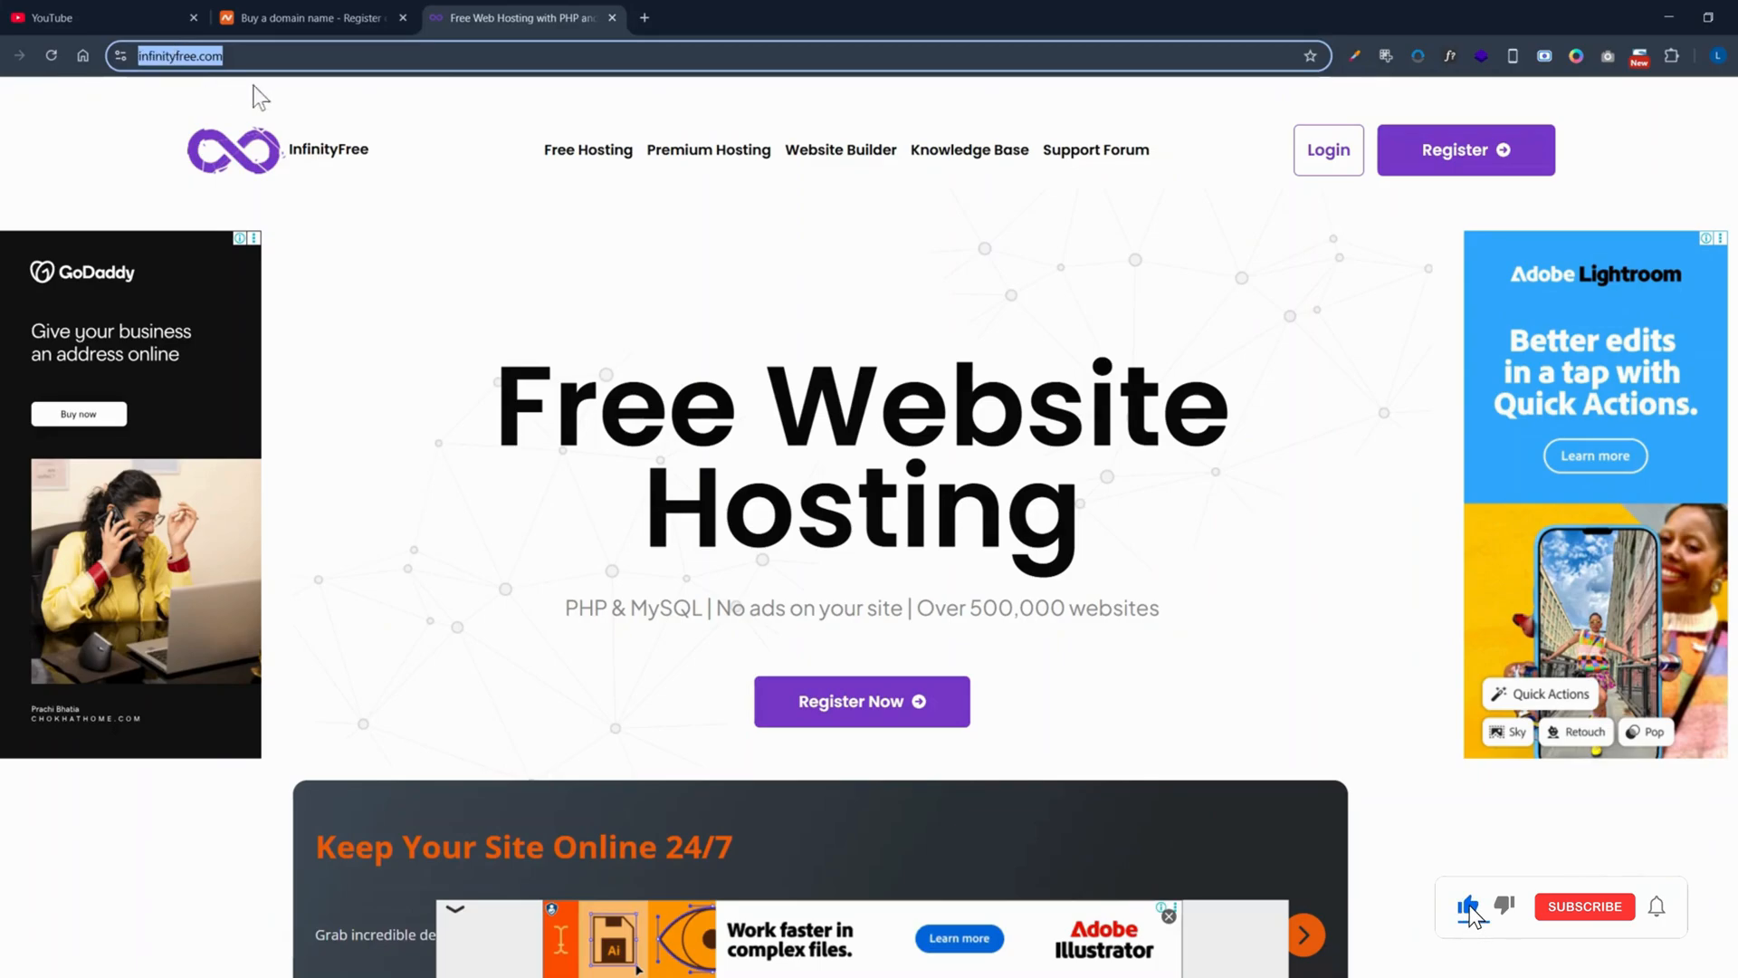
left_click(816, 274)
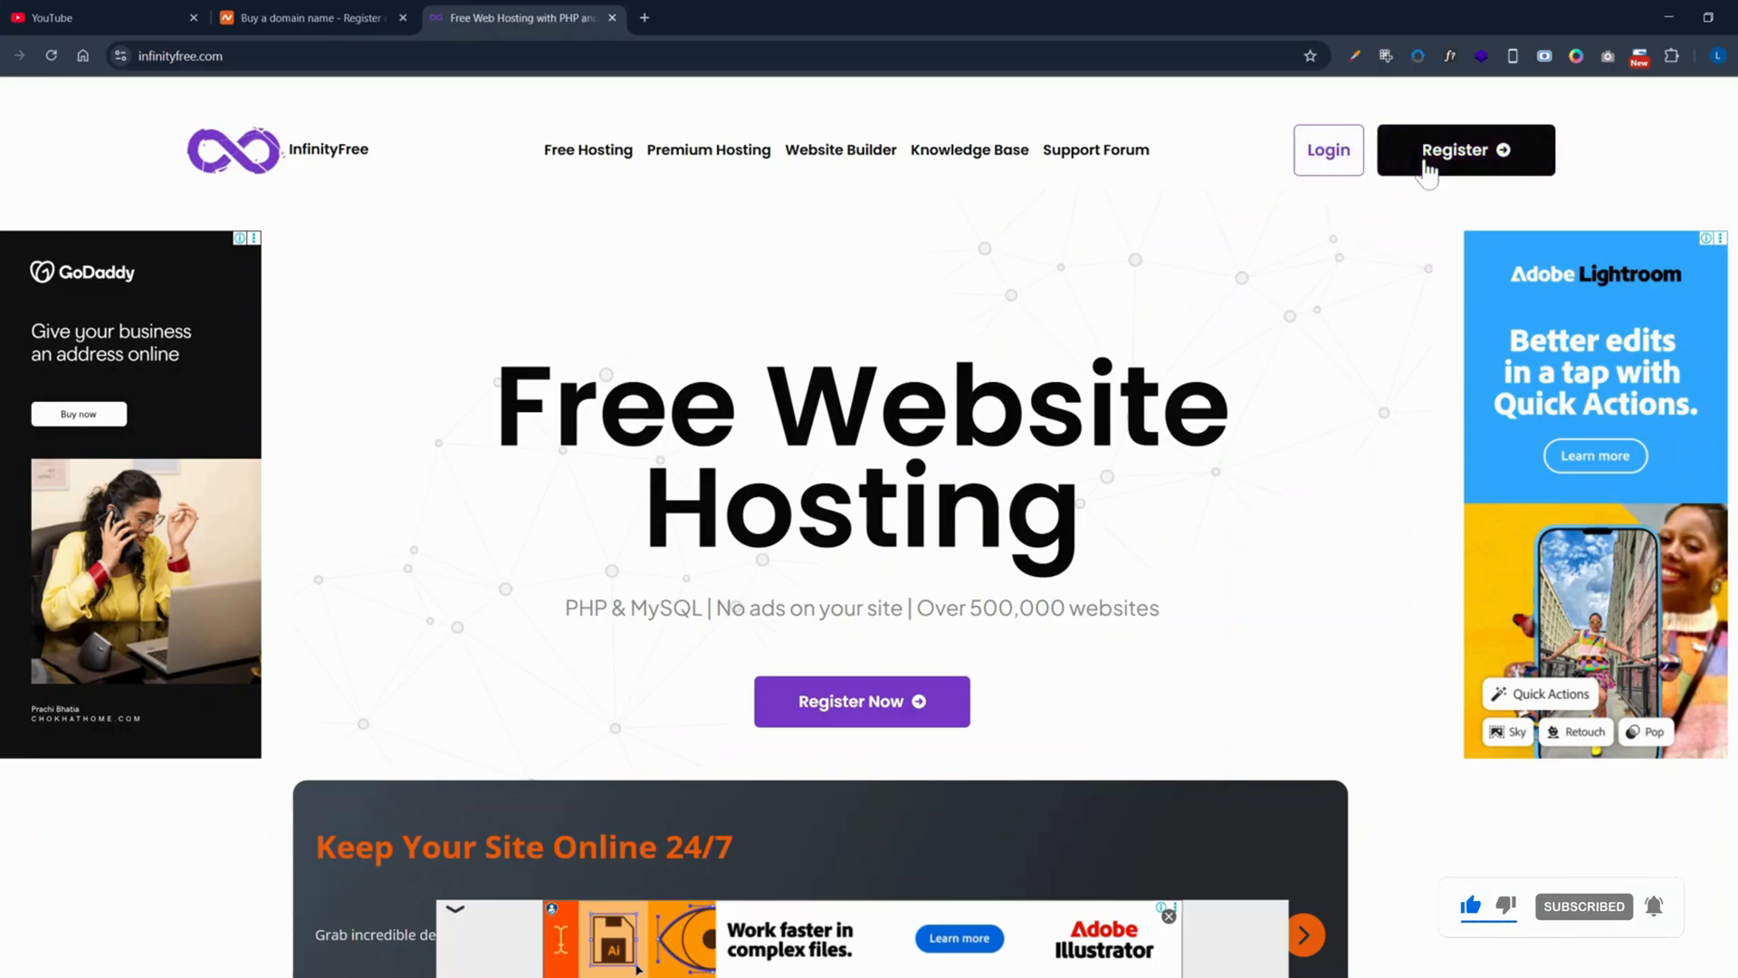
left_click(1427, 170)
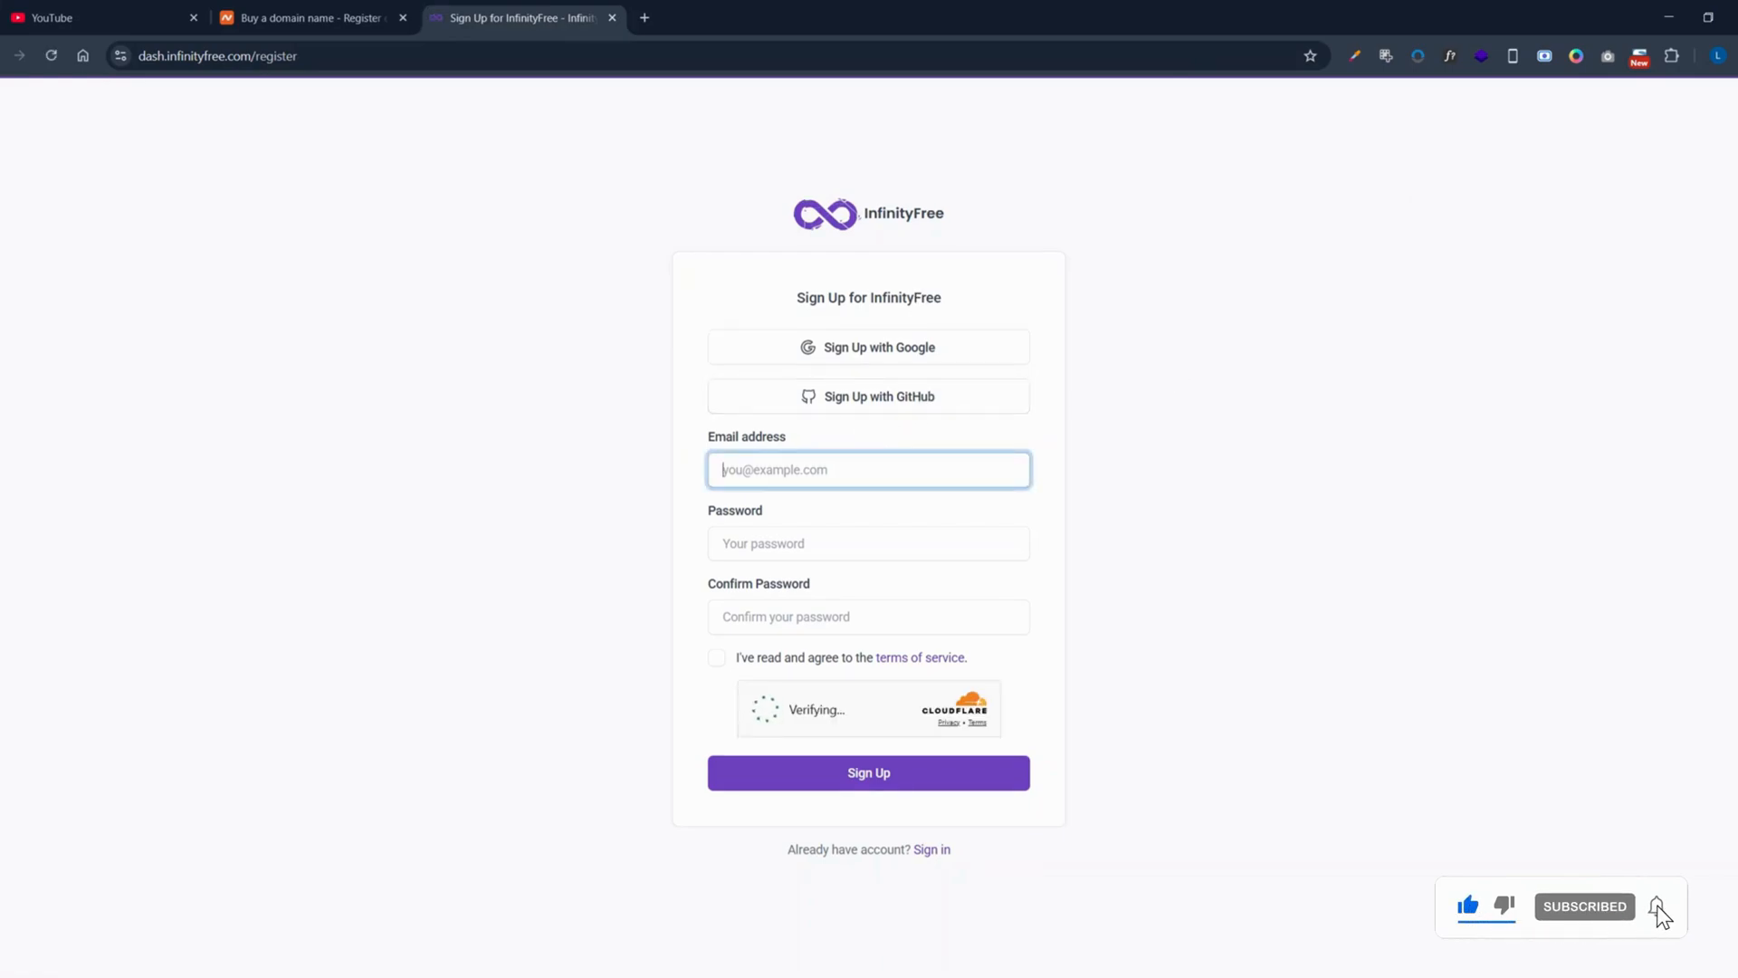
Step: Enter the account's Gmail e-mail address, correcting the typos along the way
key("Down")
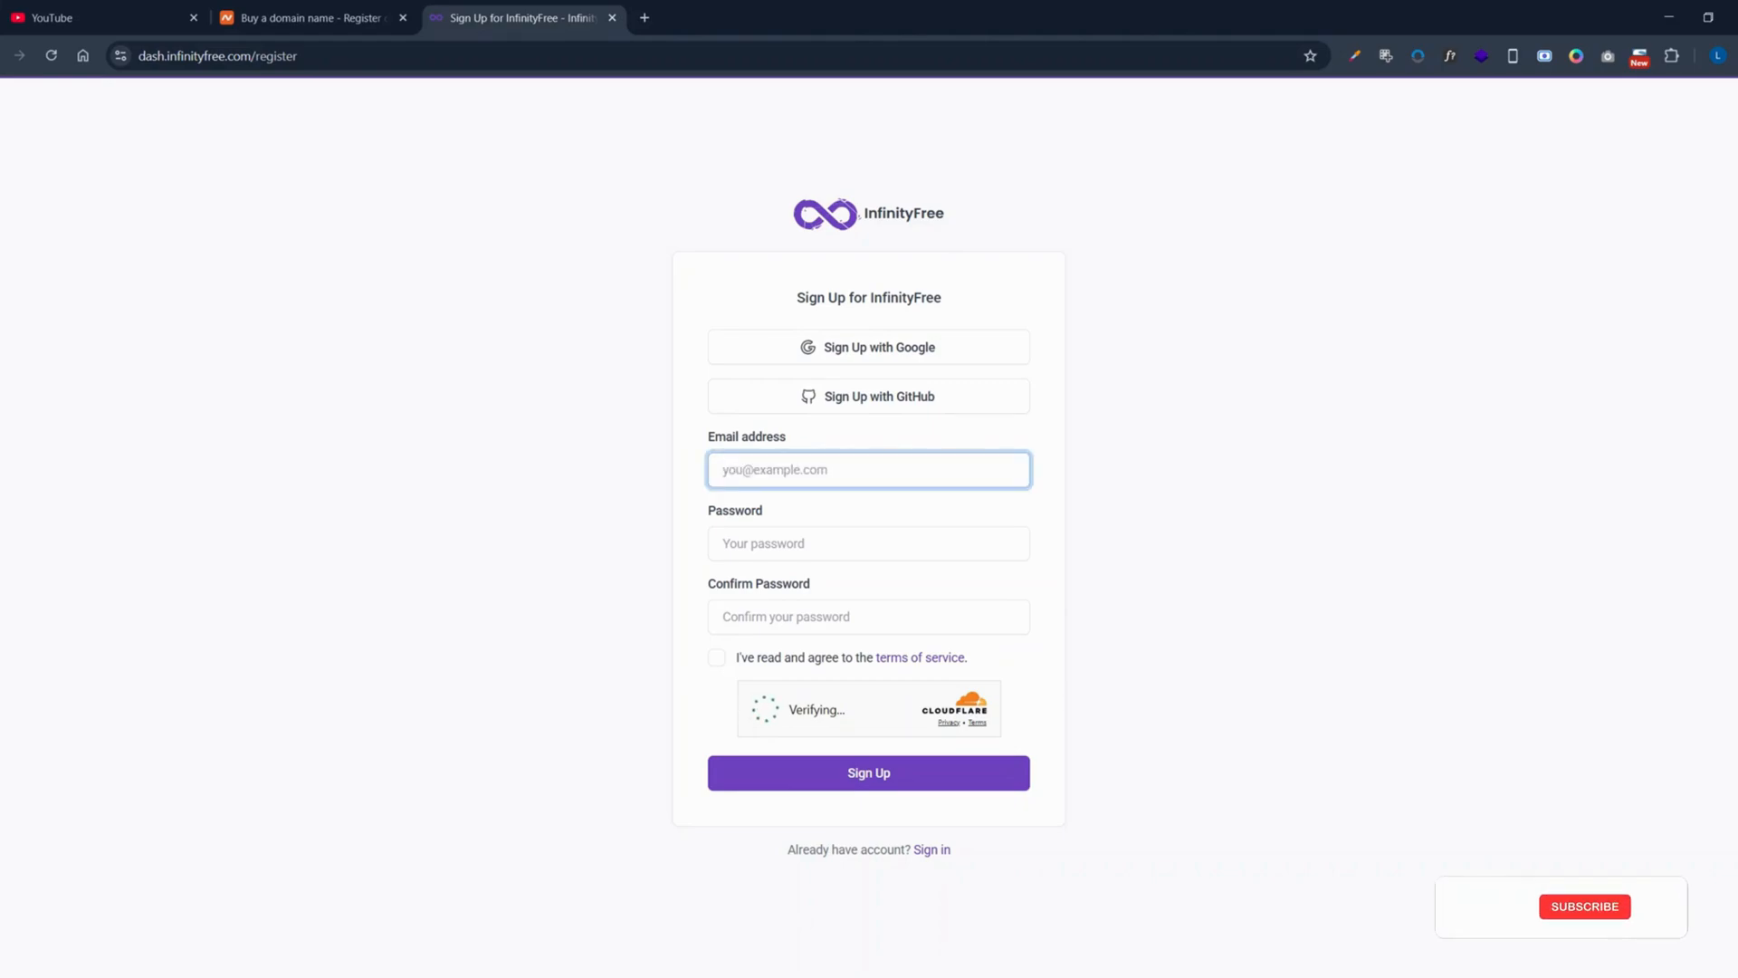
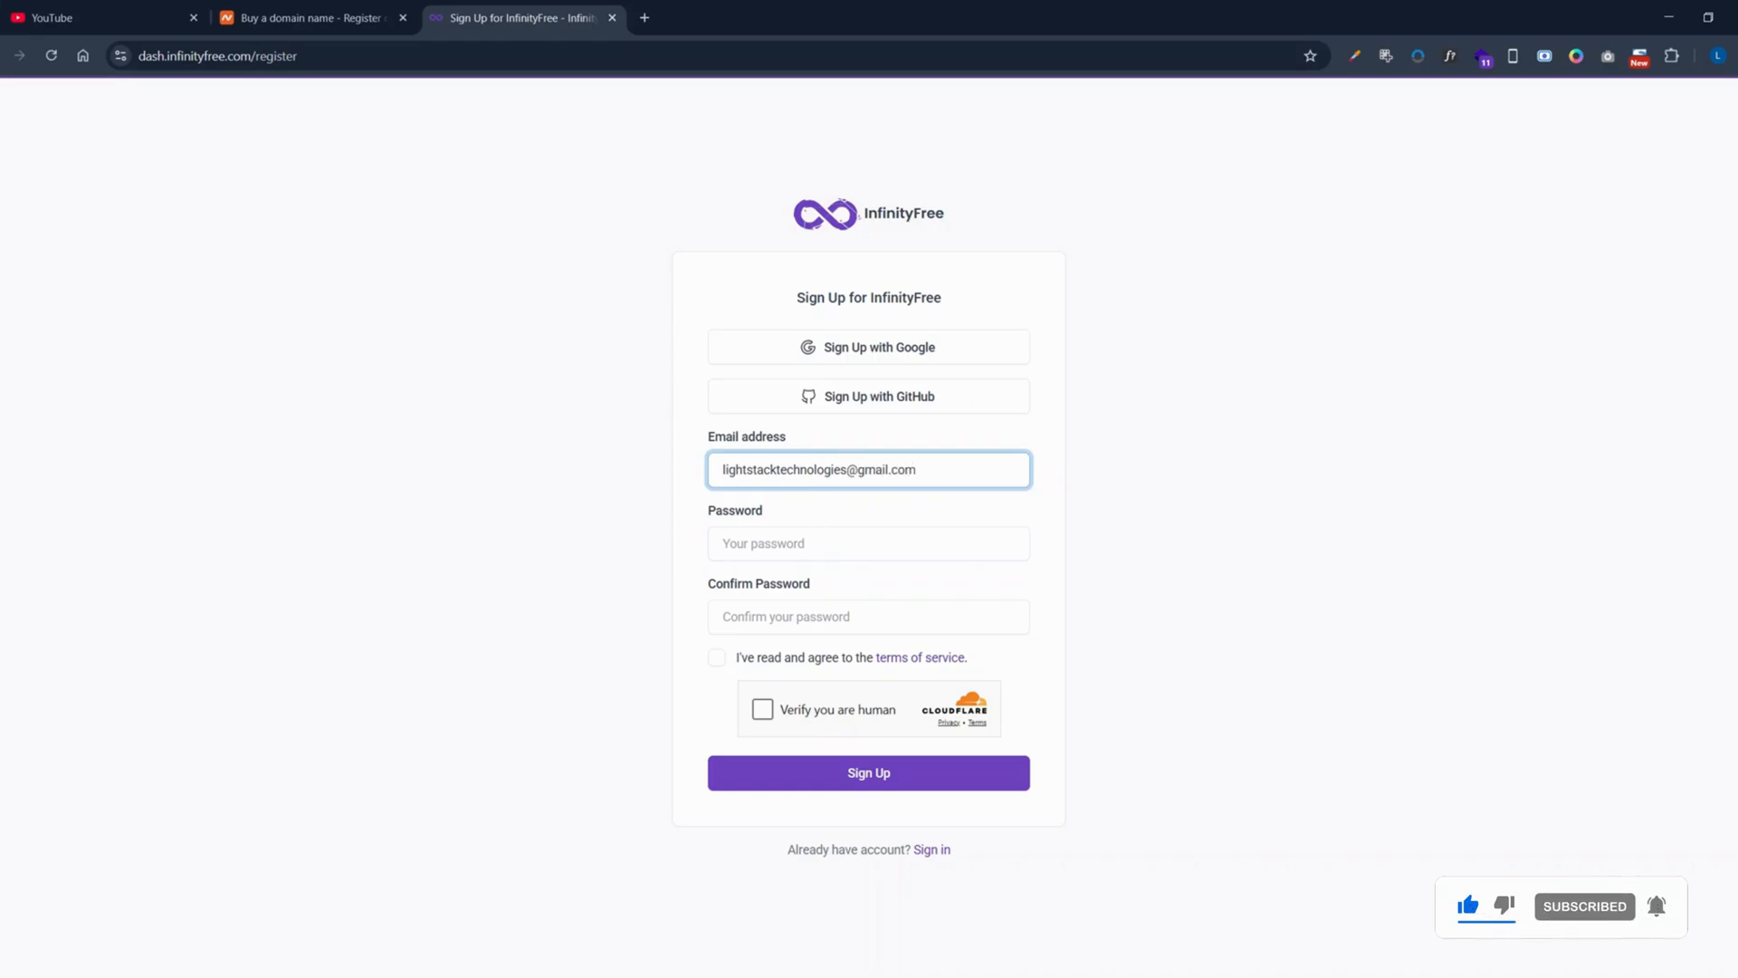
Step: Discard the suggested password, then enter and confirm a custom password
left_click(723, 543)
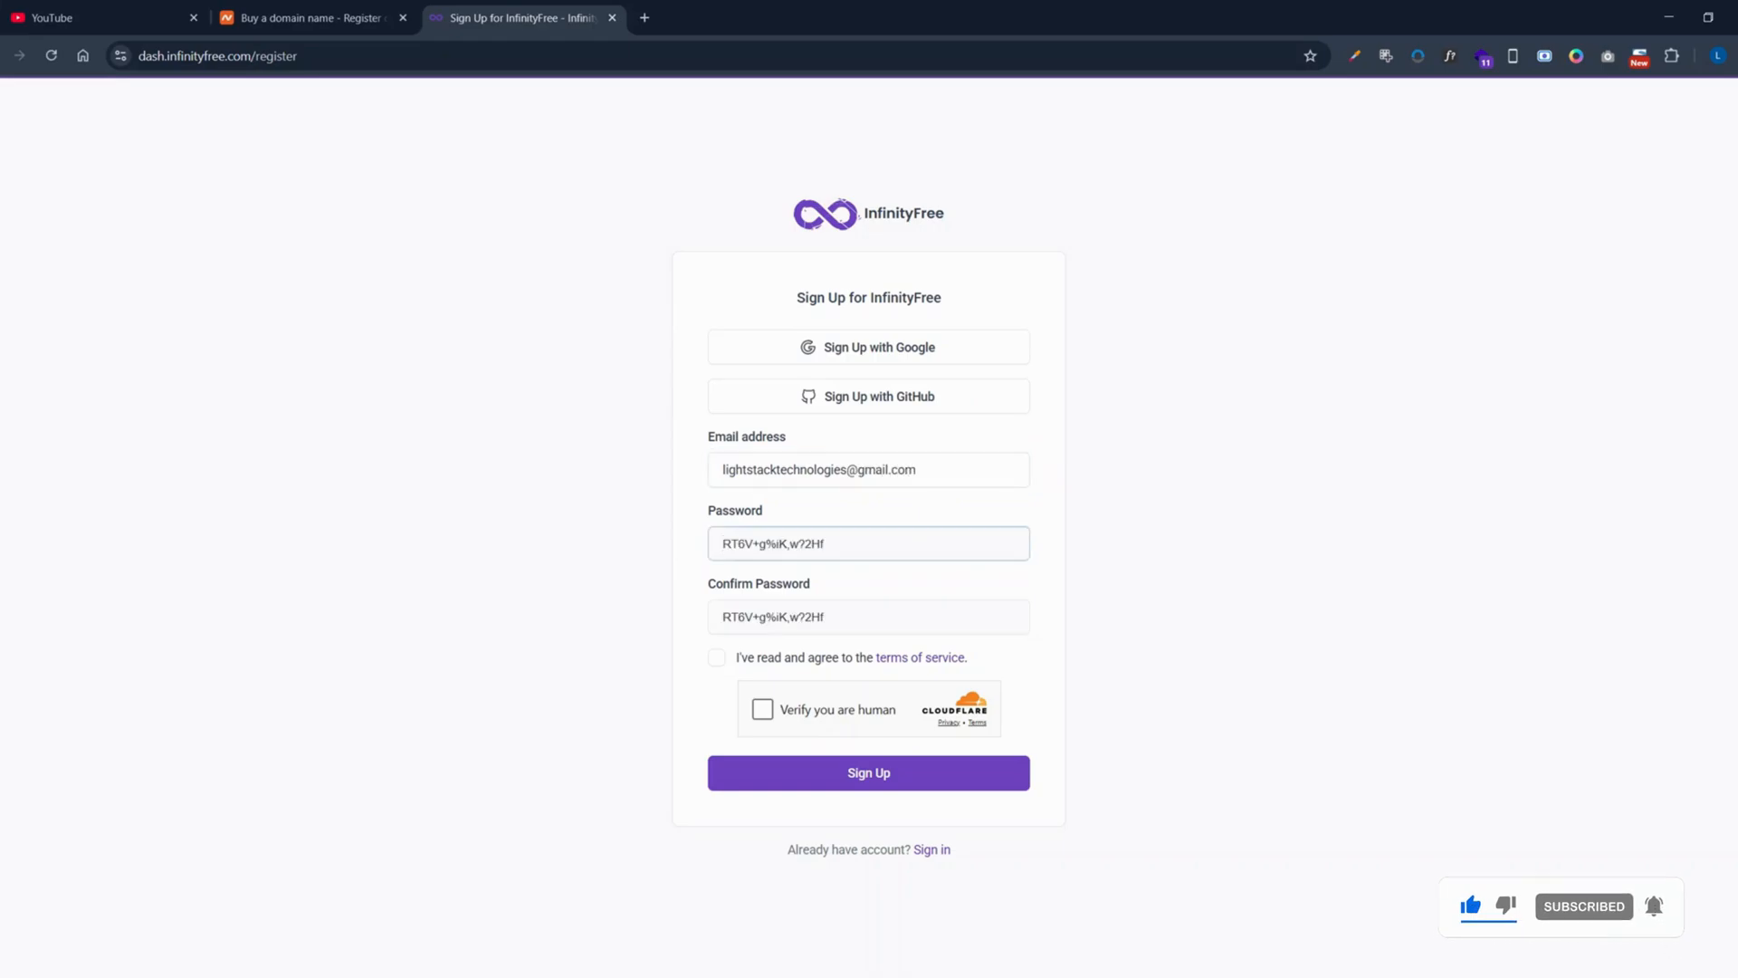
left_click(1130, 481)
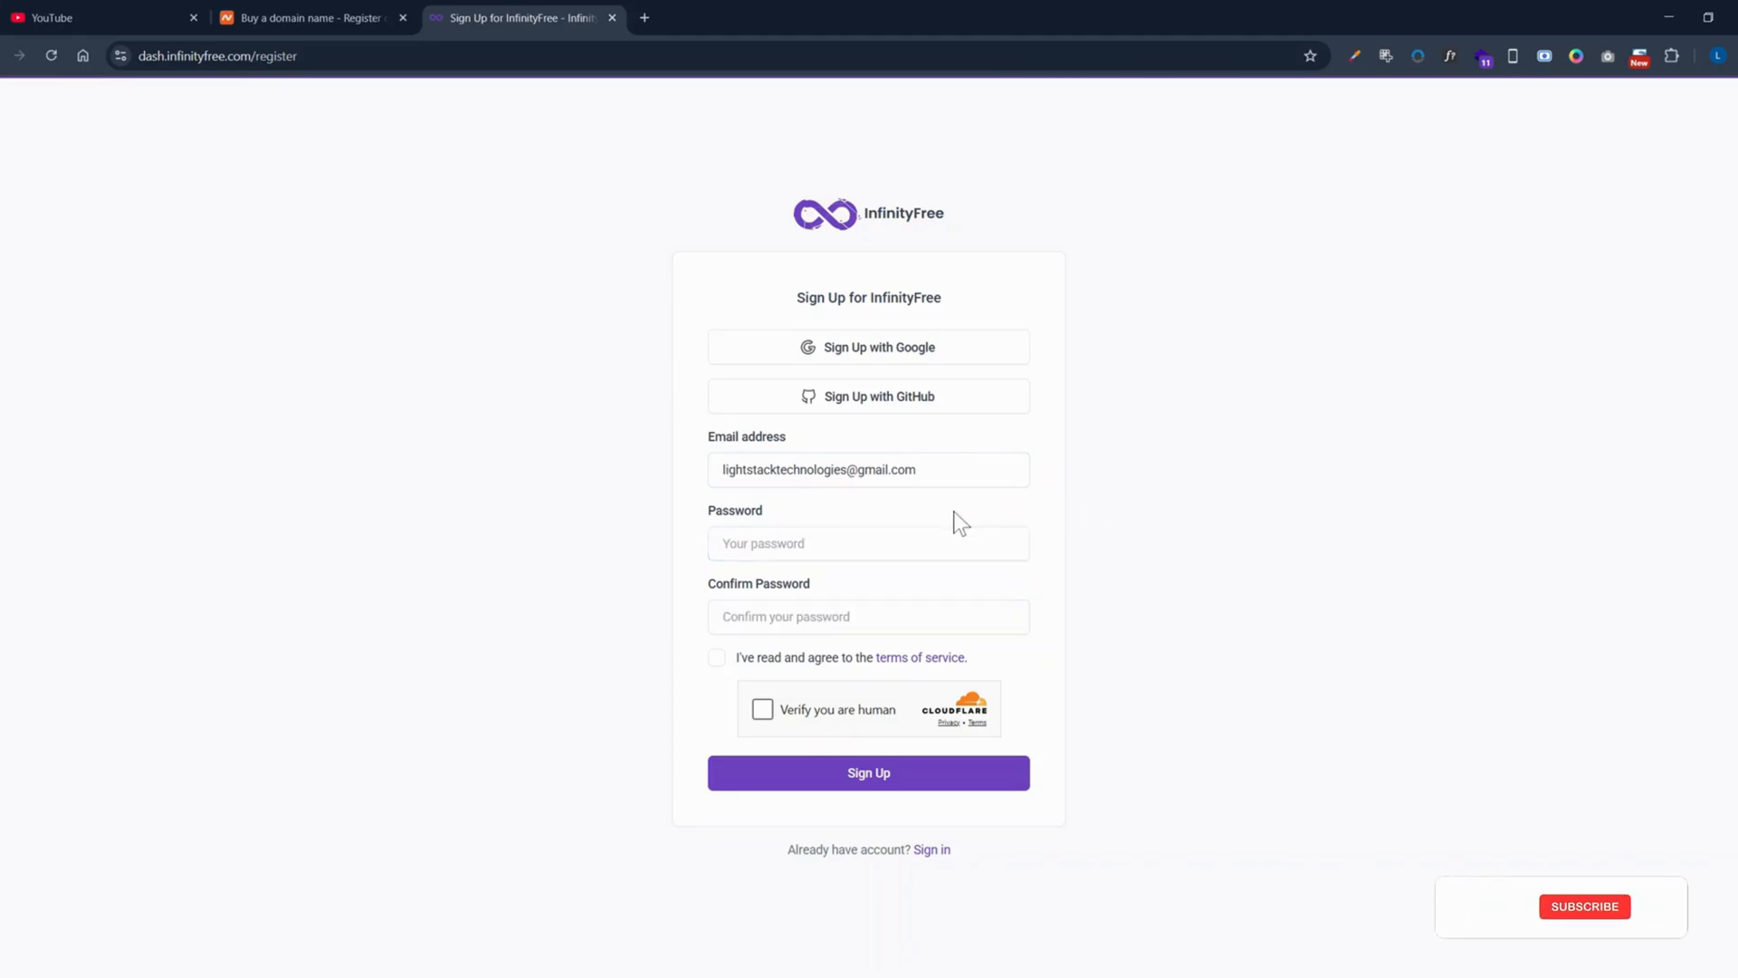
left_click(906, 543)
type("••")
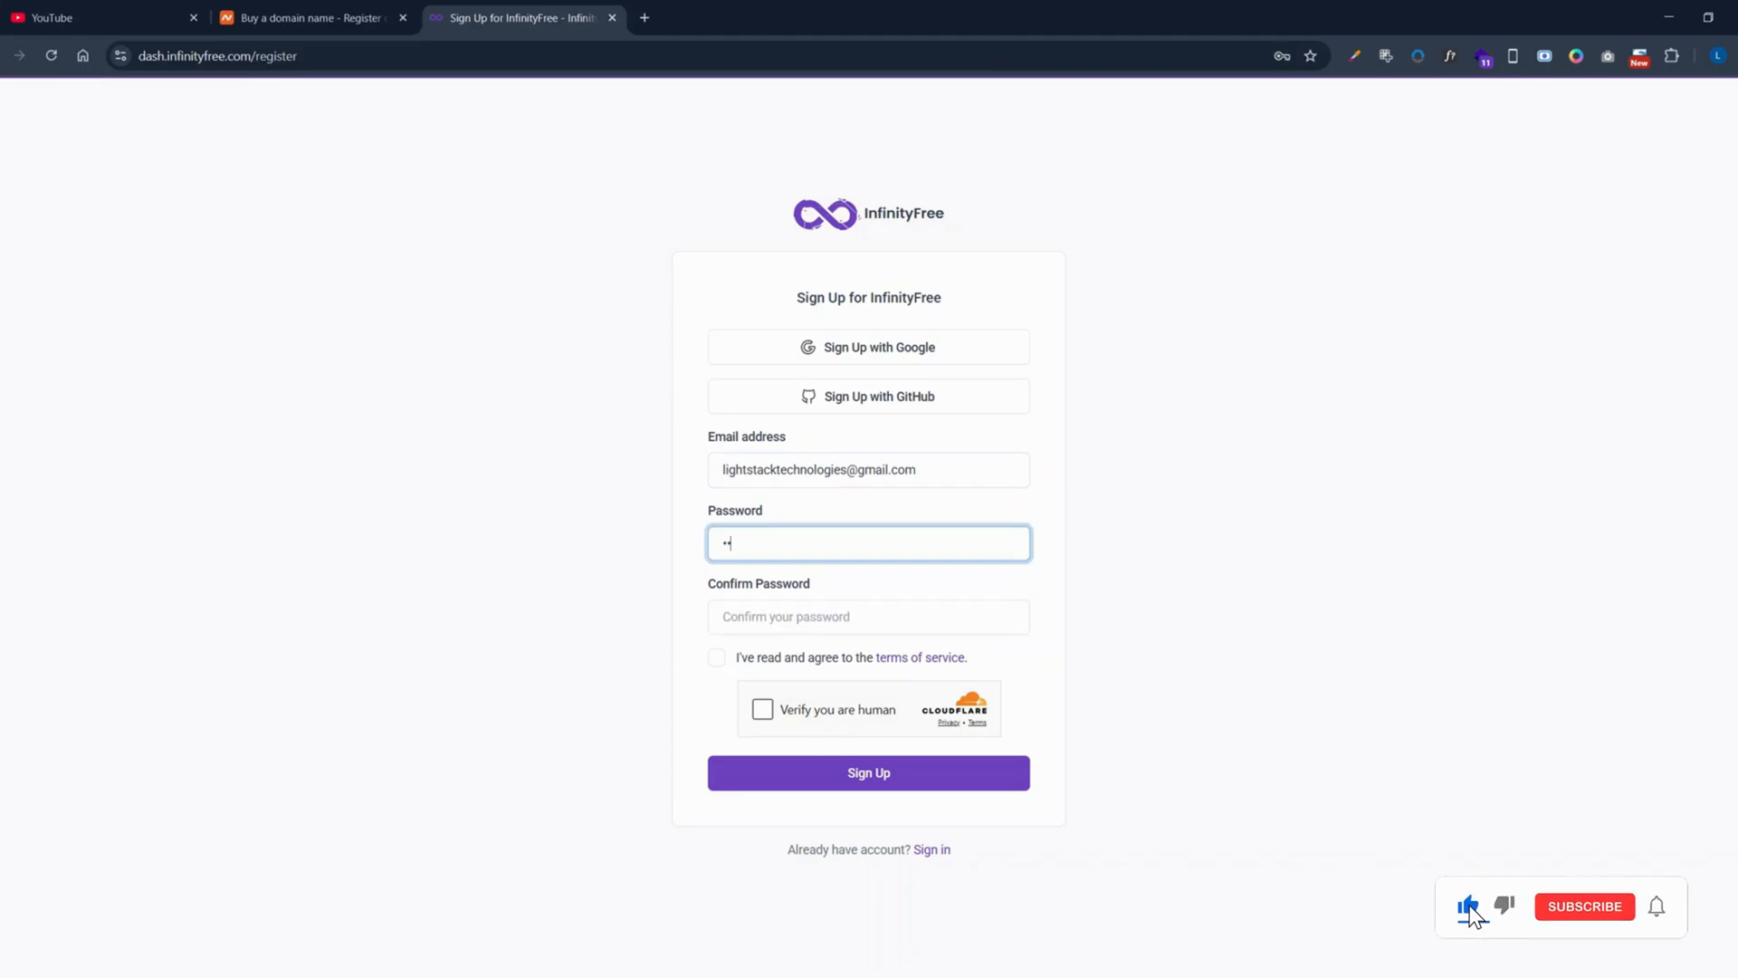
type("••••••")
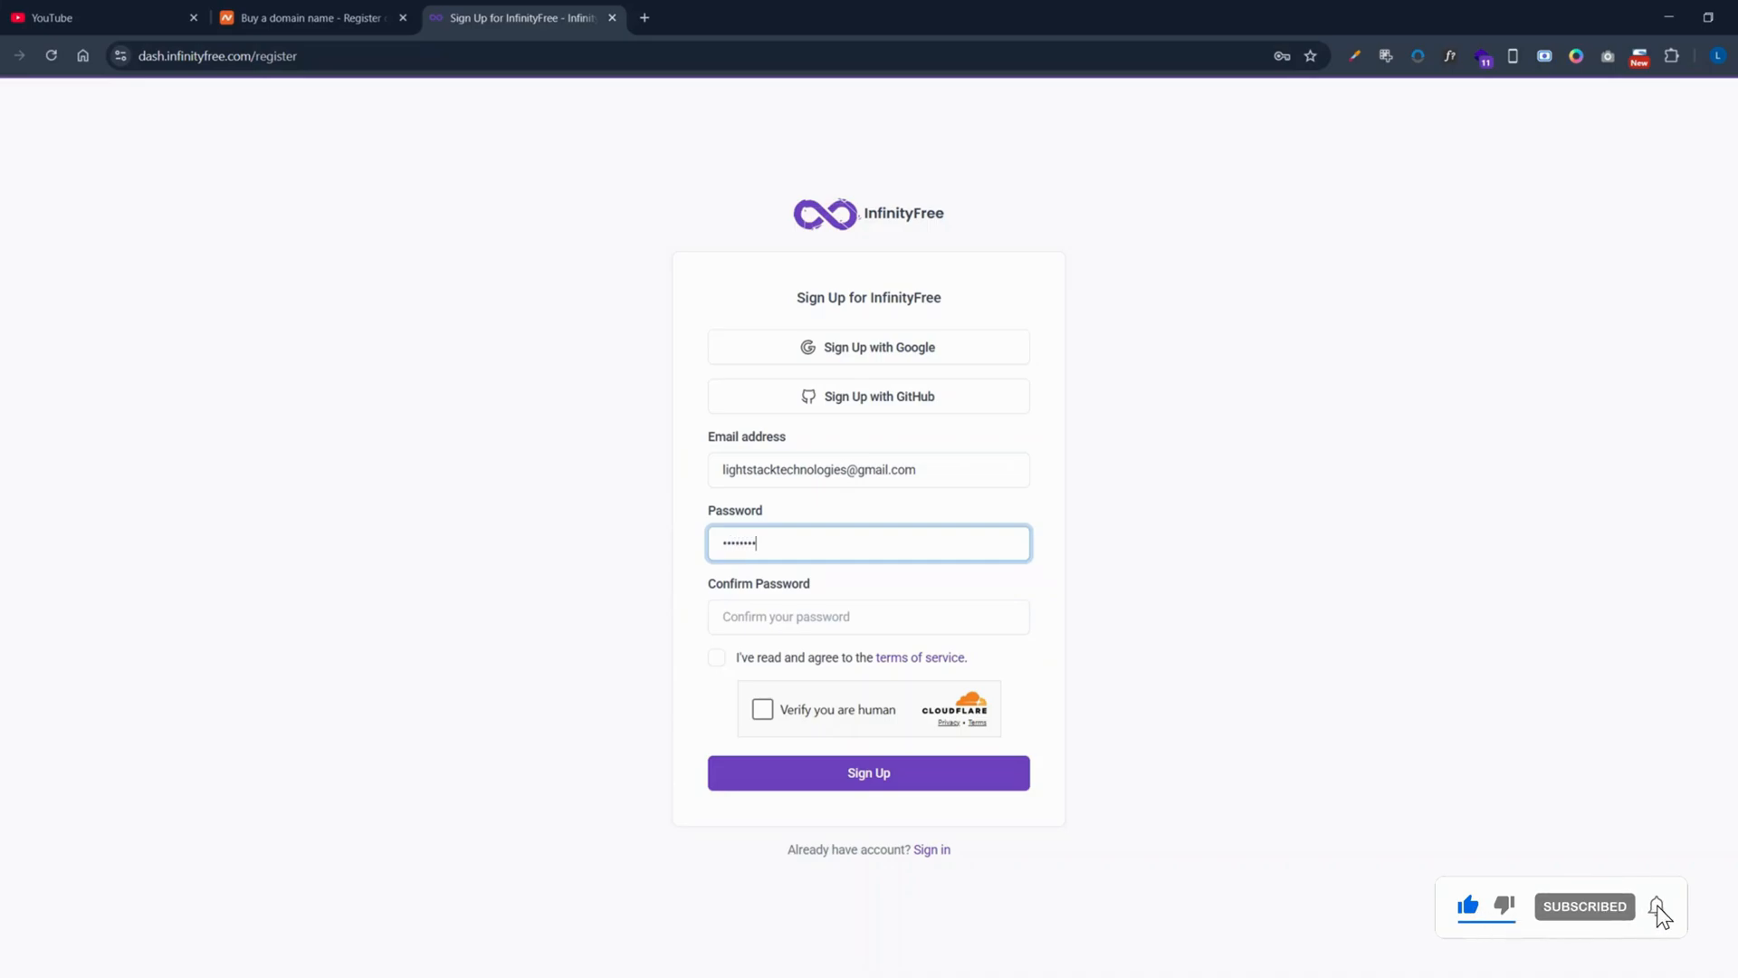
type("•••")
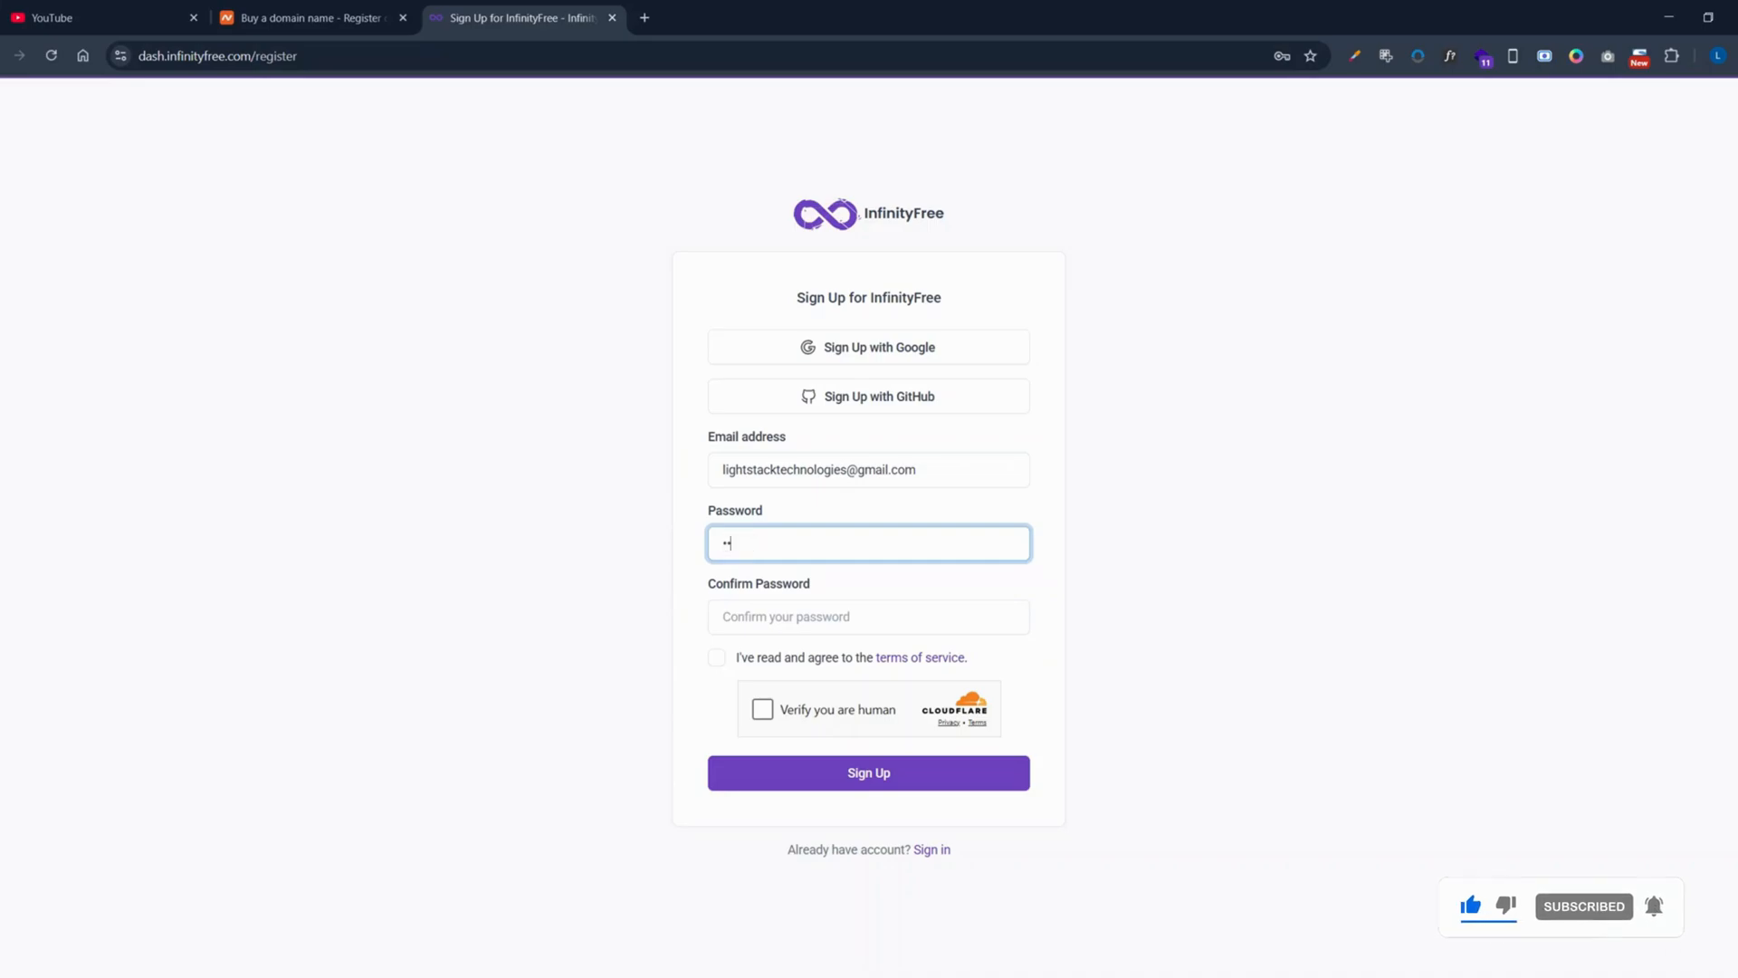
type("•••••")
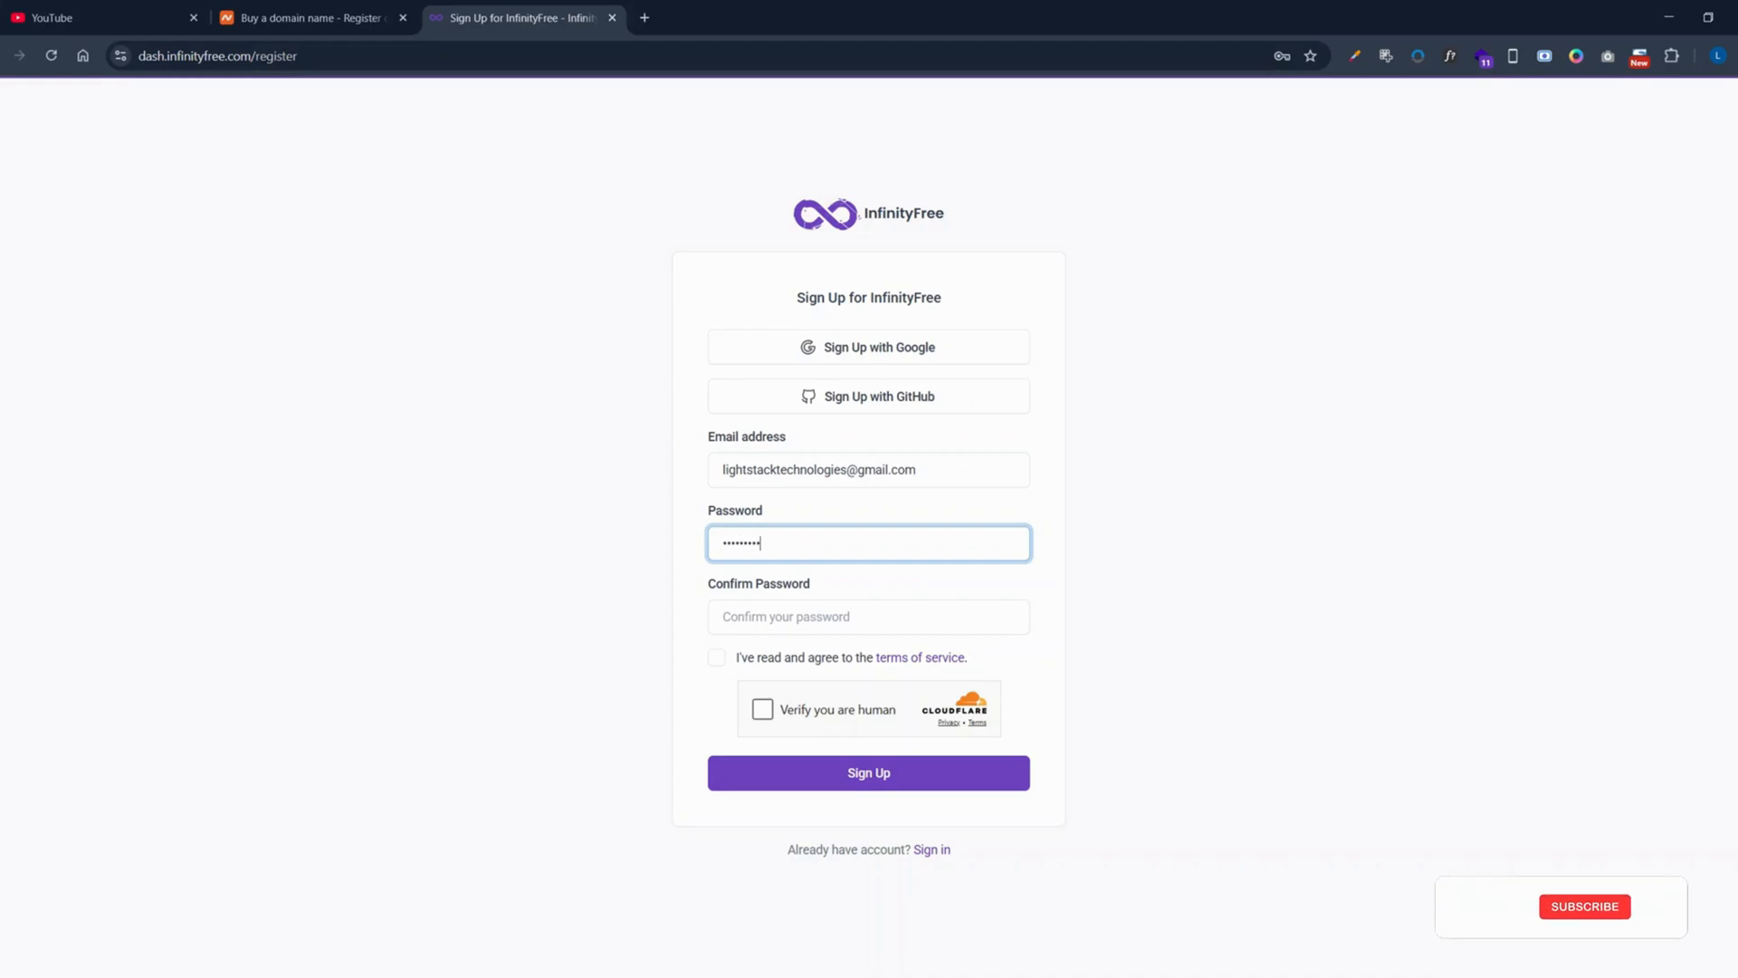
left_click(725, 617)
type("•••")
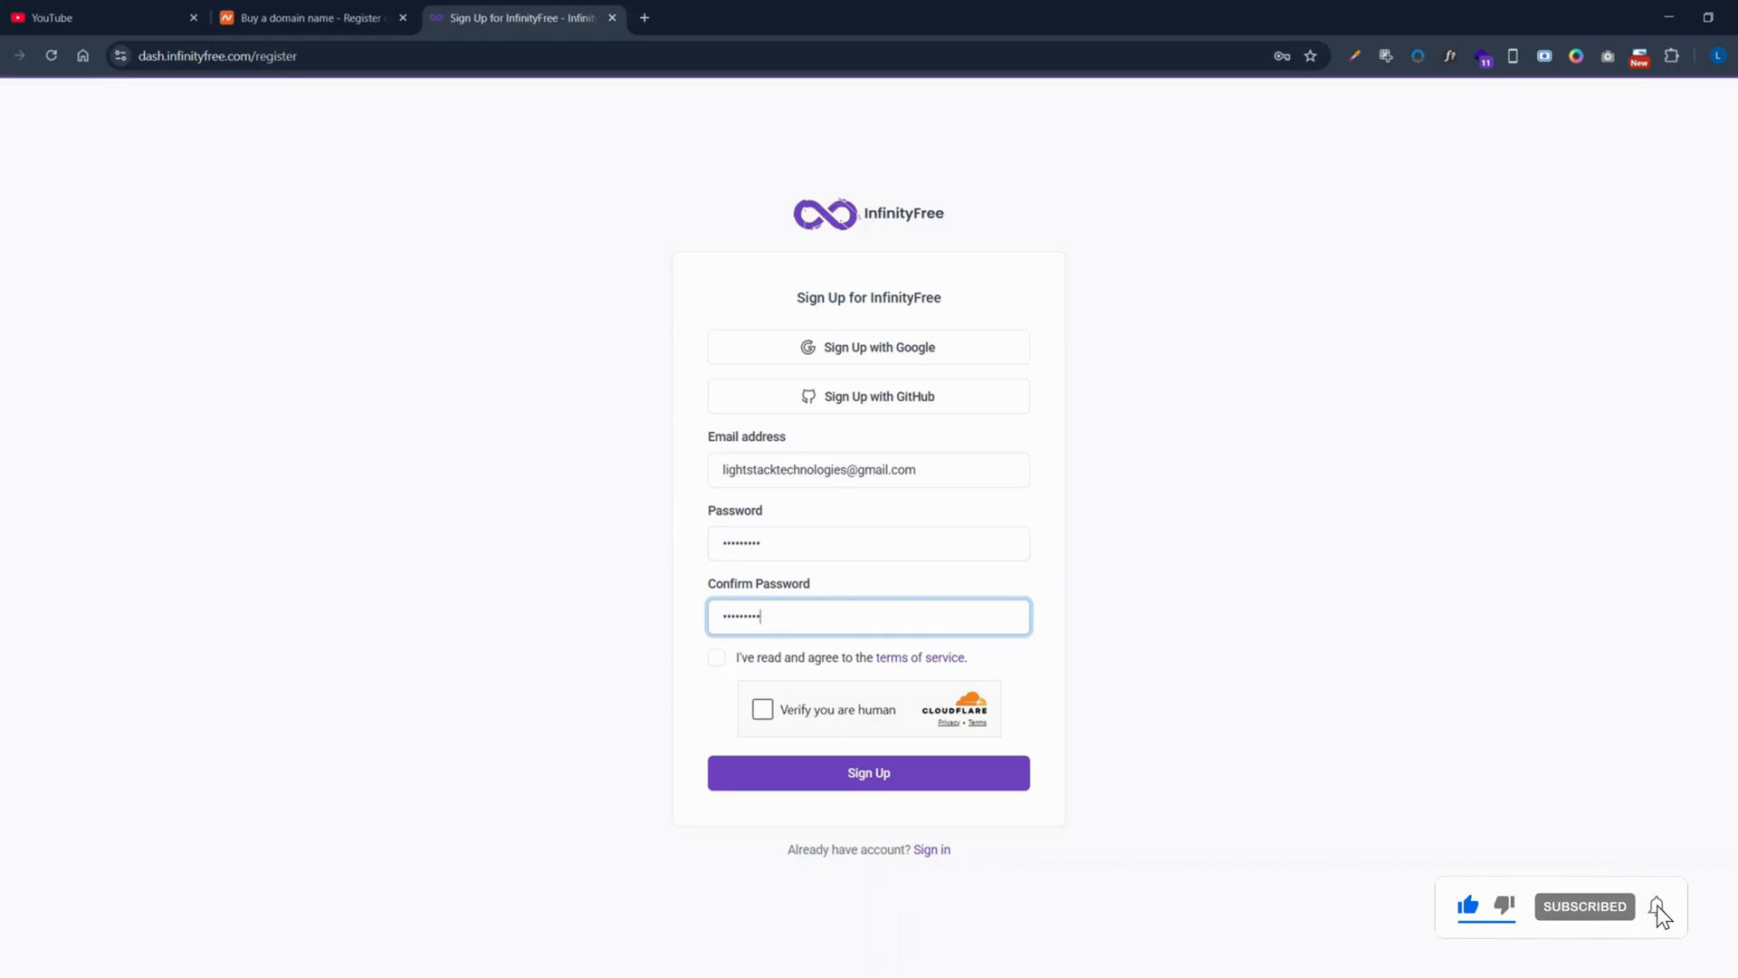
Step: Accept the terms of service, pass the Cloudflare human check and submit sign-up
left_click(716, 658)
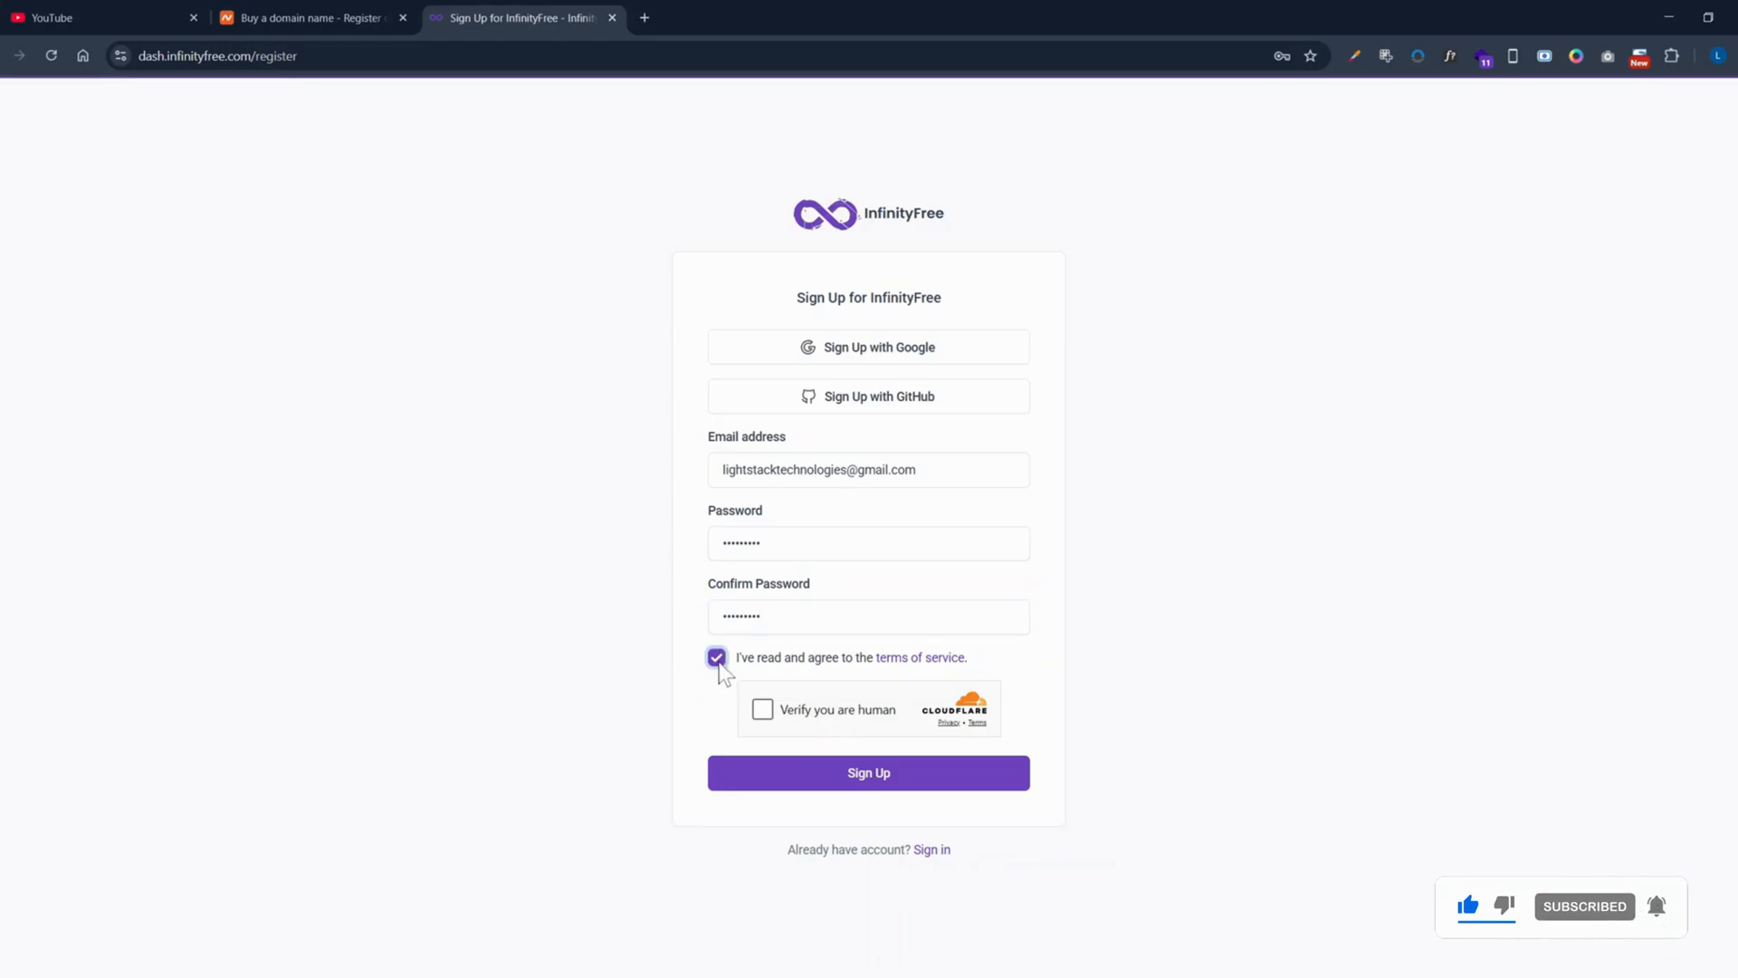
left_click(762, 709)
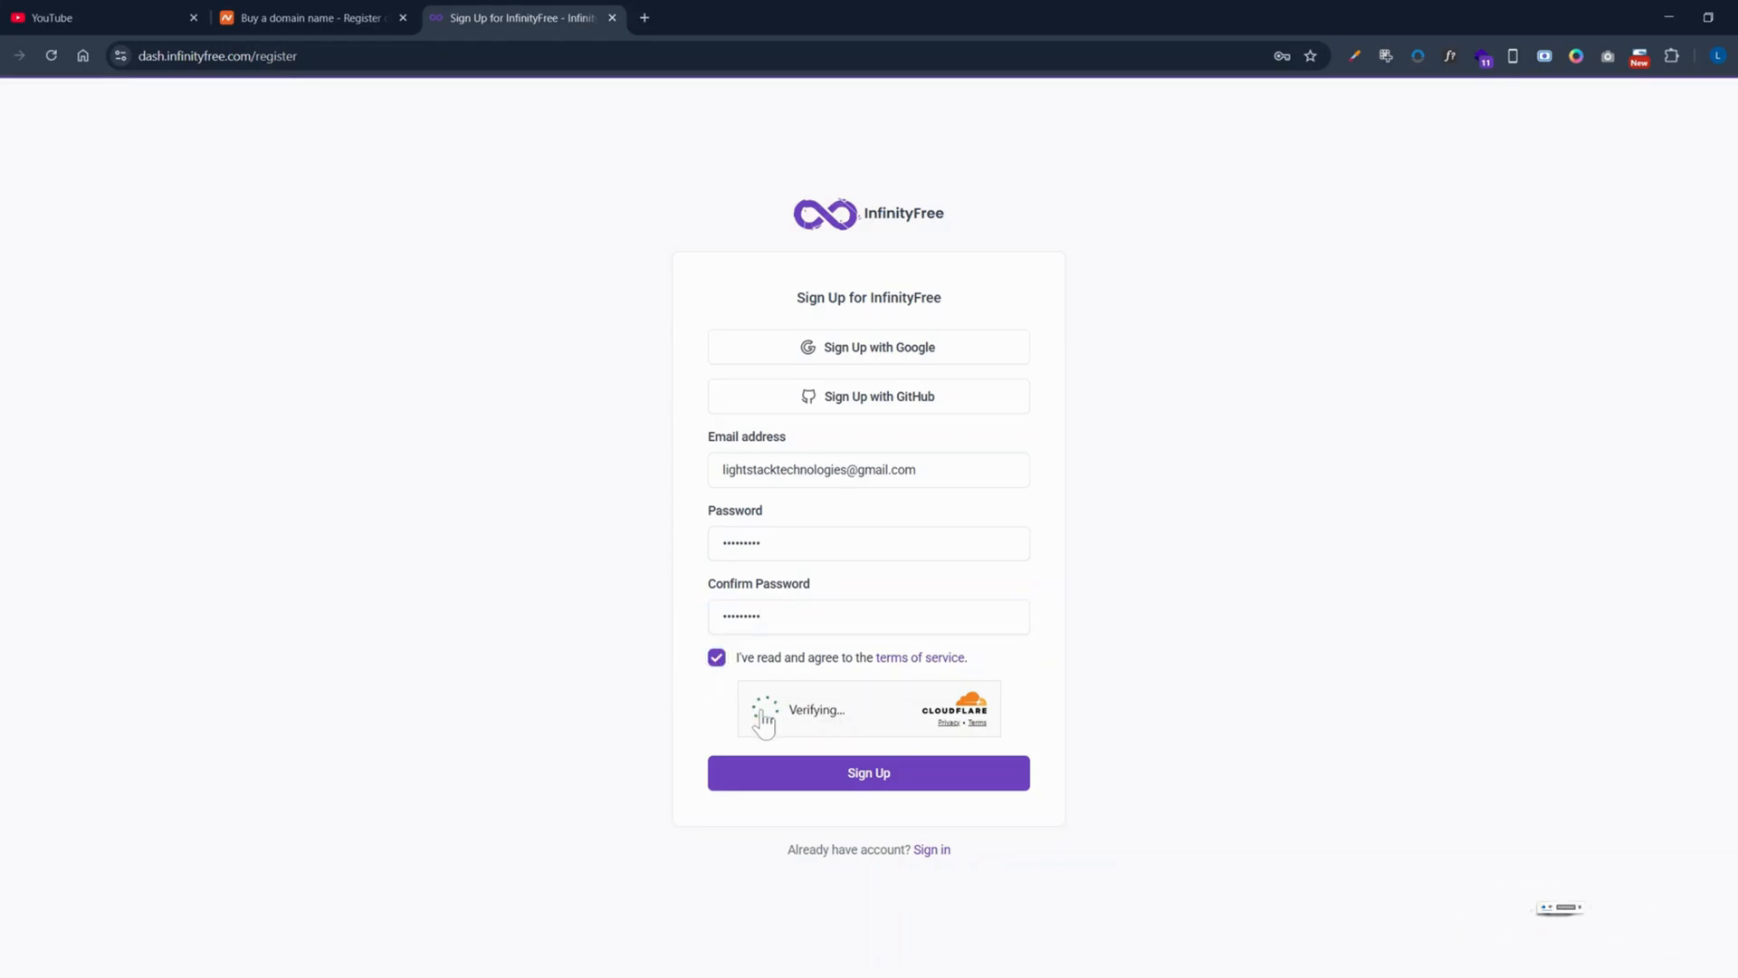
left_click(858, 779)
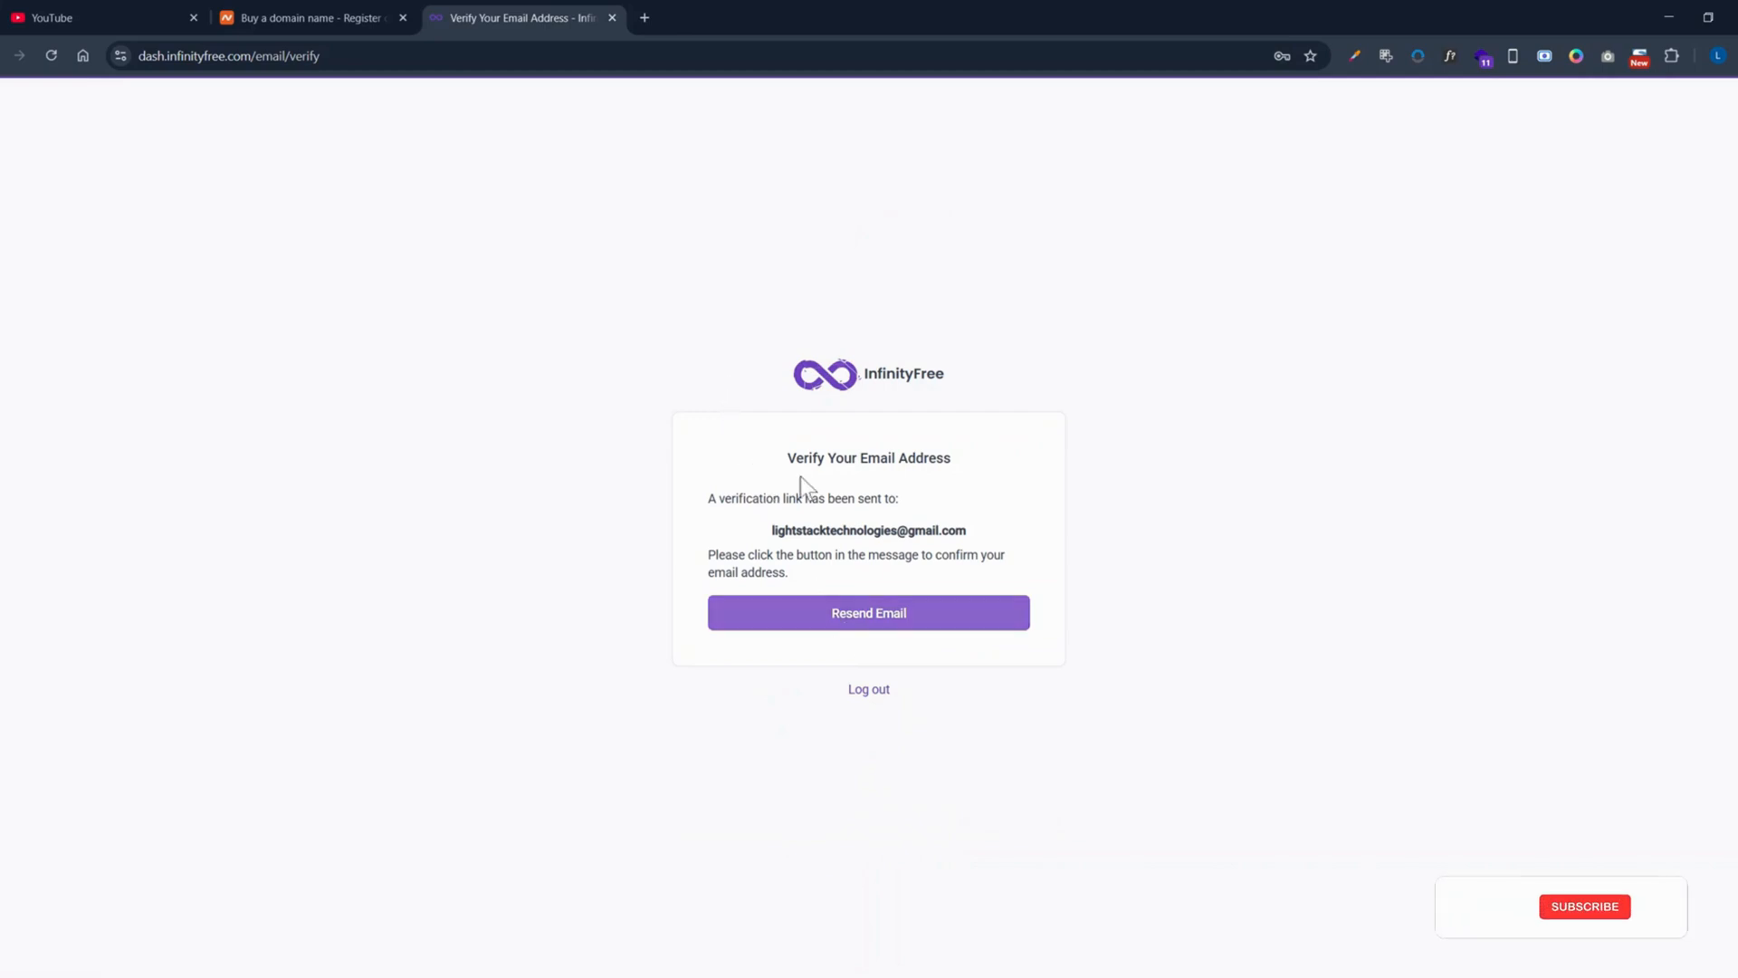
Step: Open Gmail in a new tab and reload the pending e-mail verification page
left_click(645, 18)
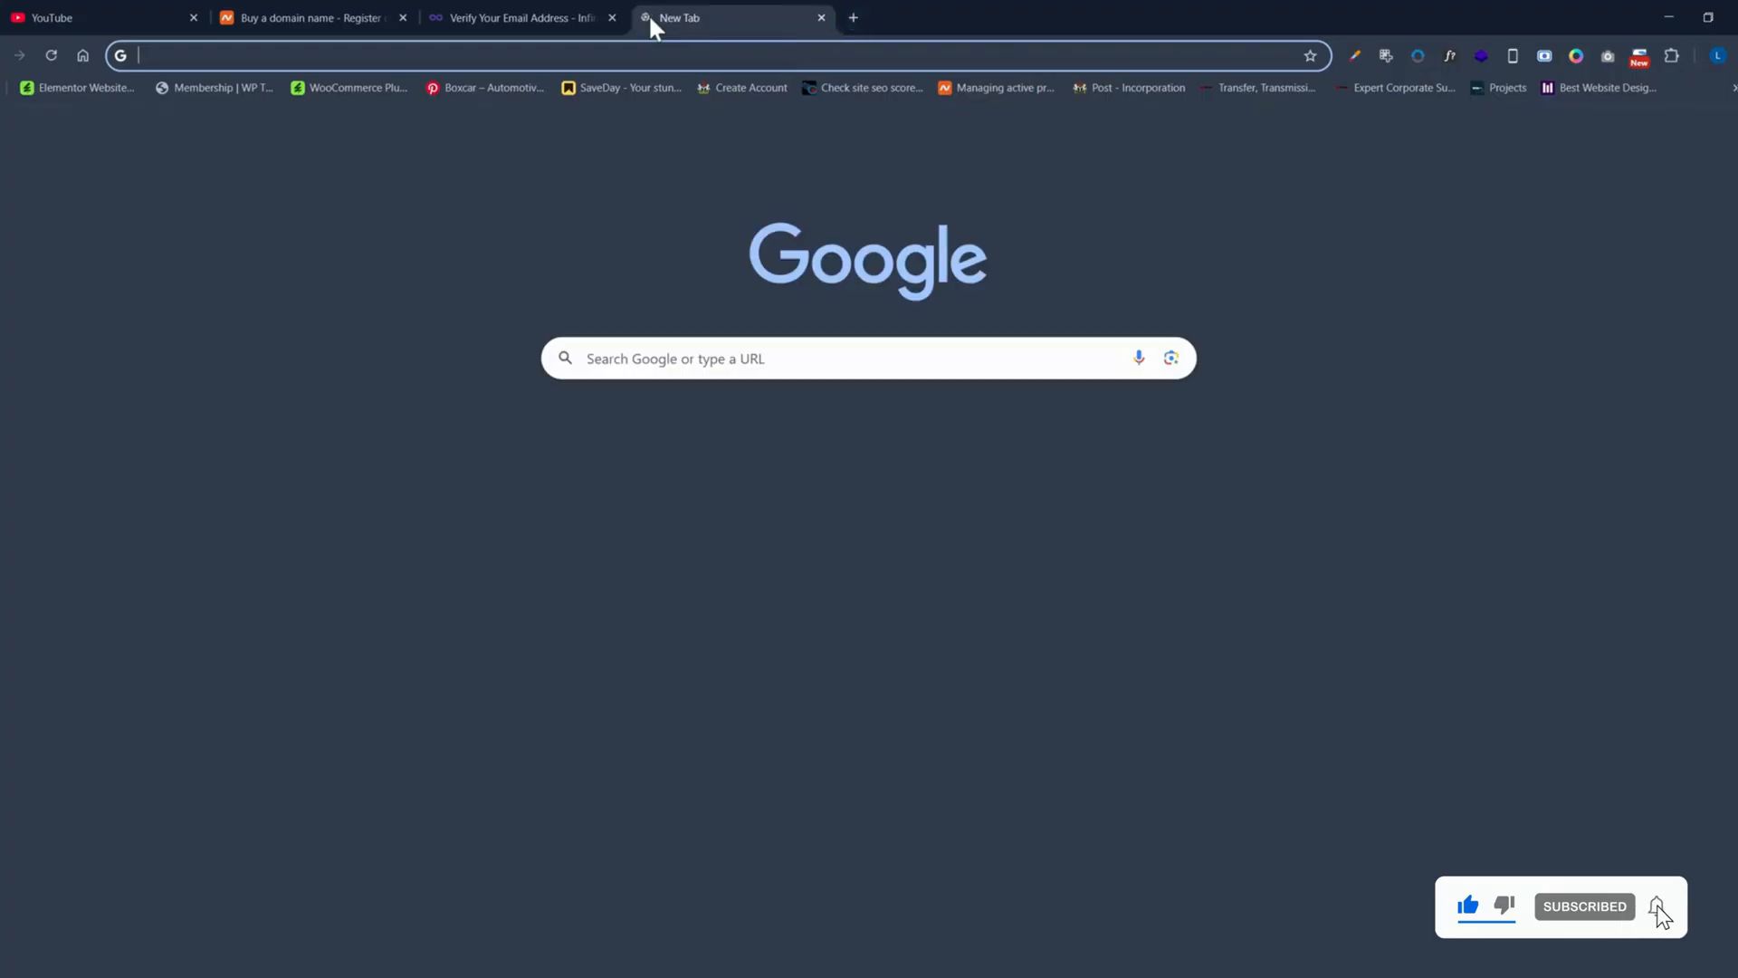
type("g")
key("Return")
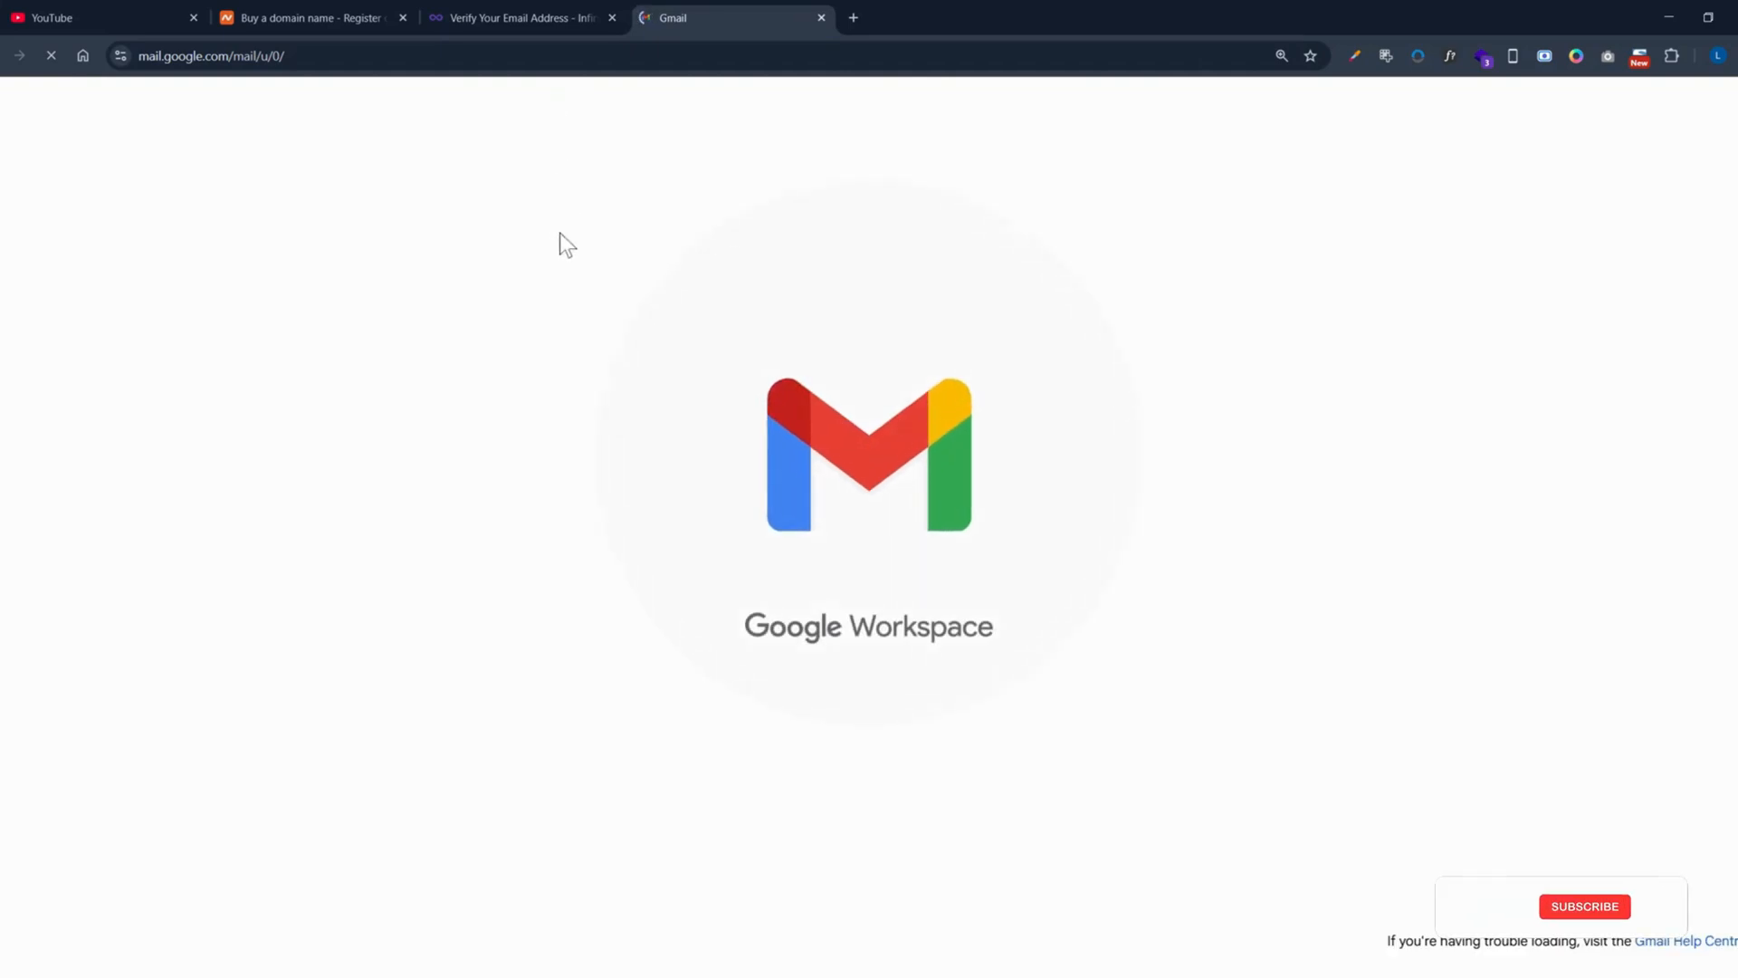
left_click(526, 17)
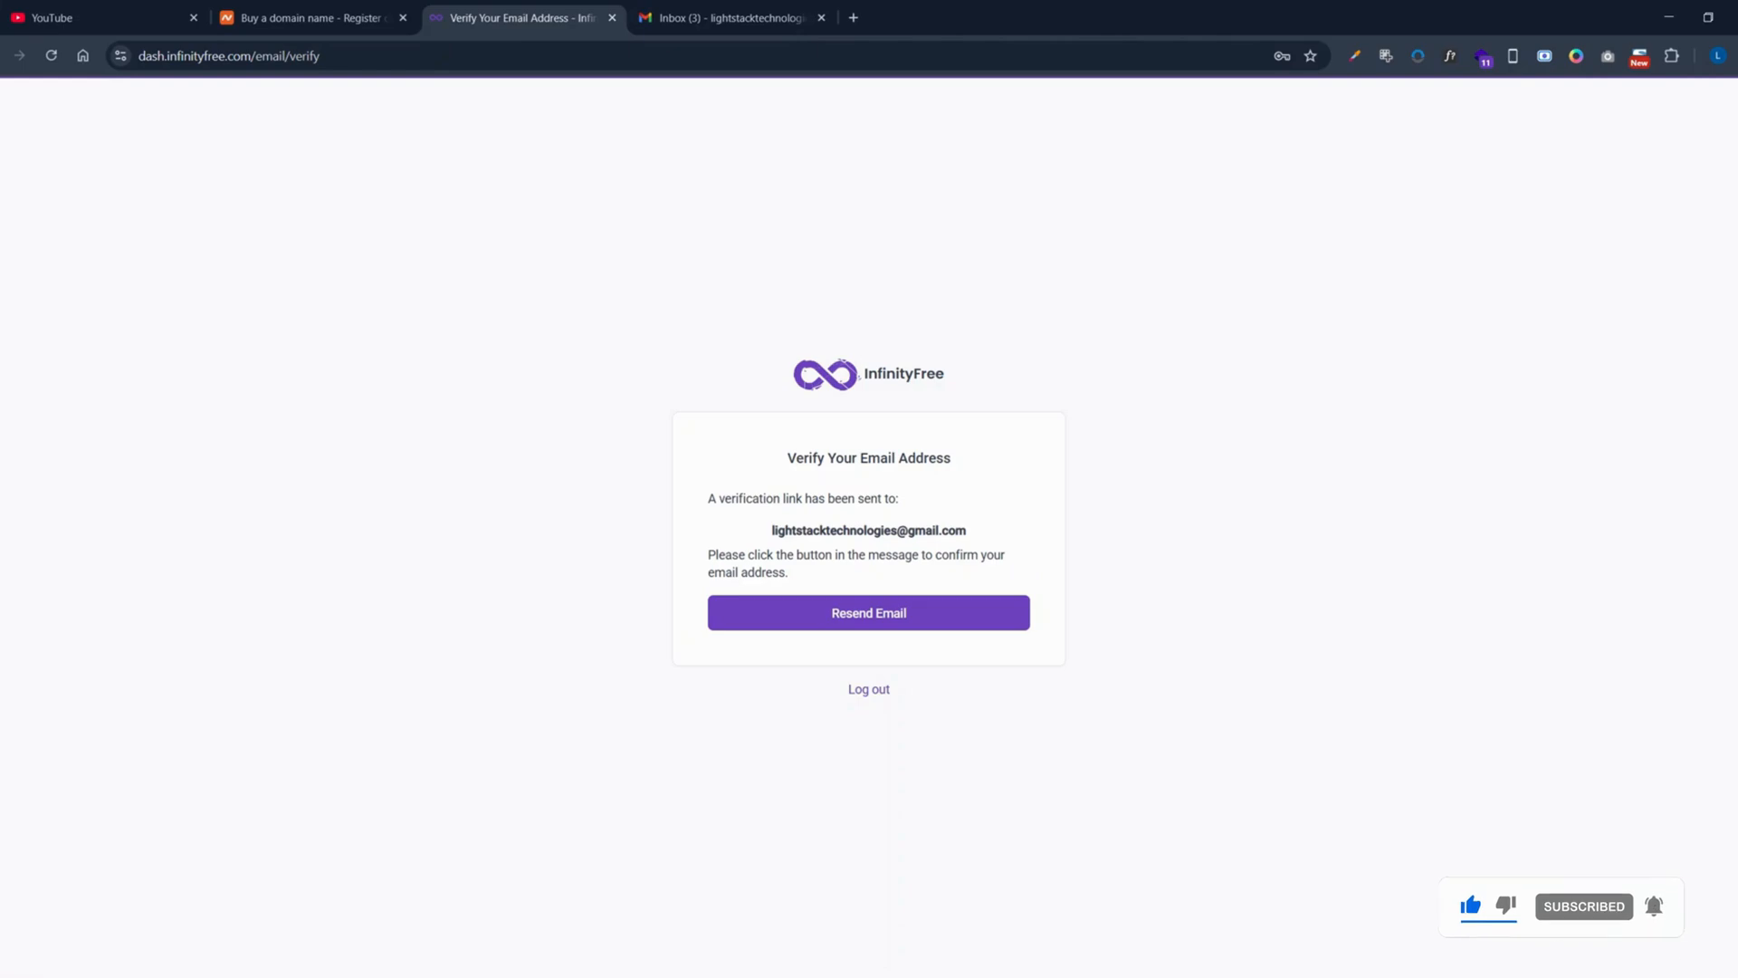
left_click(435, 56)
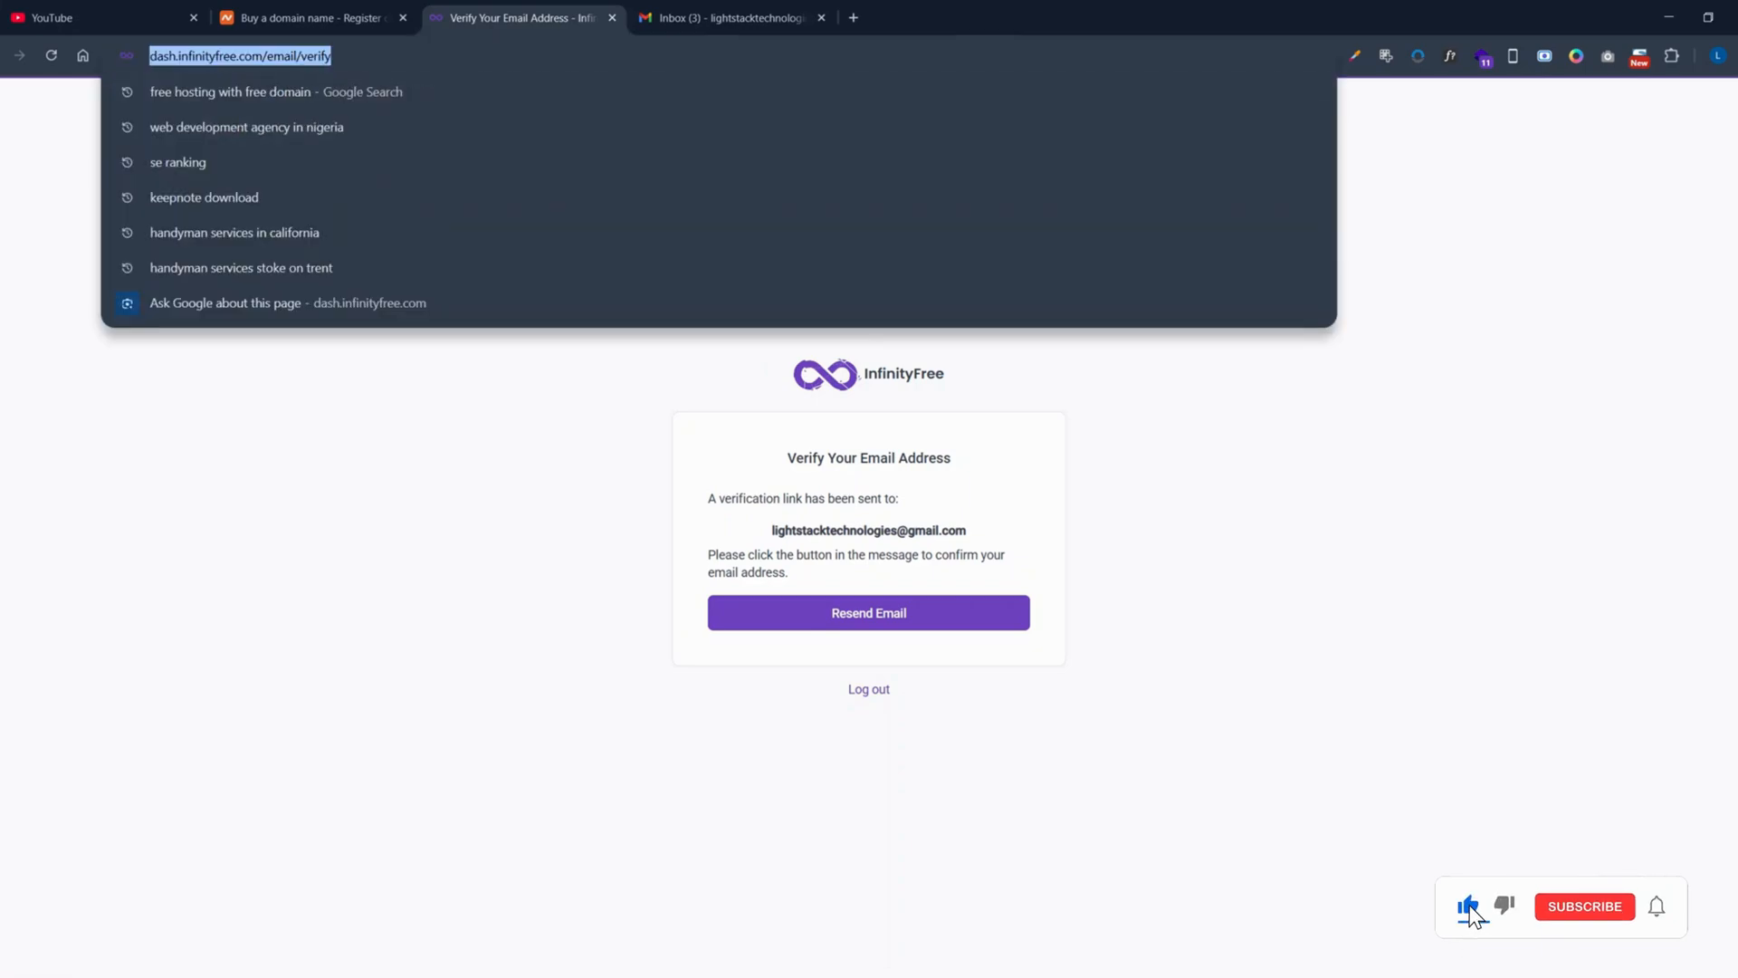
key("Return")
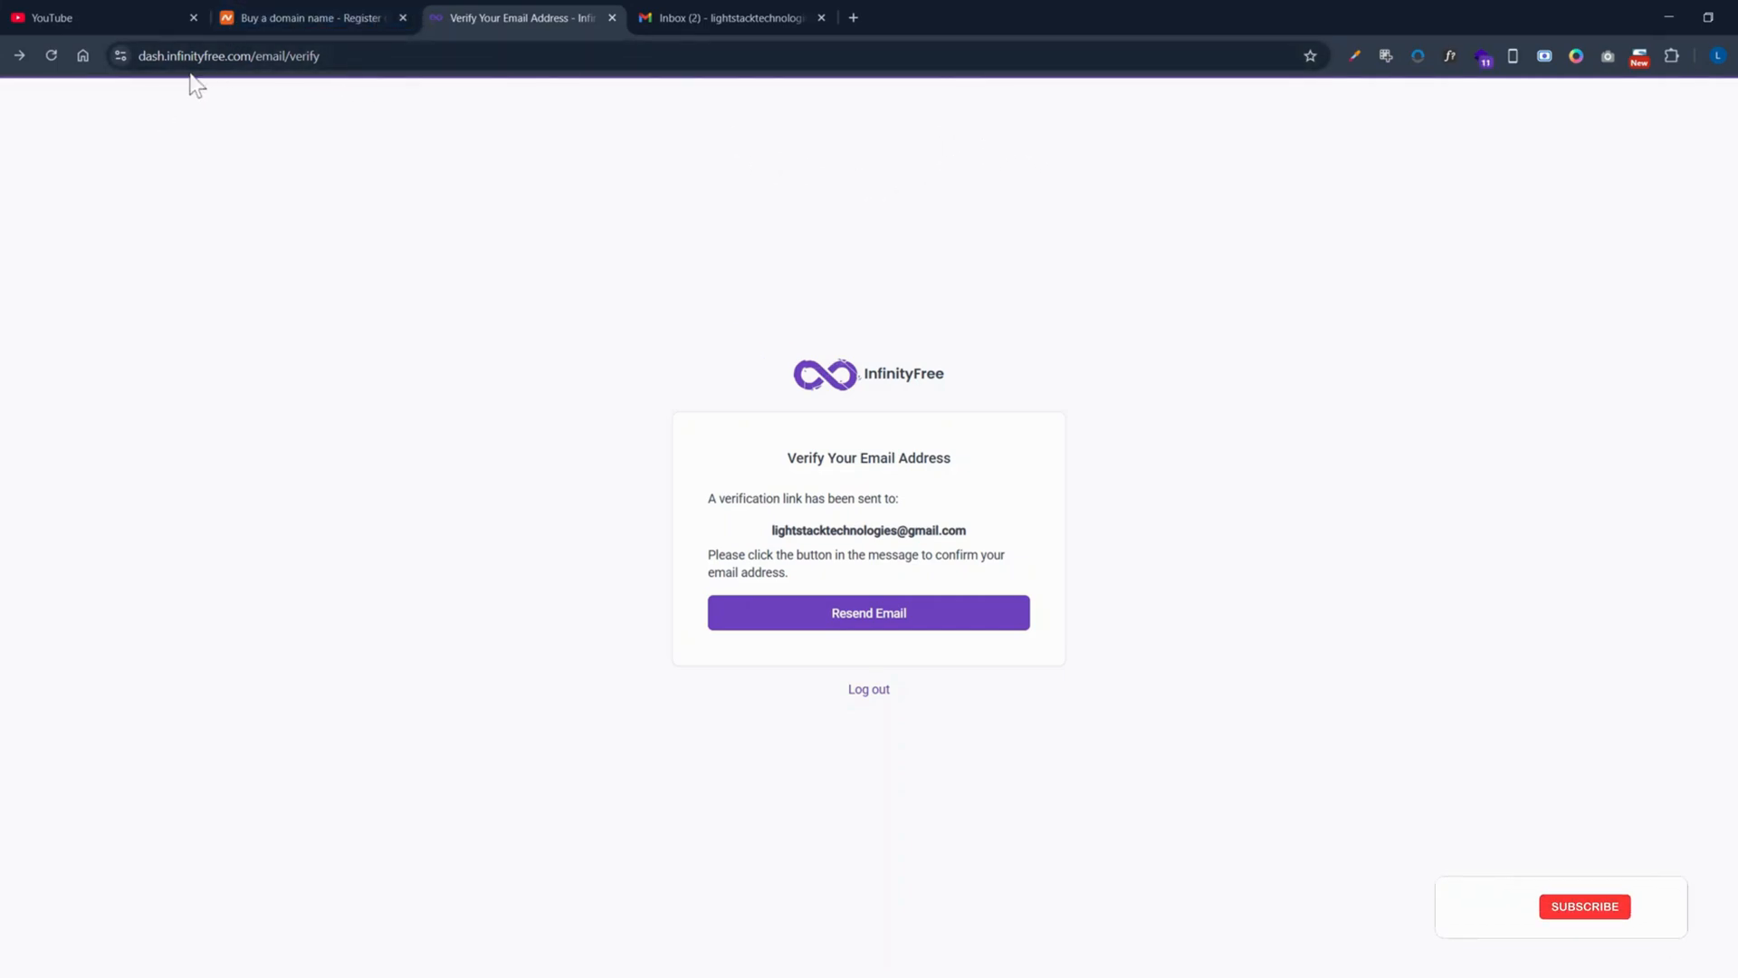
Step: Go to the InfinityFree login, then open the verification e-mail in the Gmail inbox
left_click(50, 56)
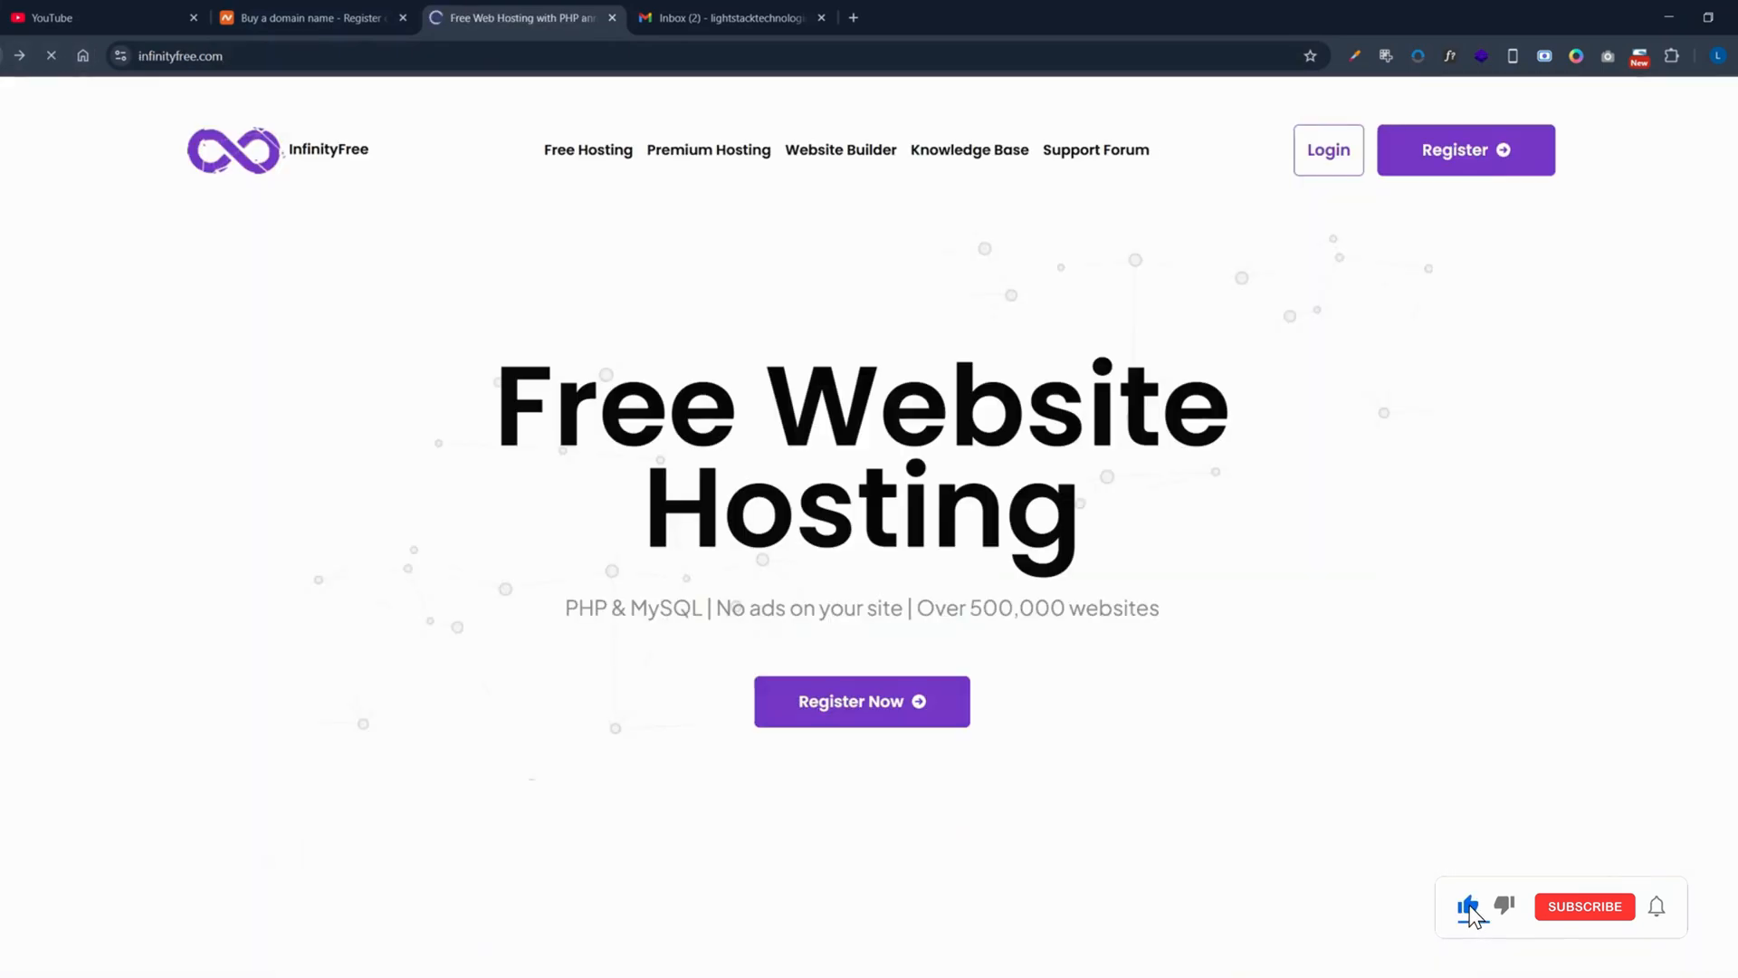
left_click(1327, 150)
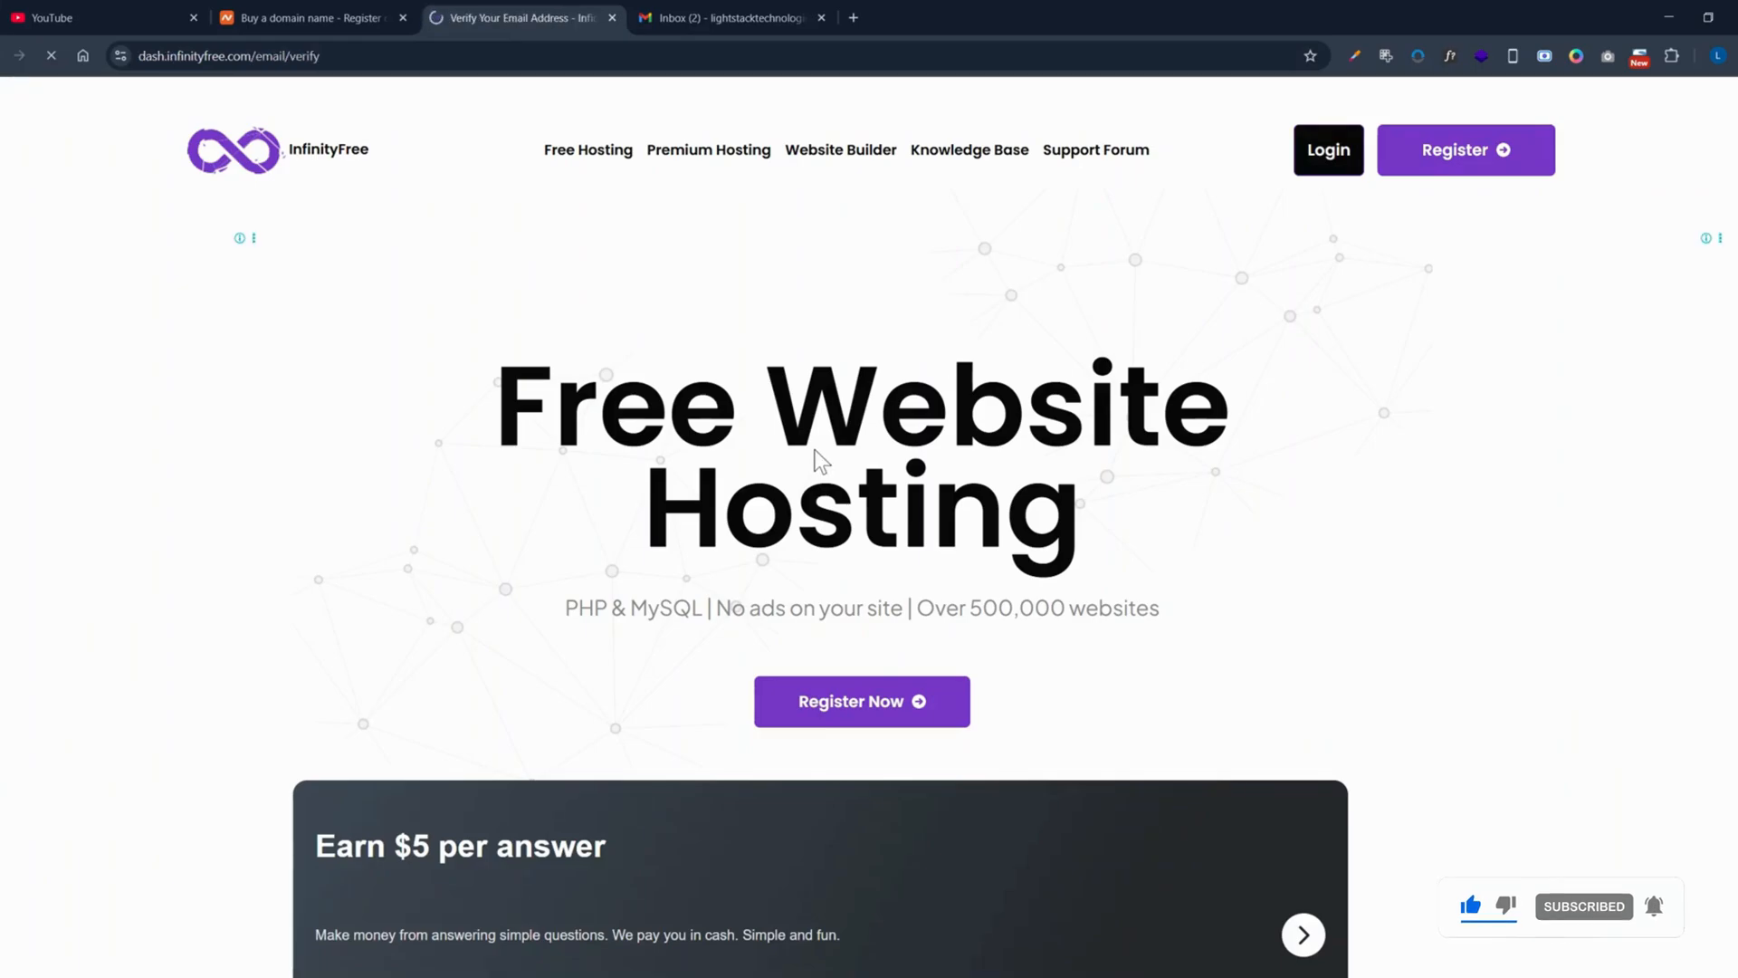
left_click(717, 18)
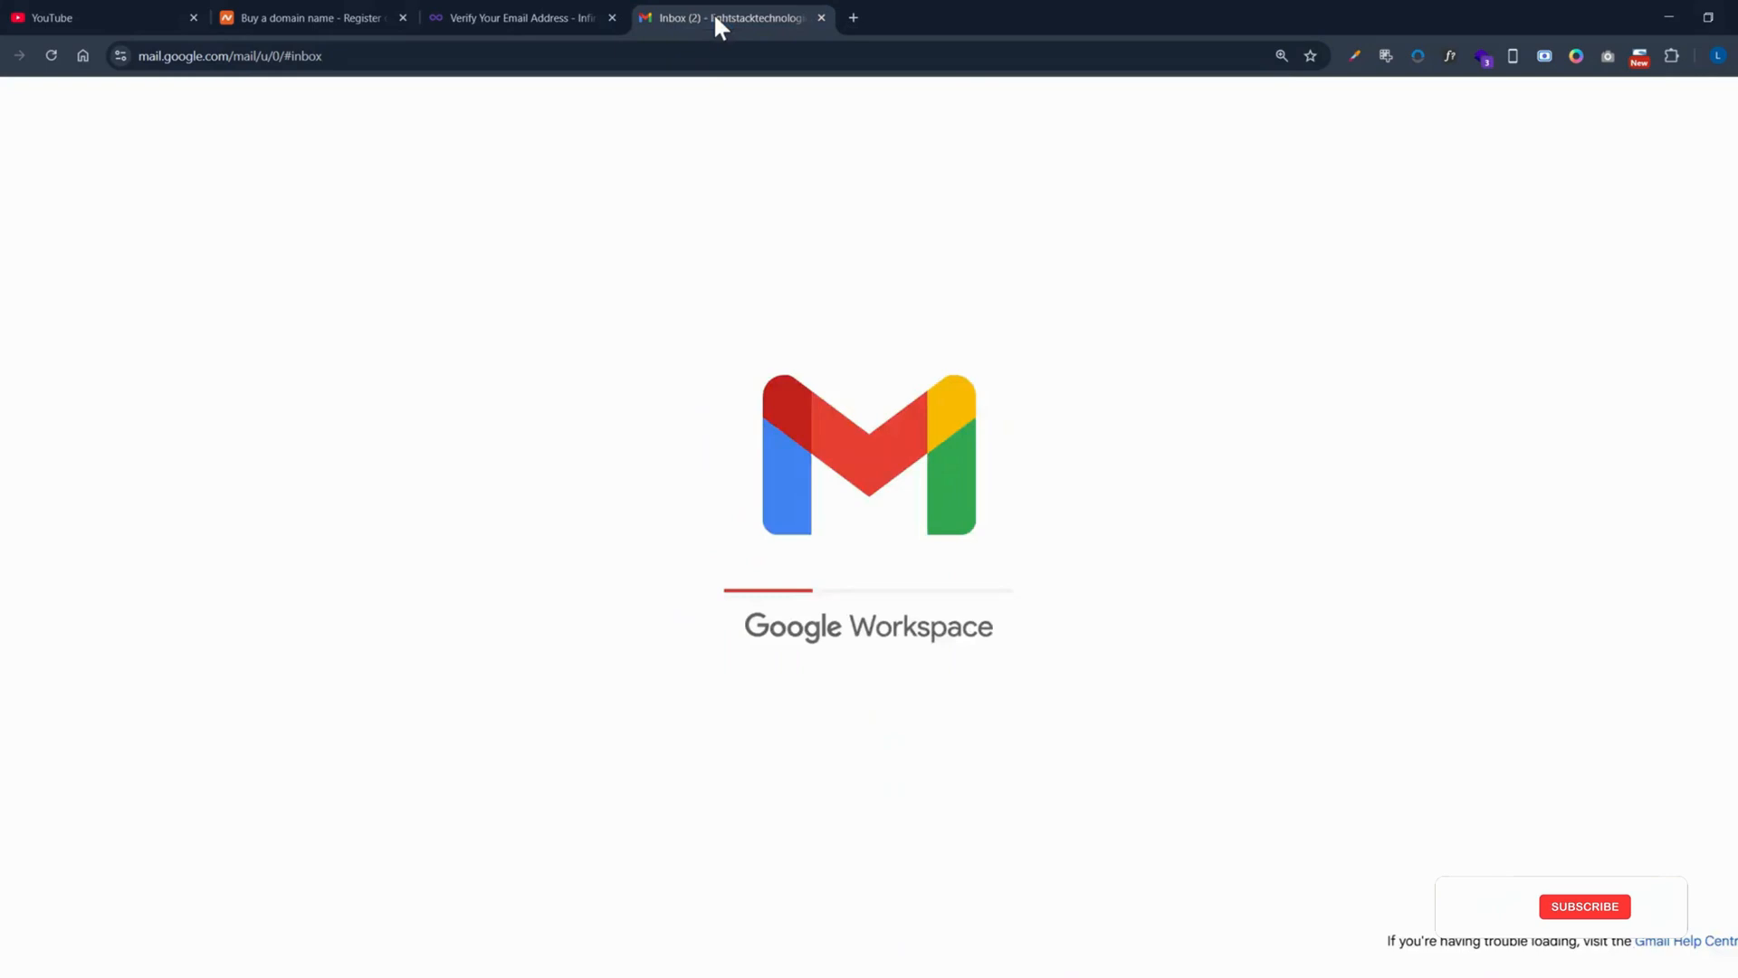
left_click(387, 276)
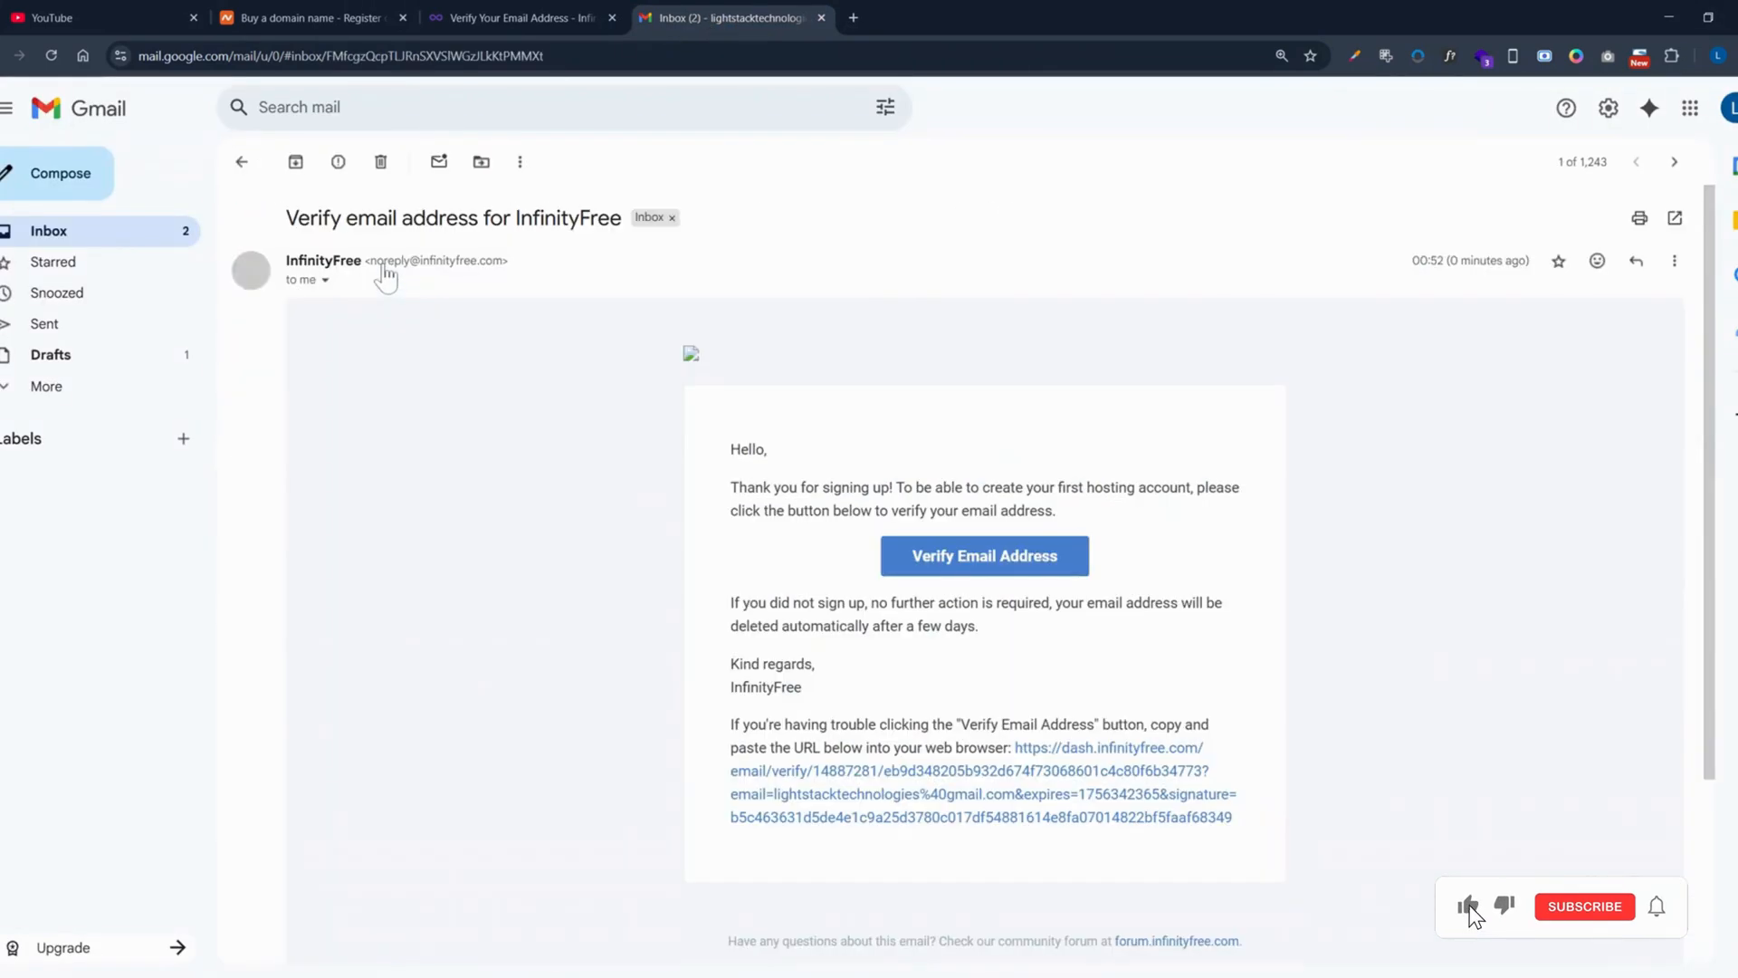
Step: Confirm the e-mail via Verify Email Address, start Create Account, and close the full-page ad
left_click(974, 557)
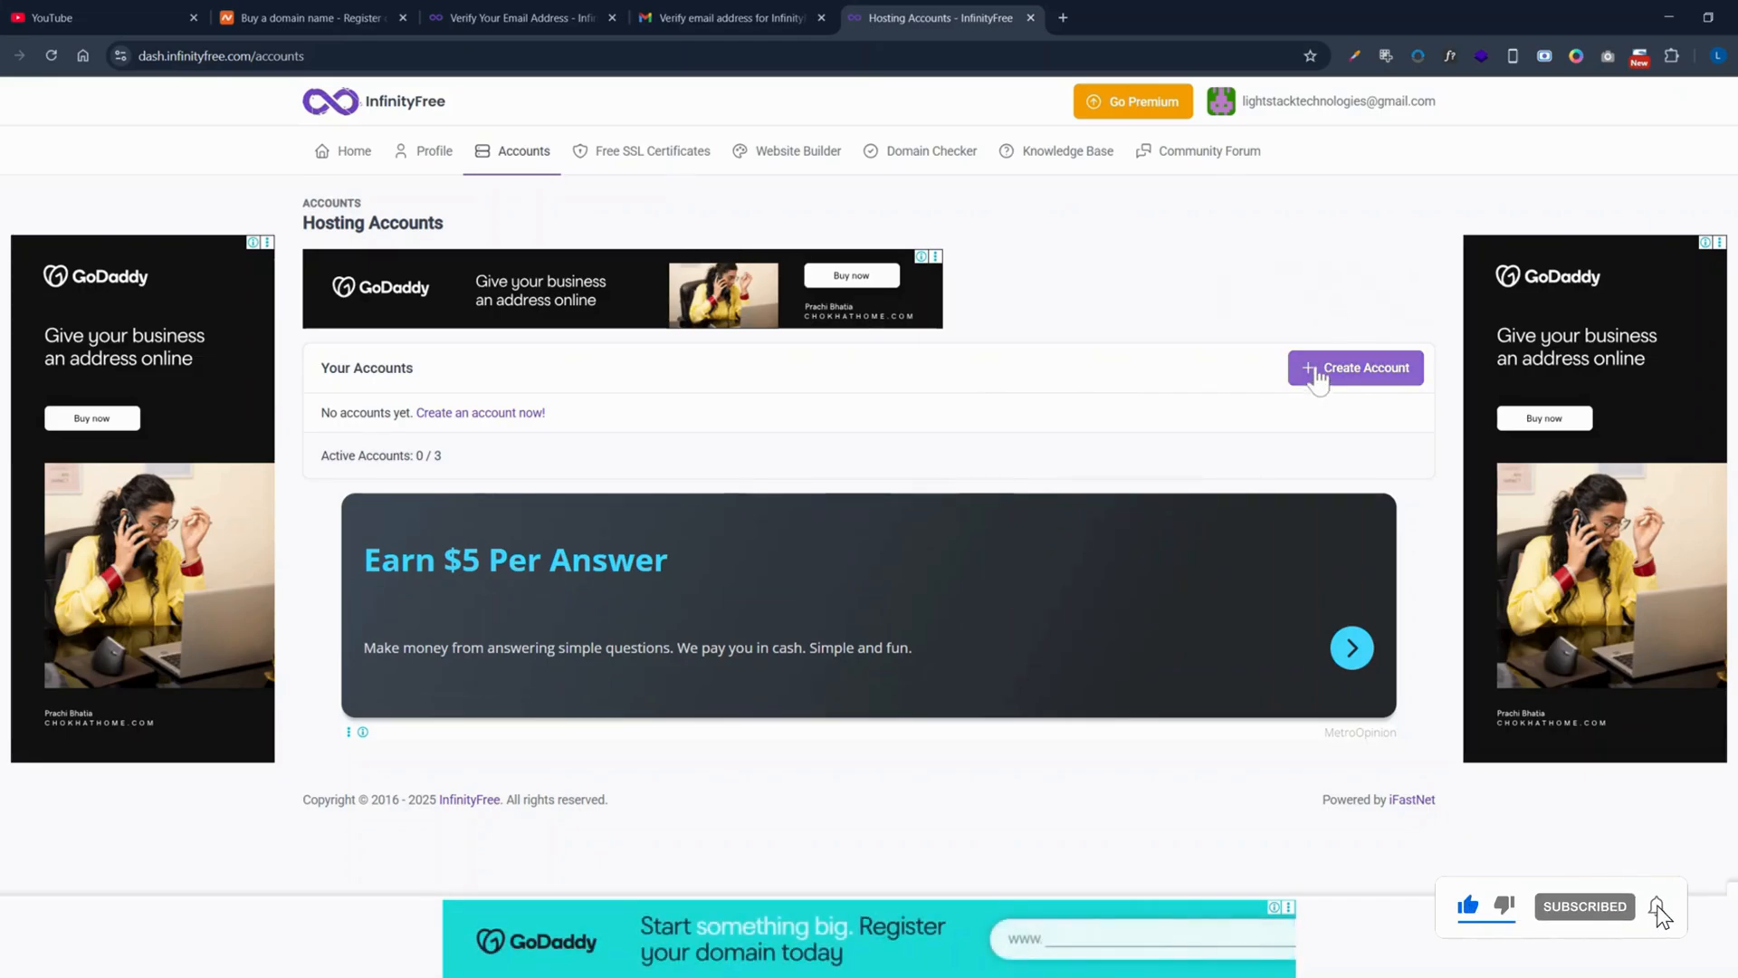
left_click(1317, 378)
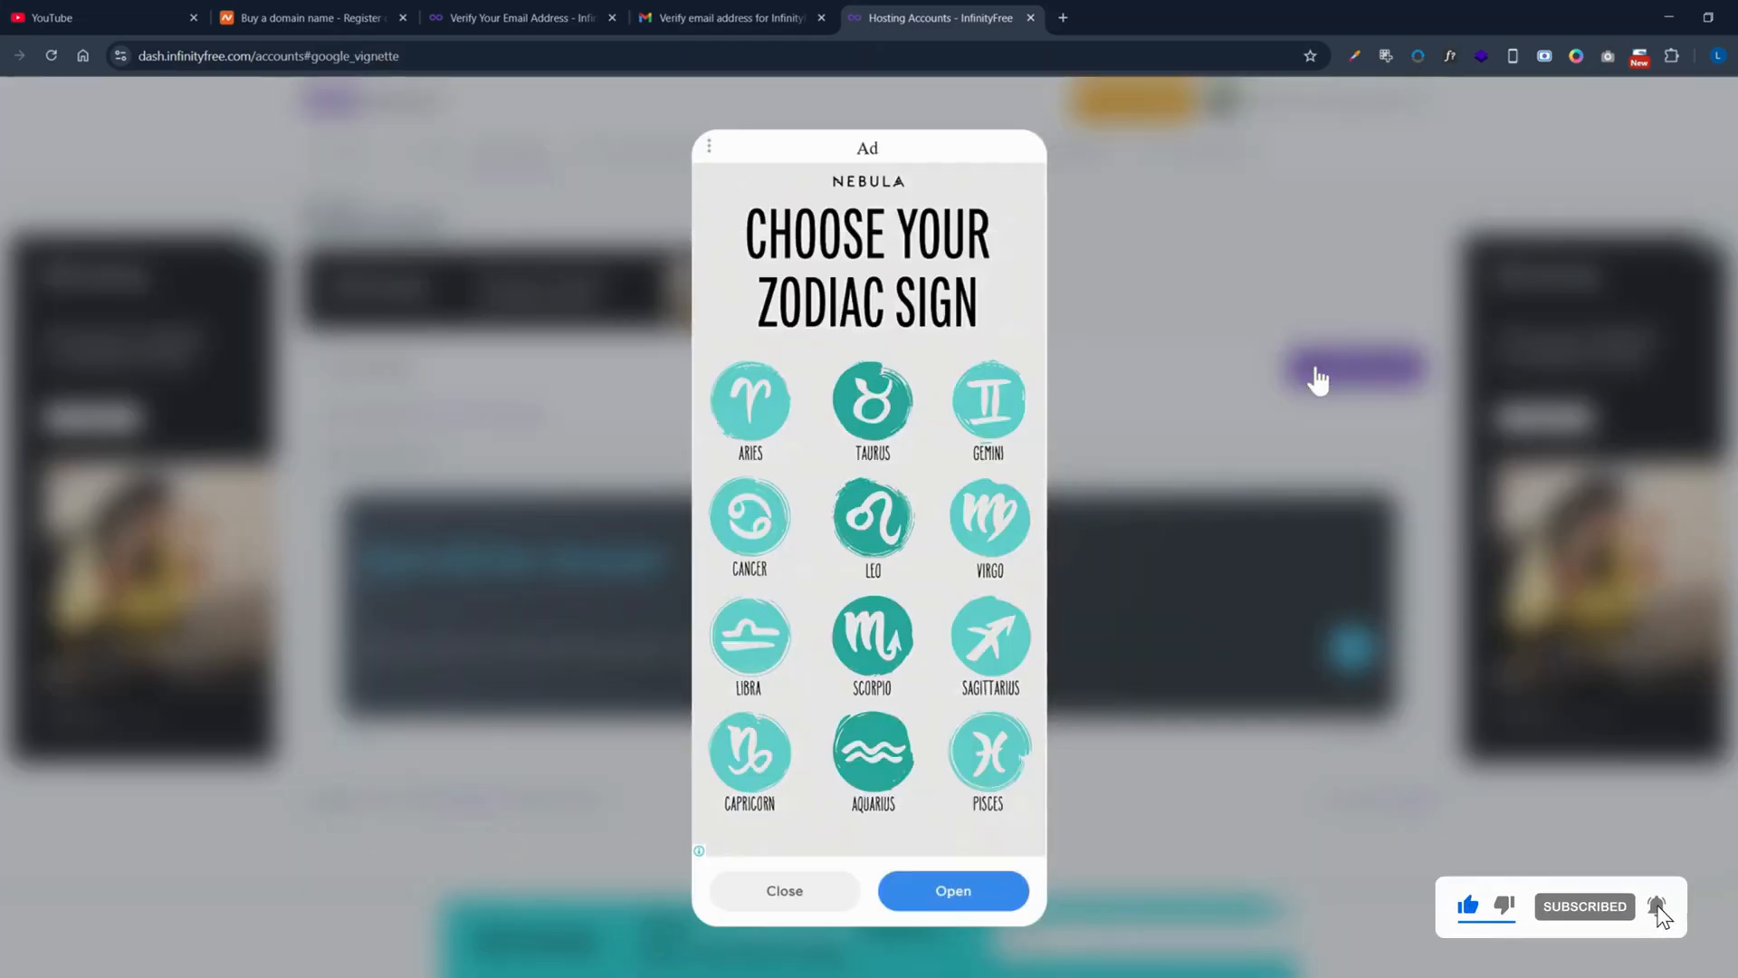
left_click(800, 902)
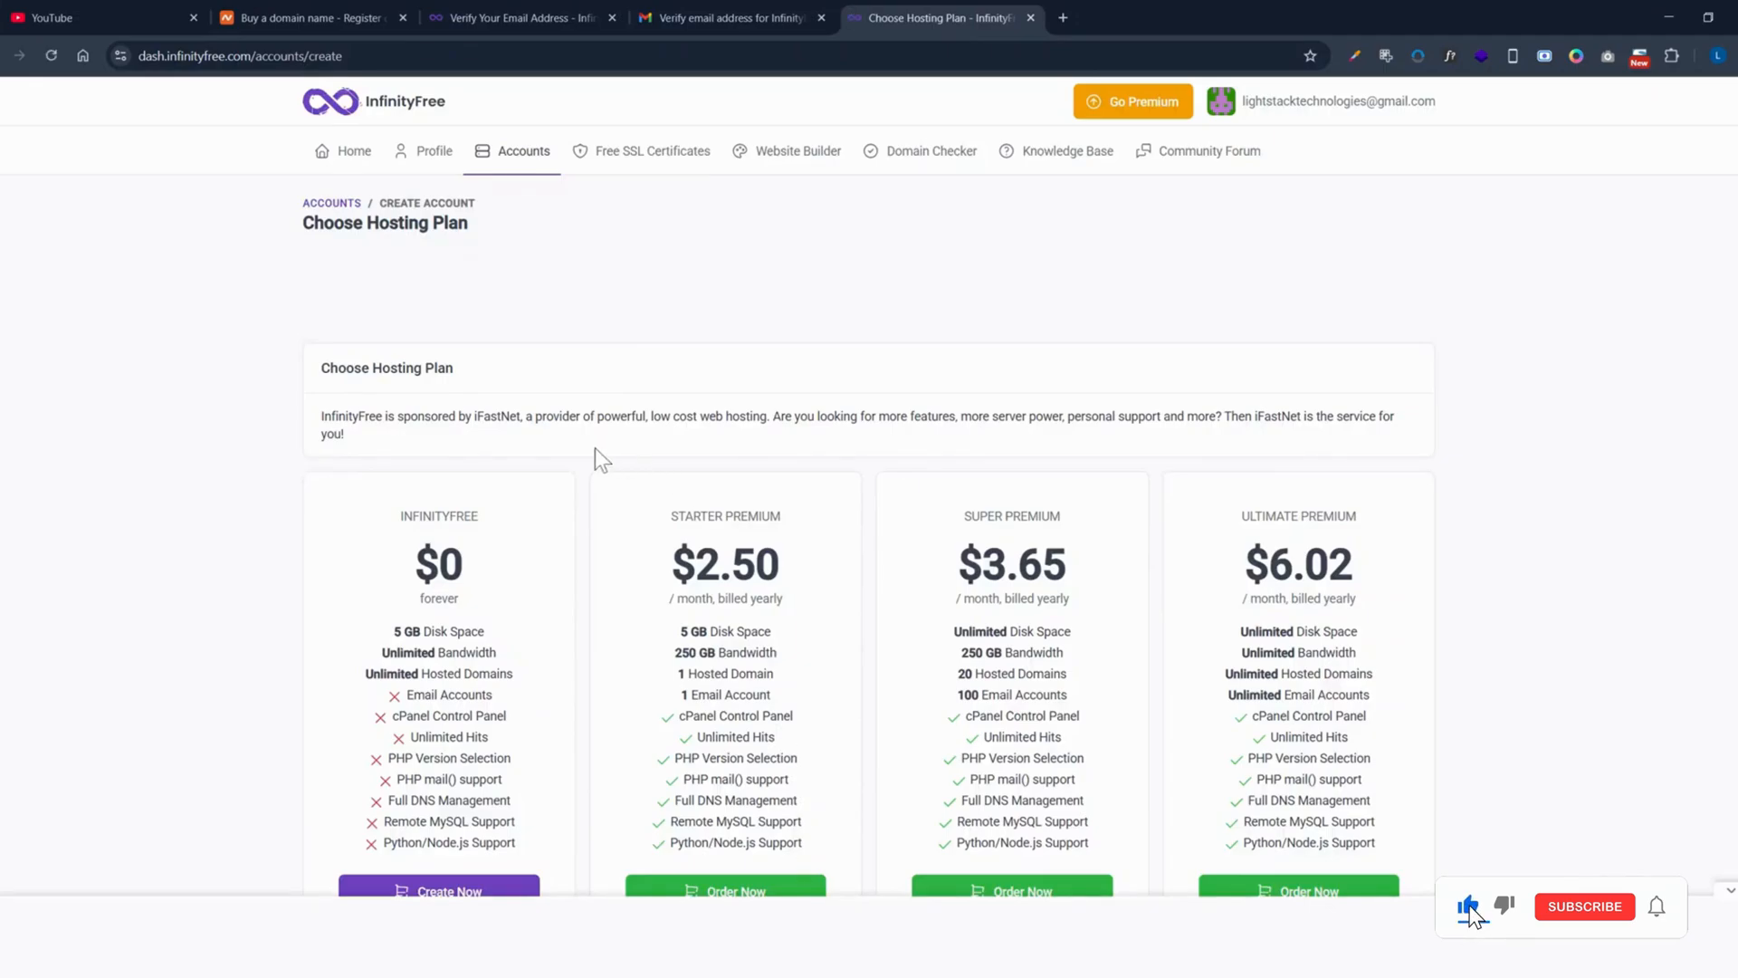
scroll(597, 457, "down", 2)
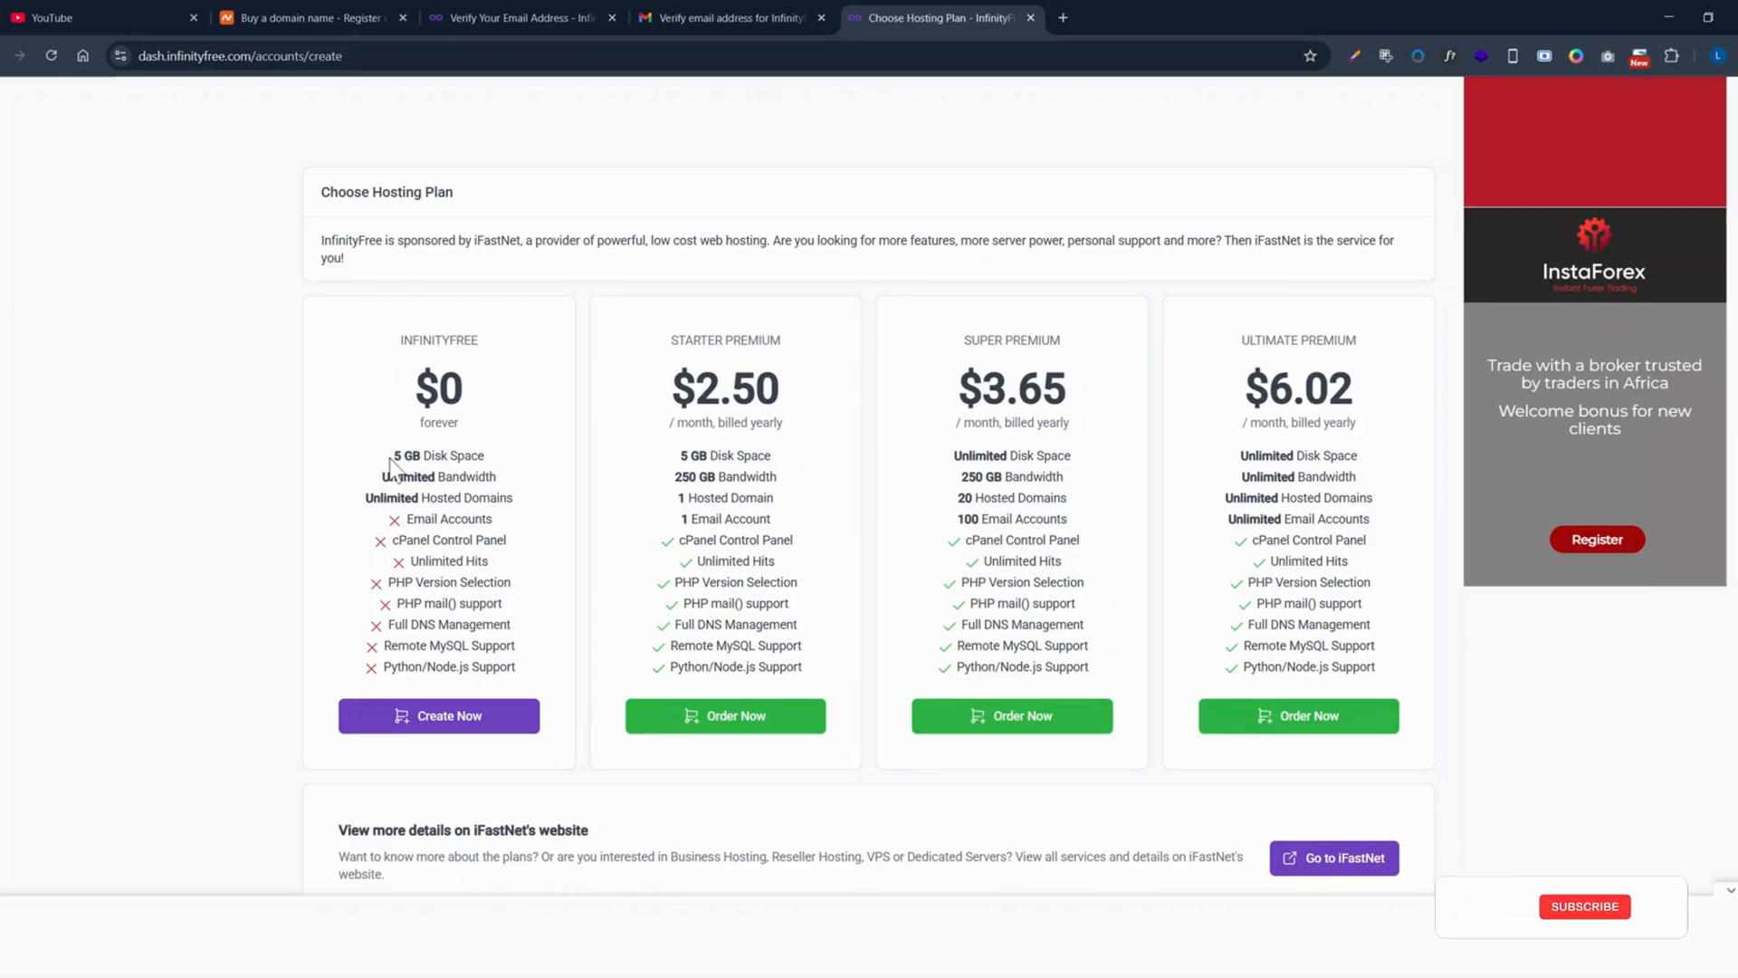
left_click_drag(393, 456, 478, 456)
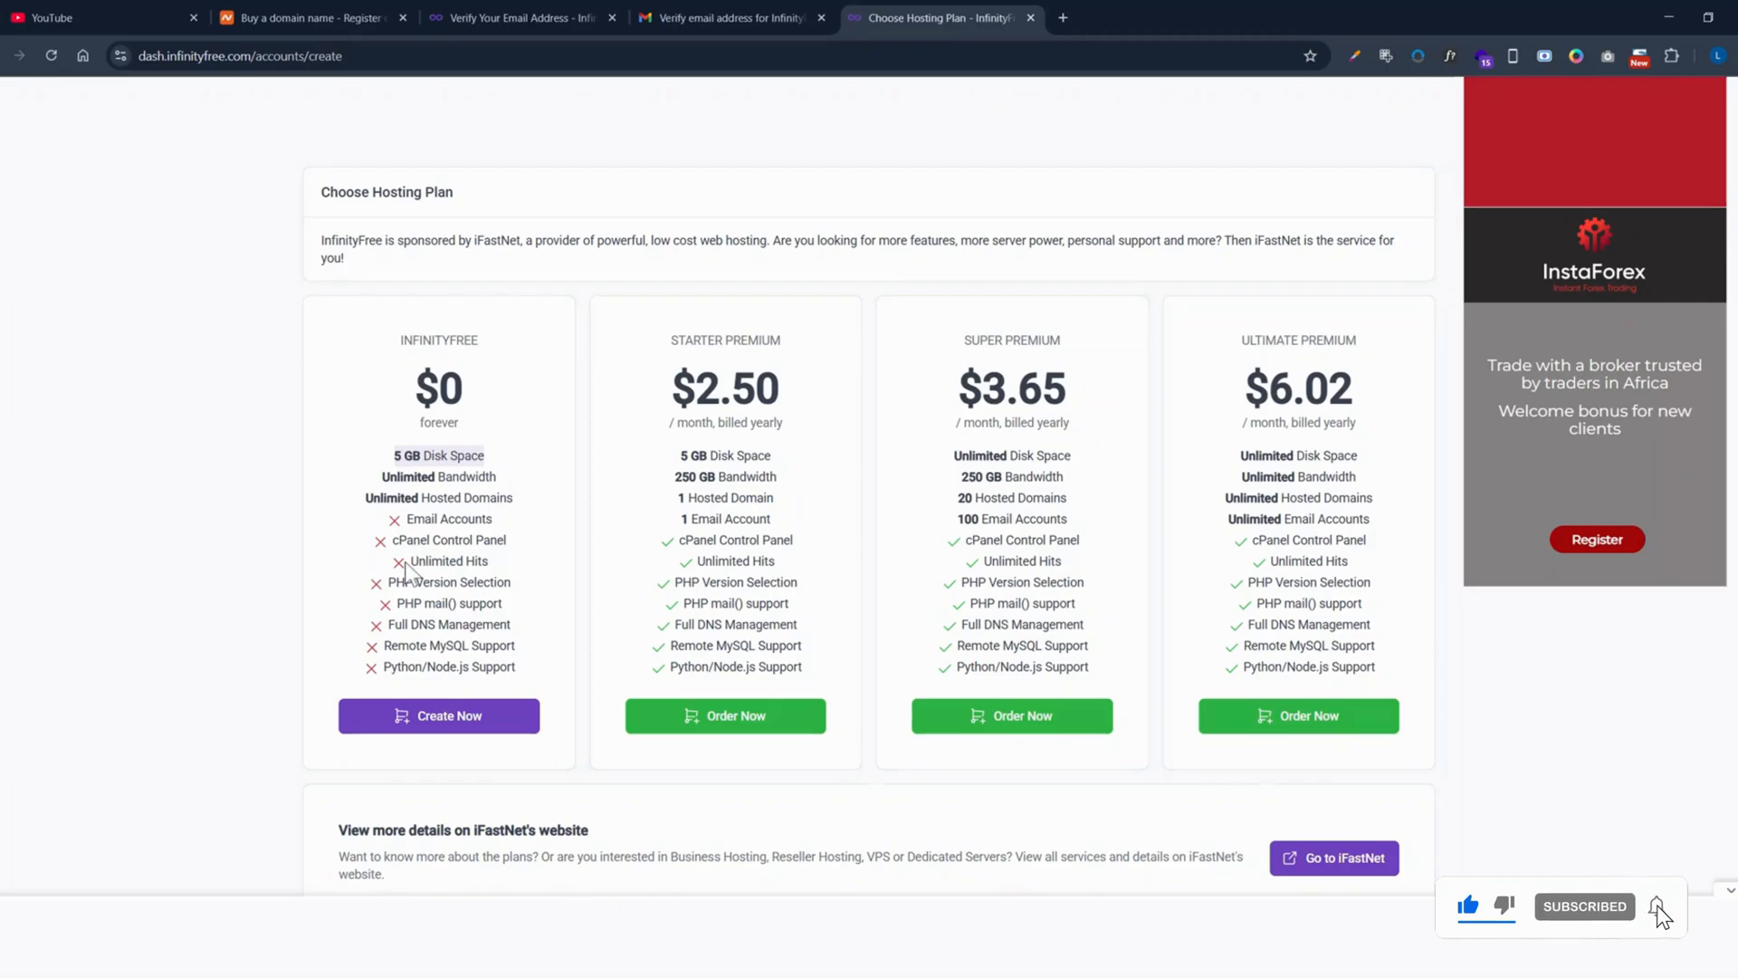
scroll(448, 579, "down", 1)
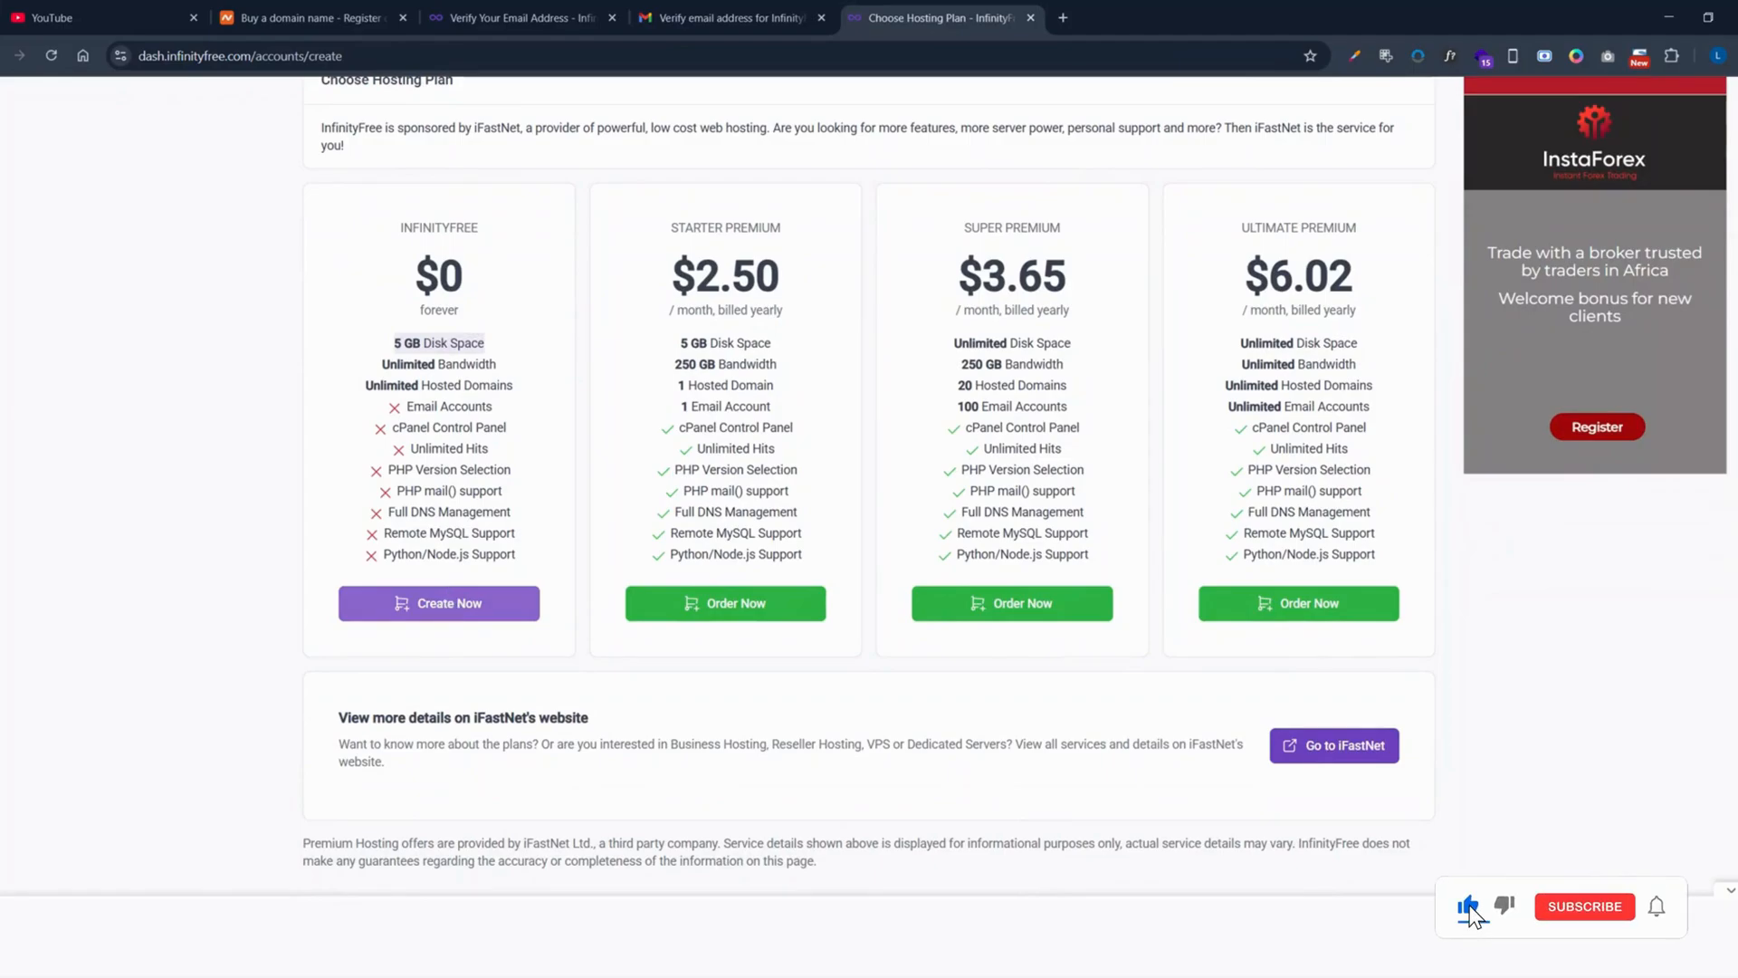
scroll(439, 272, "up", 2)
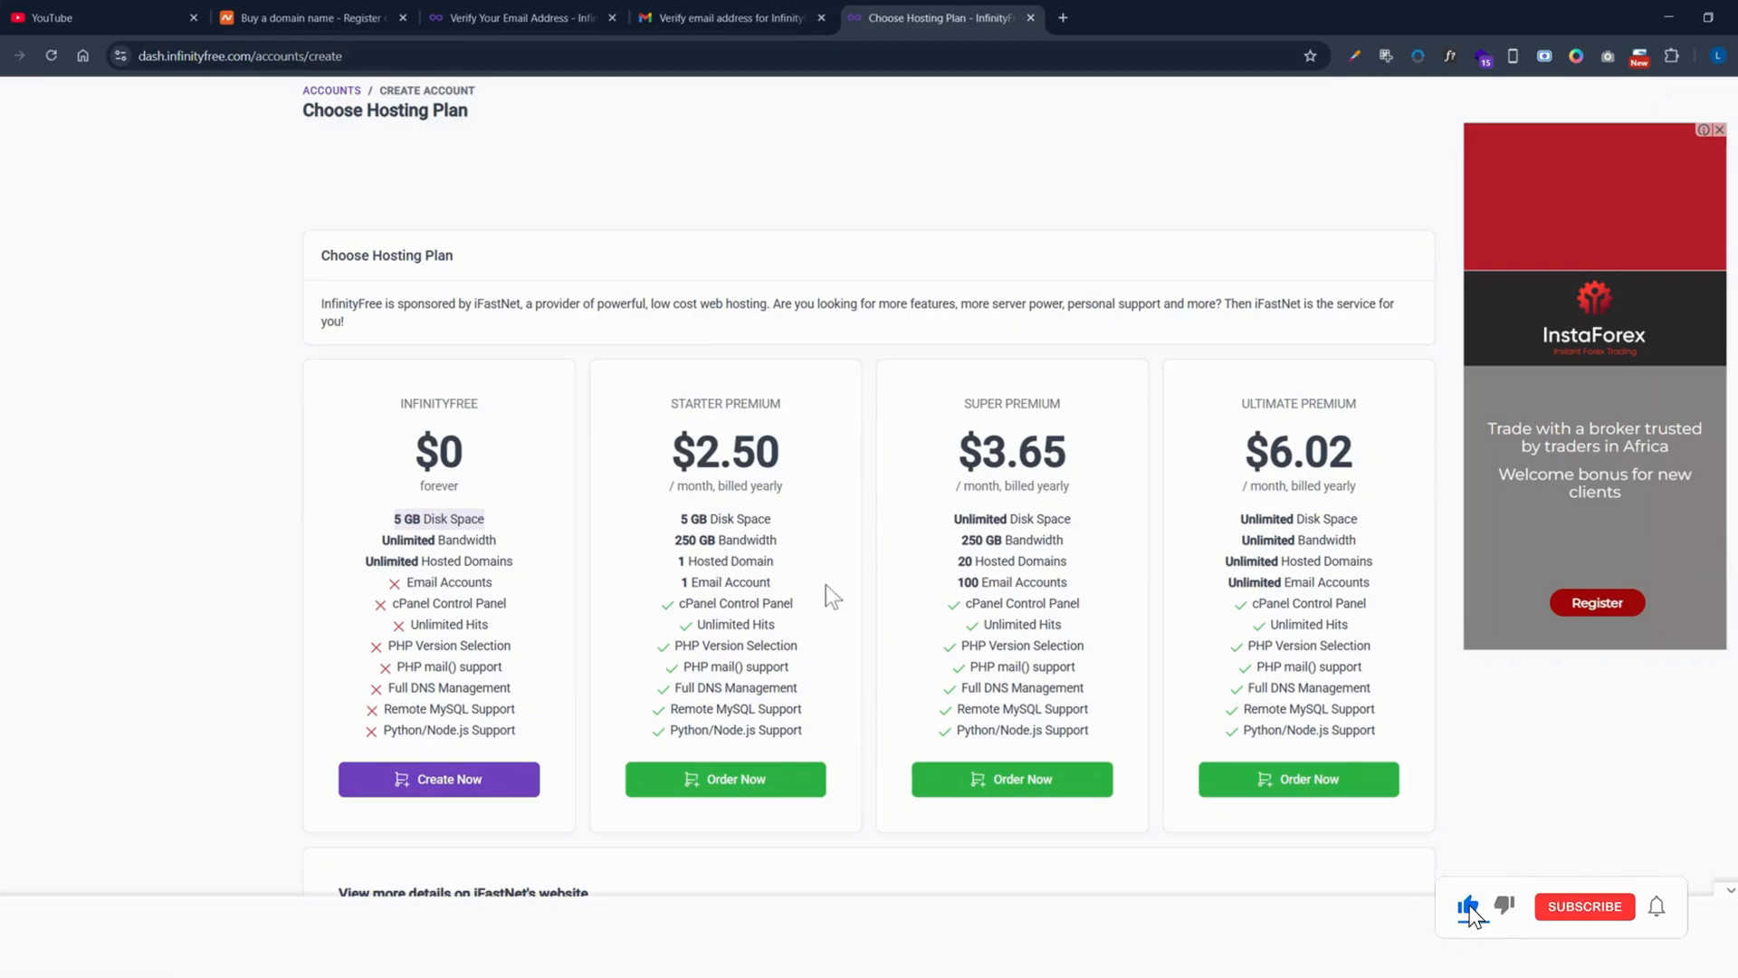
scroll(587, 578, "down", 2)
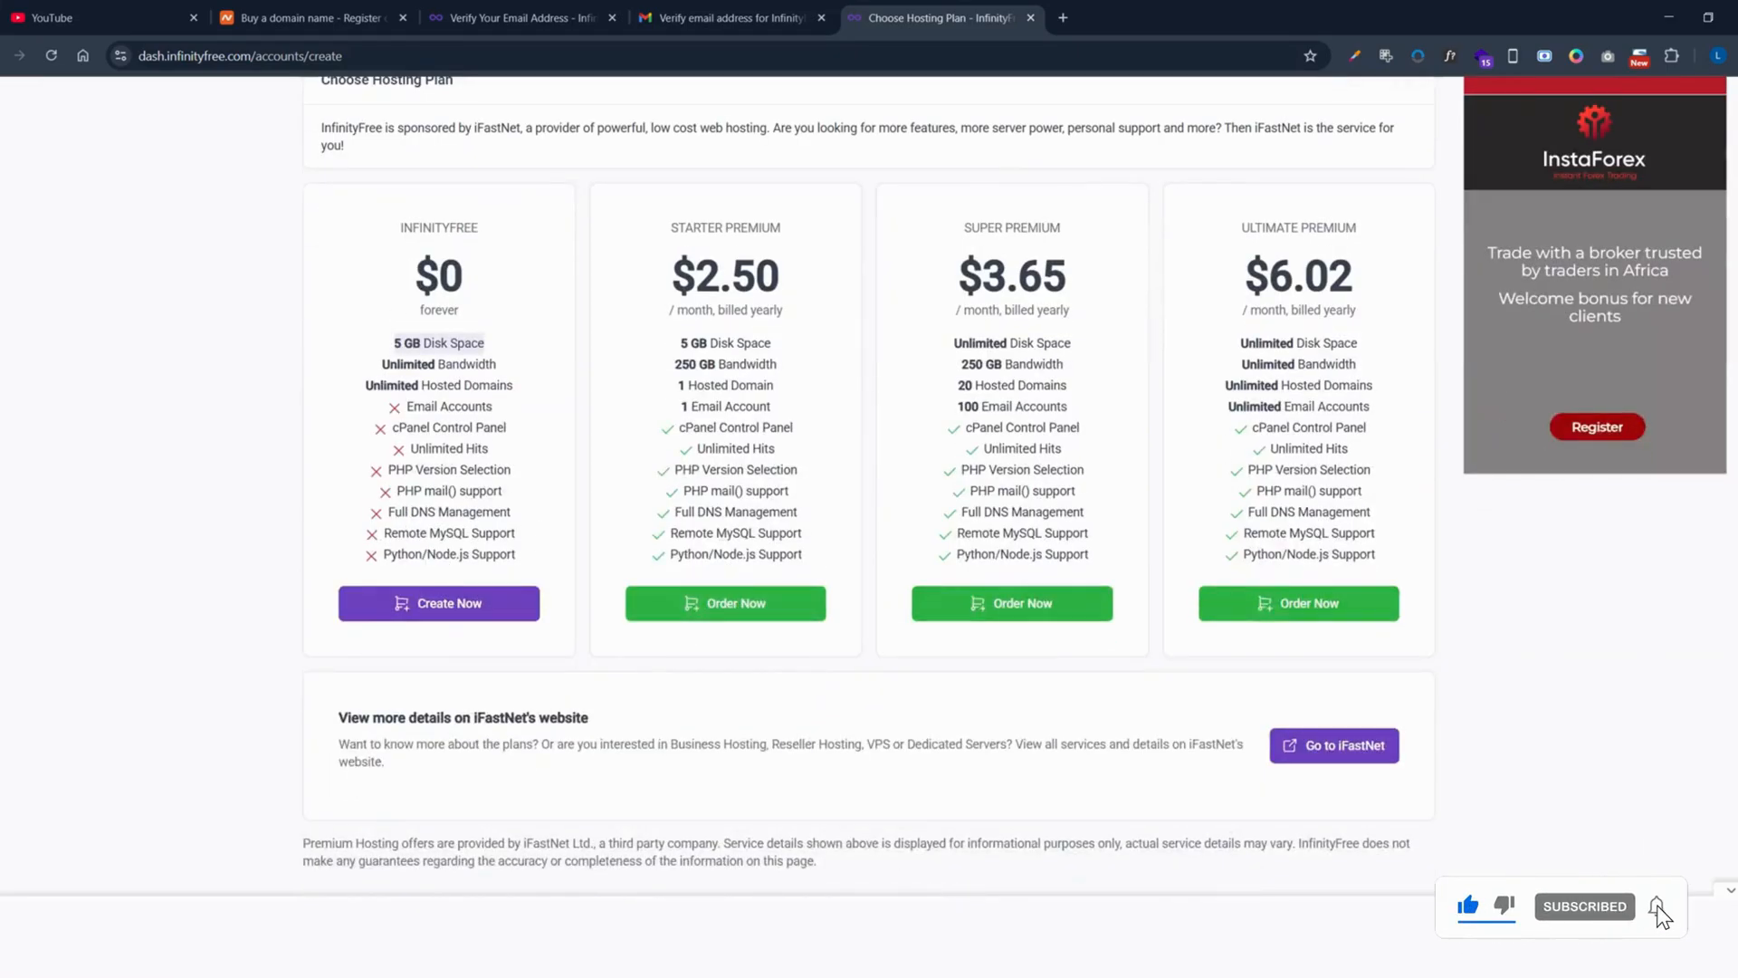
Step: Pick the free $0 InfinityFree plan and pass the Cloudflare 'Verify you are human' check
left_click(451, 604)
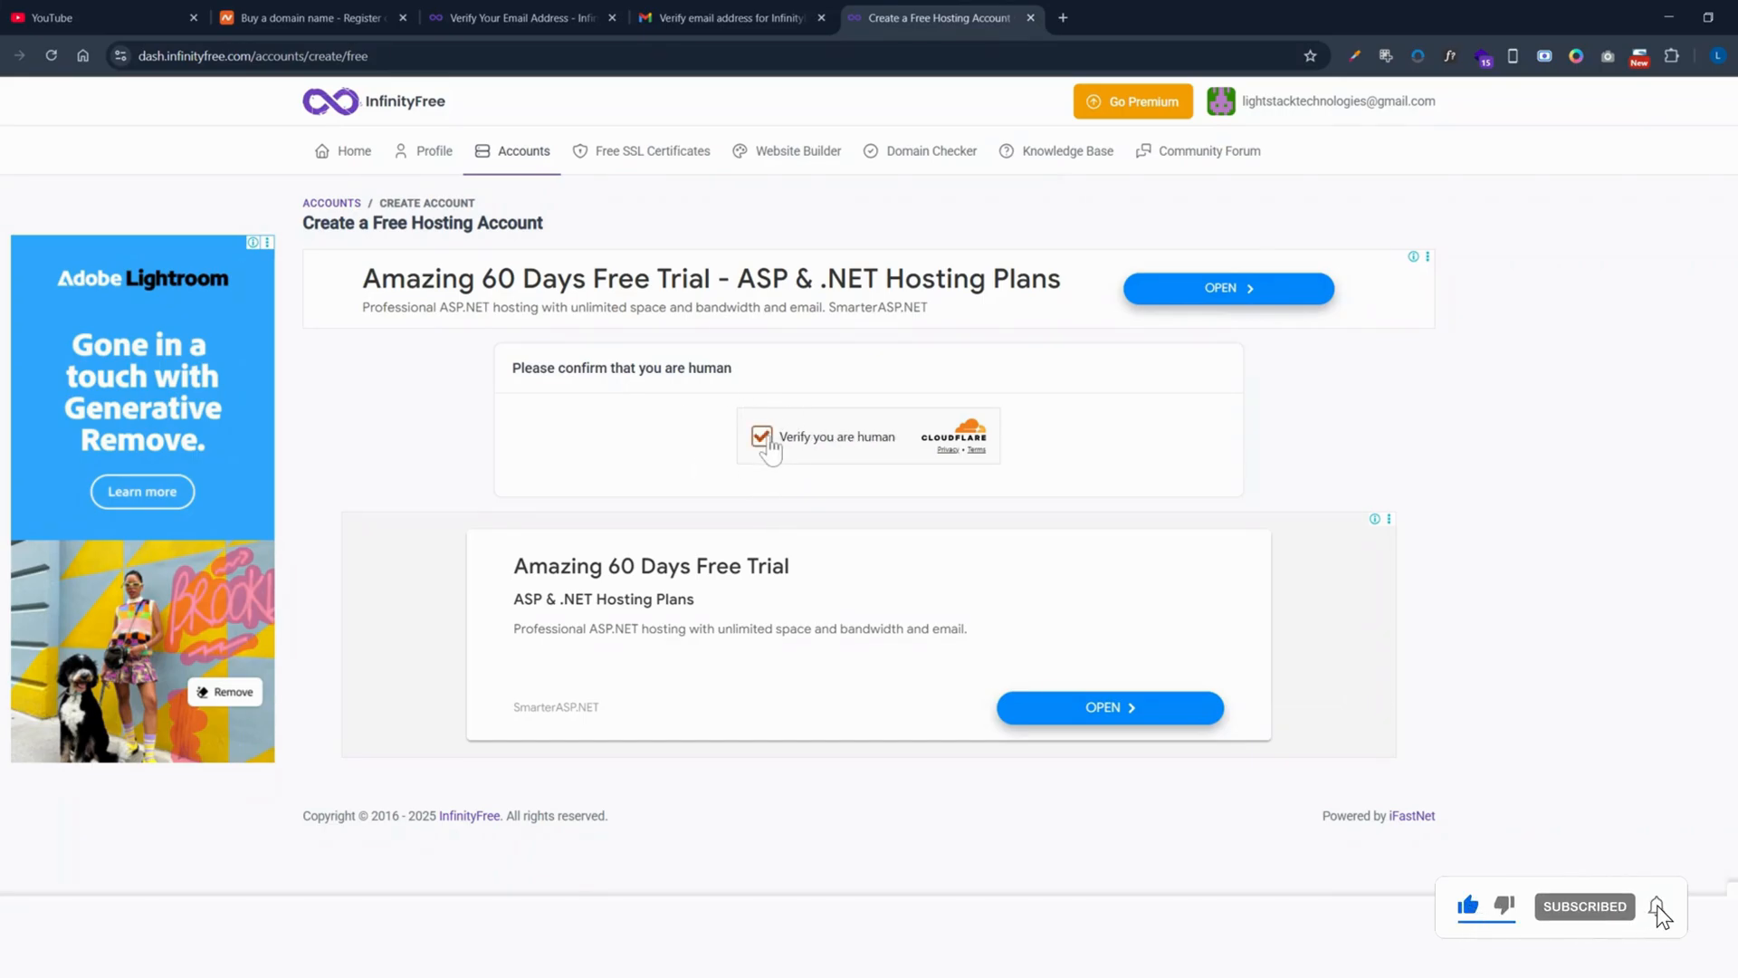
left_click(765, 439)
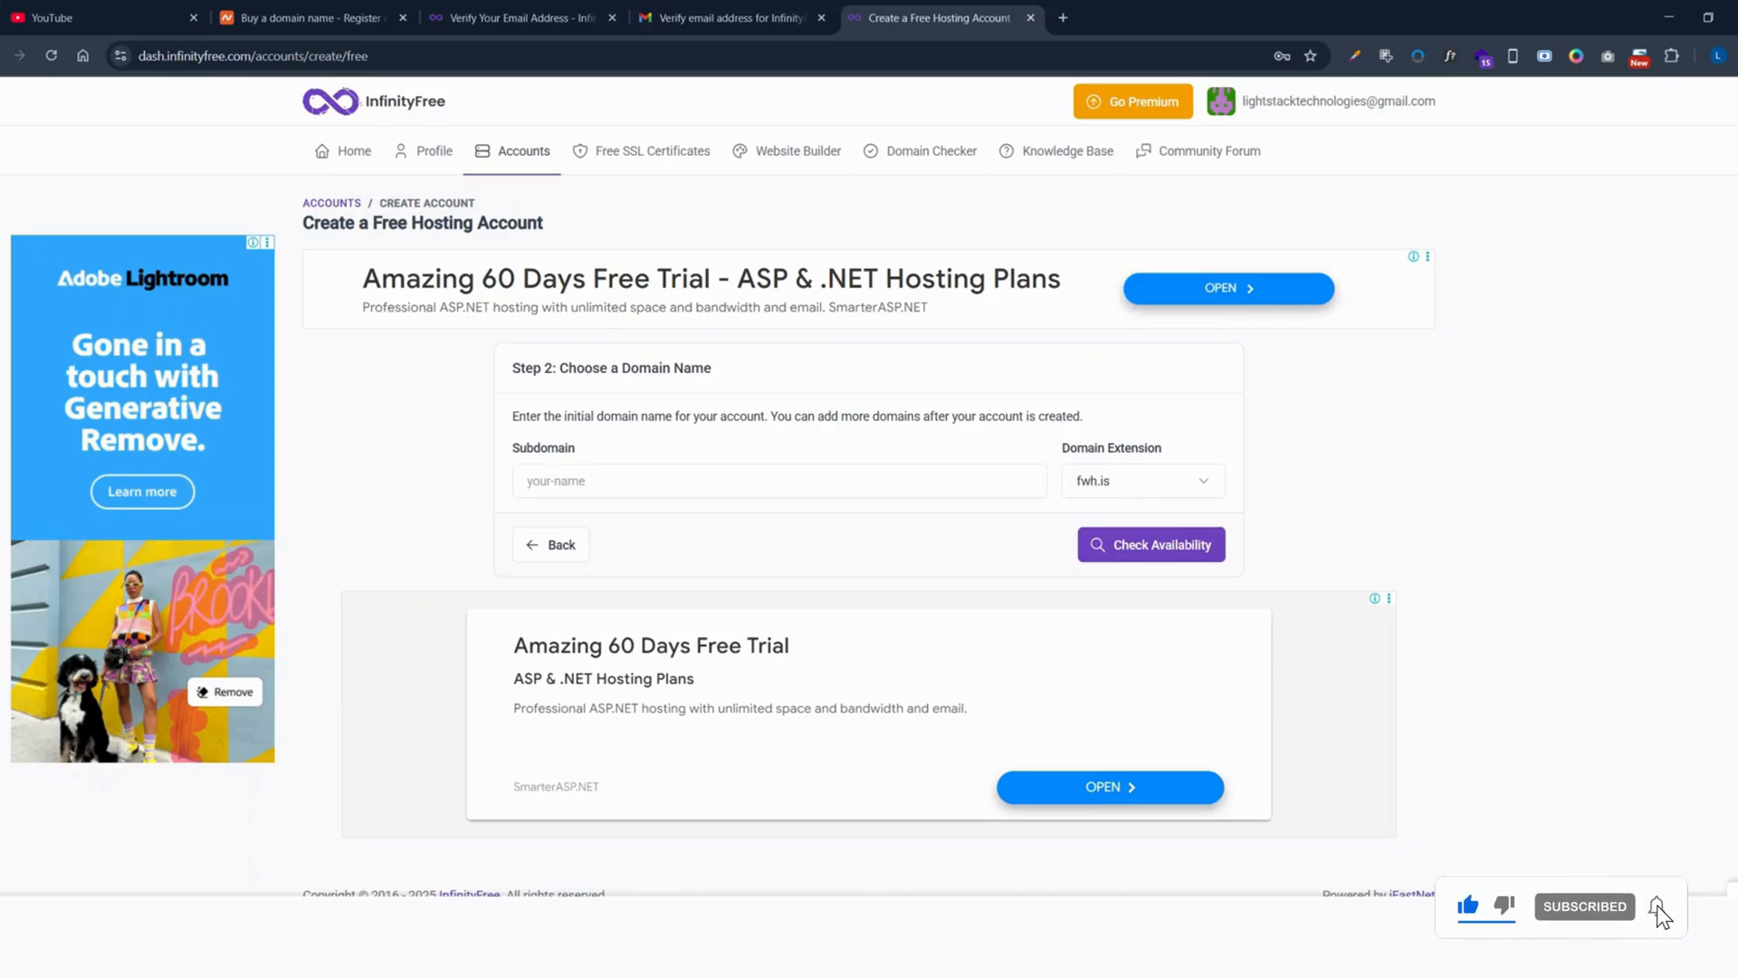
left_click(1109, 482)
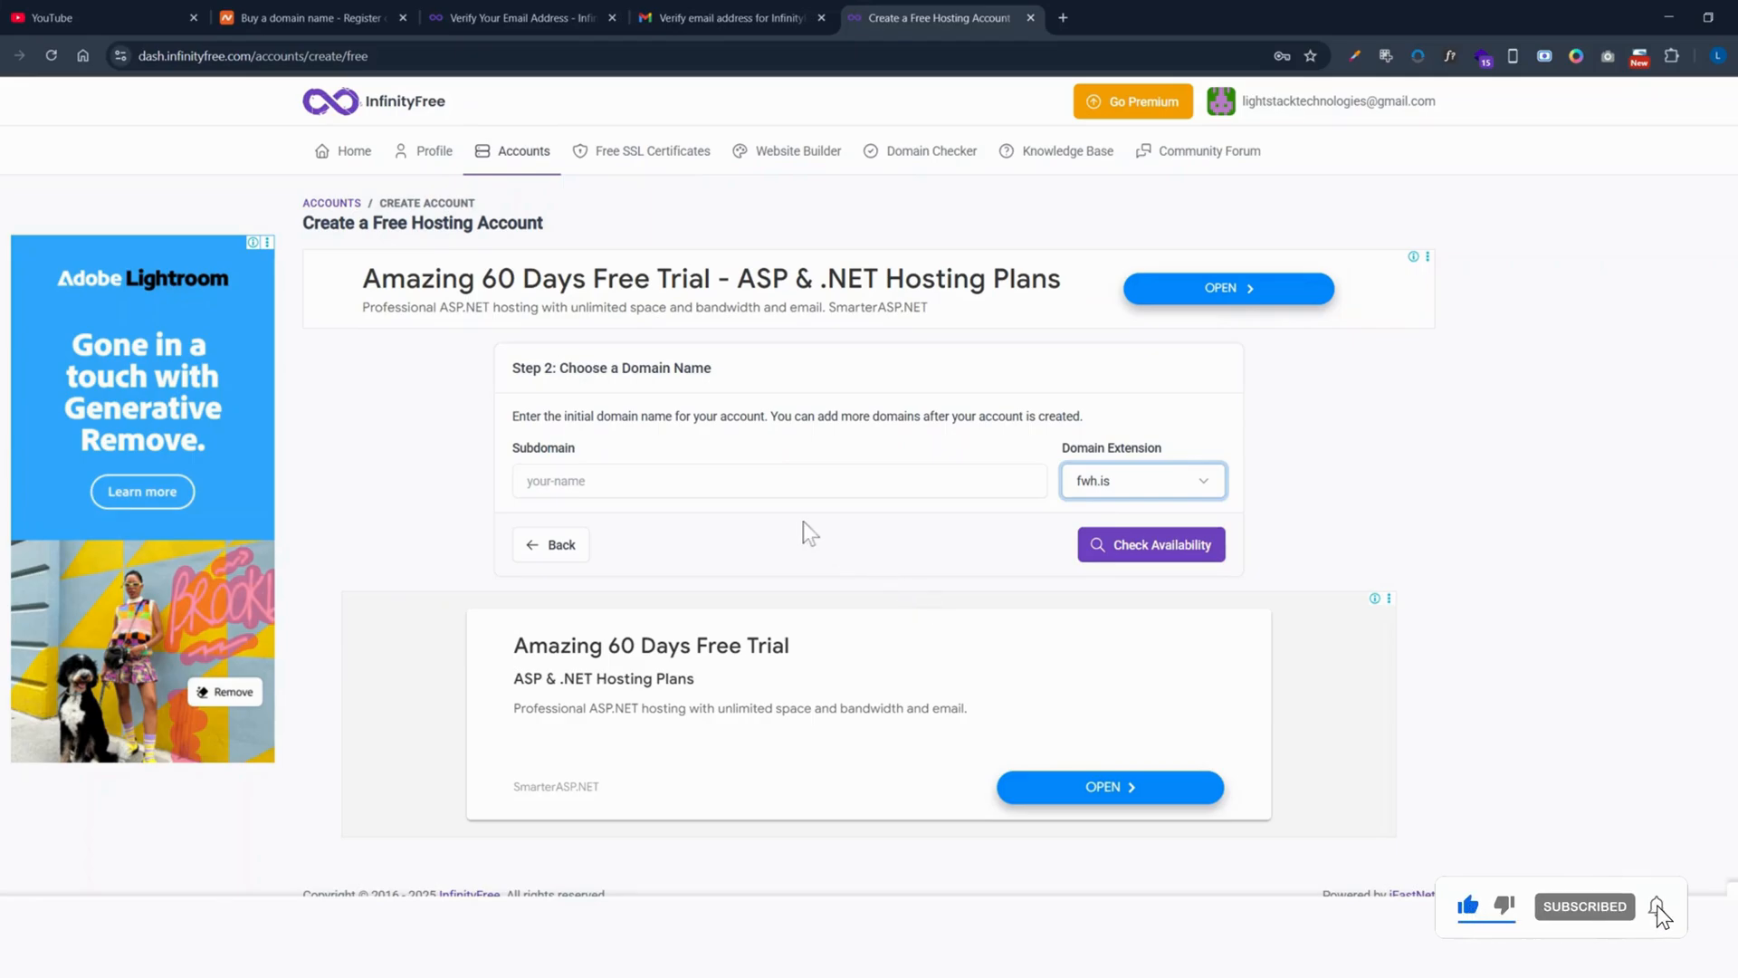
Step: Enter lightstack as the subdomain and switch the extension from fwh.is to great-site.net
left_click(780, 480)
type("lightt")
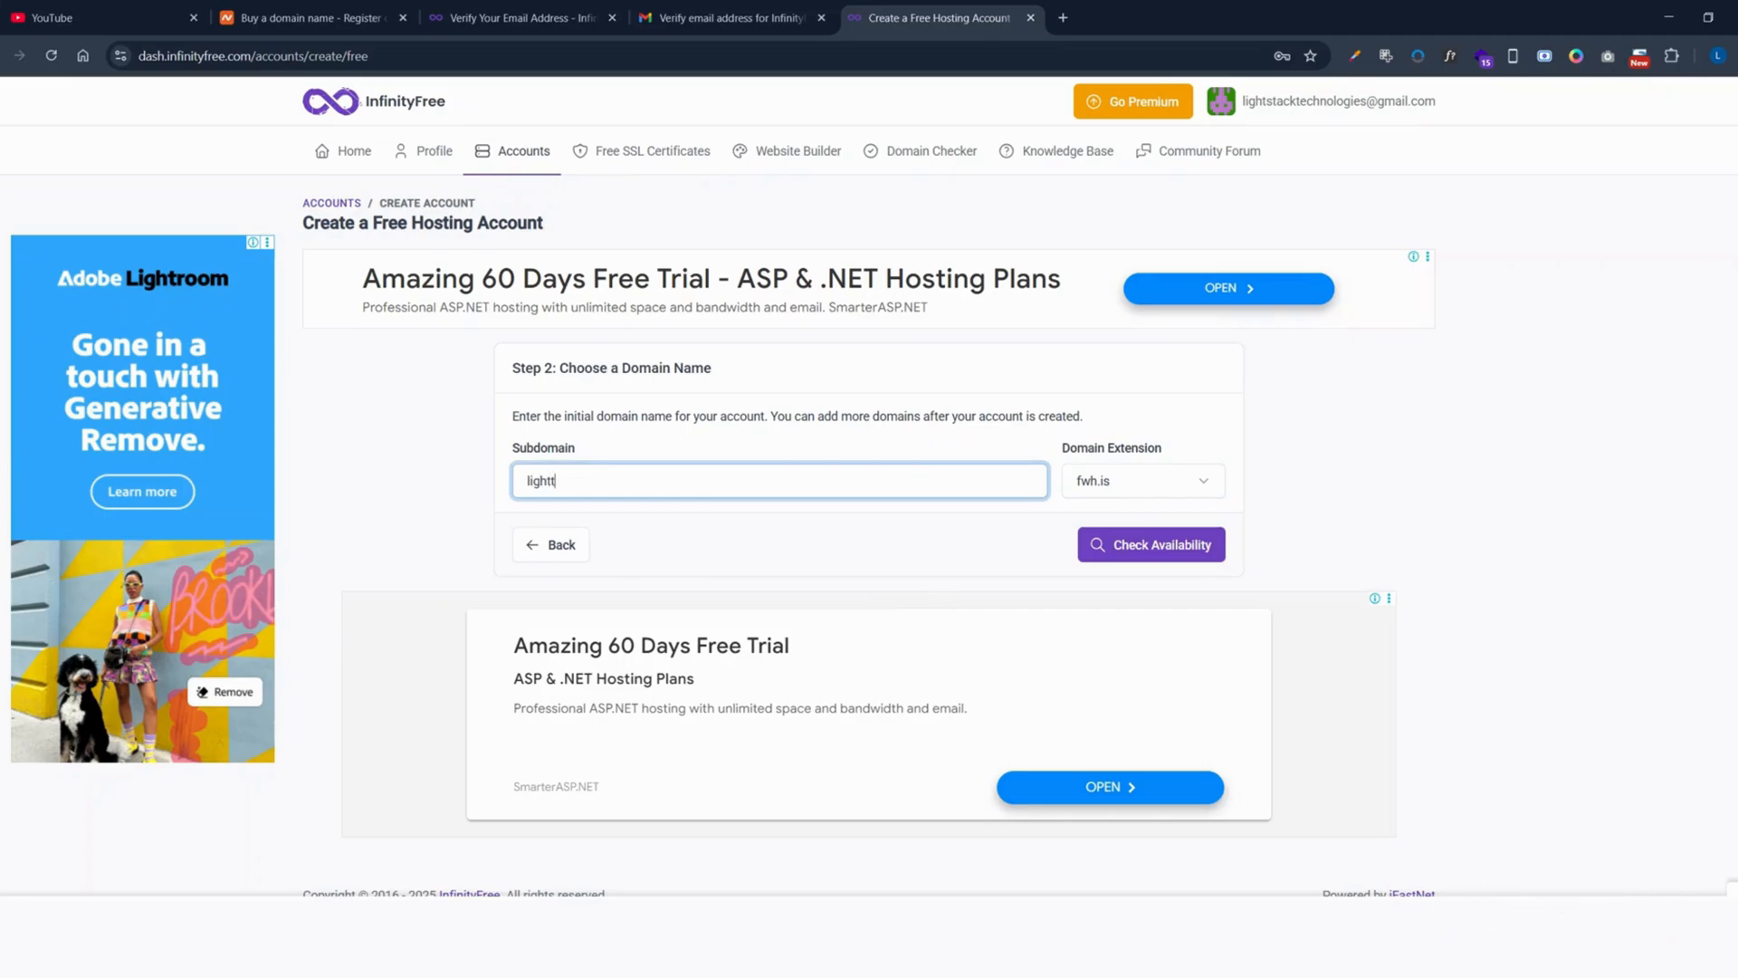
key("BackSpace")
type("stack")
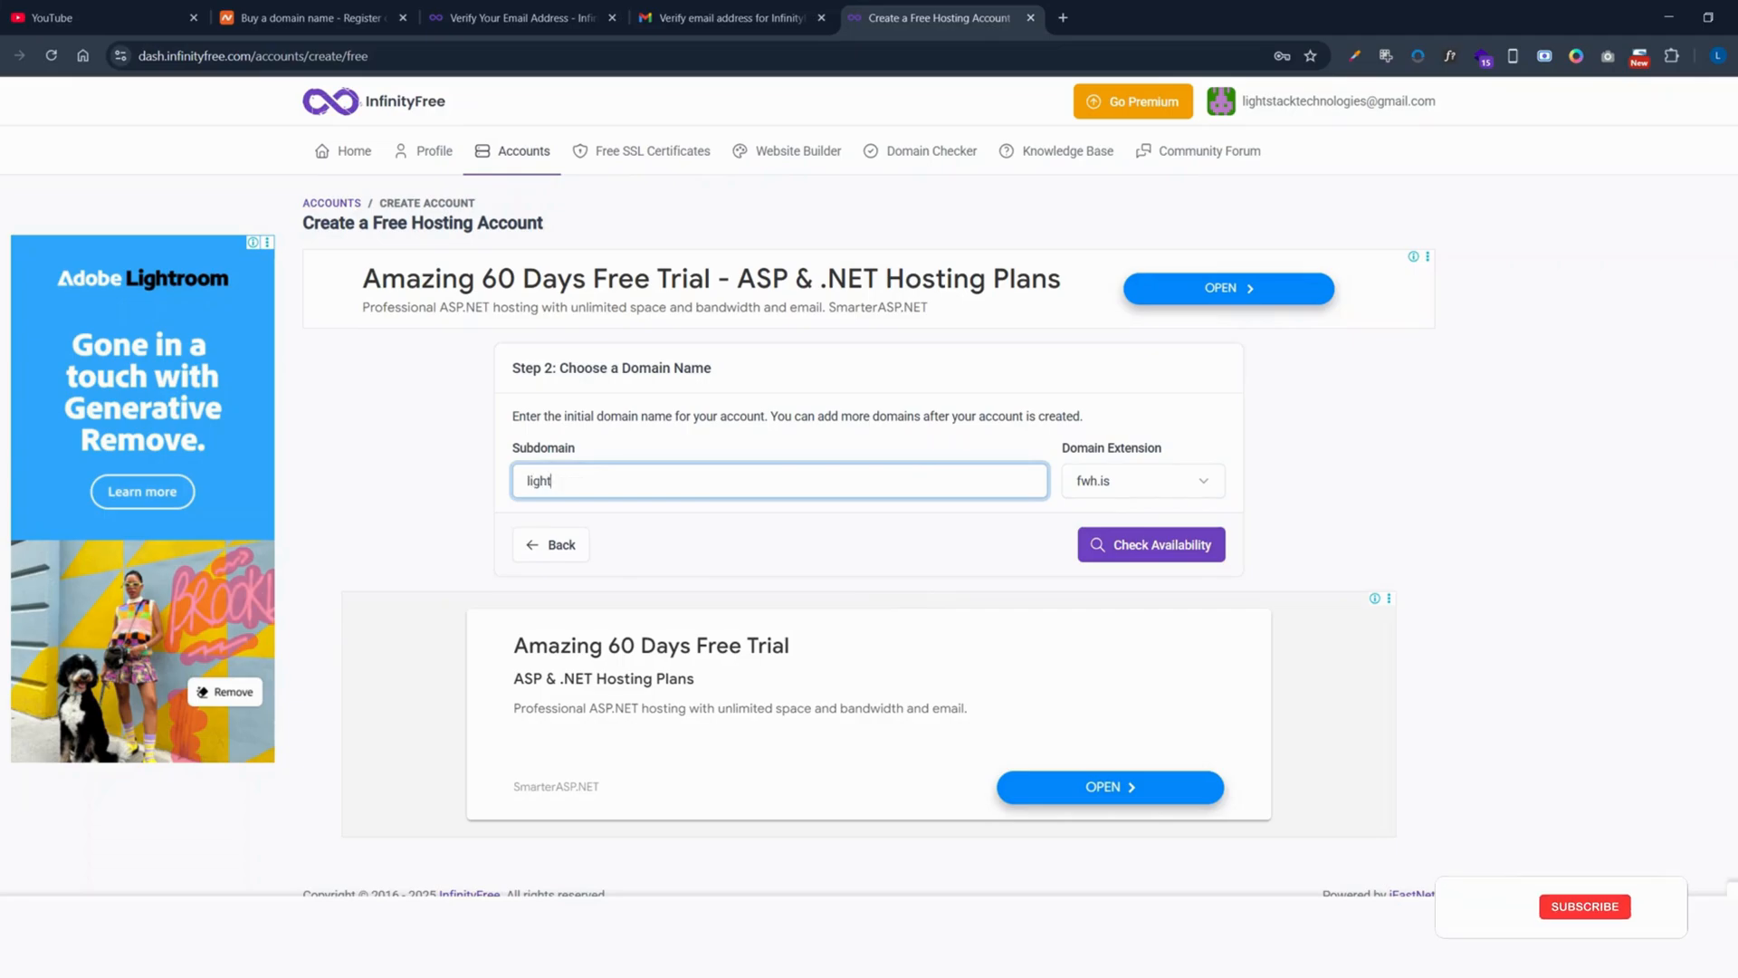
type("te")
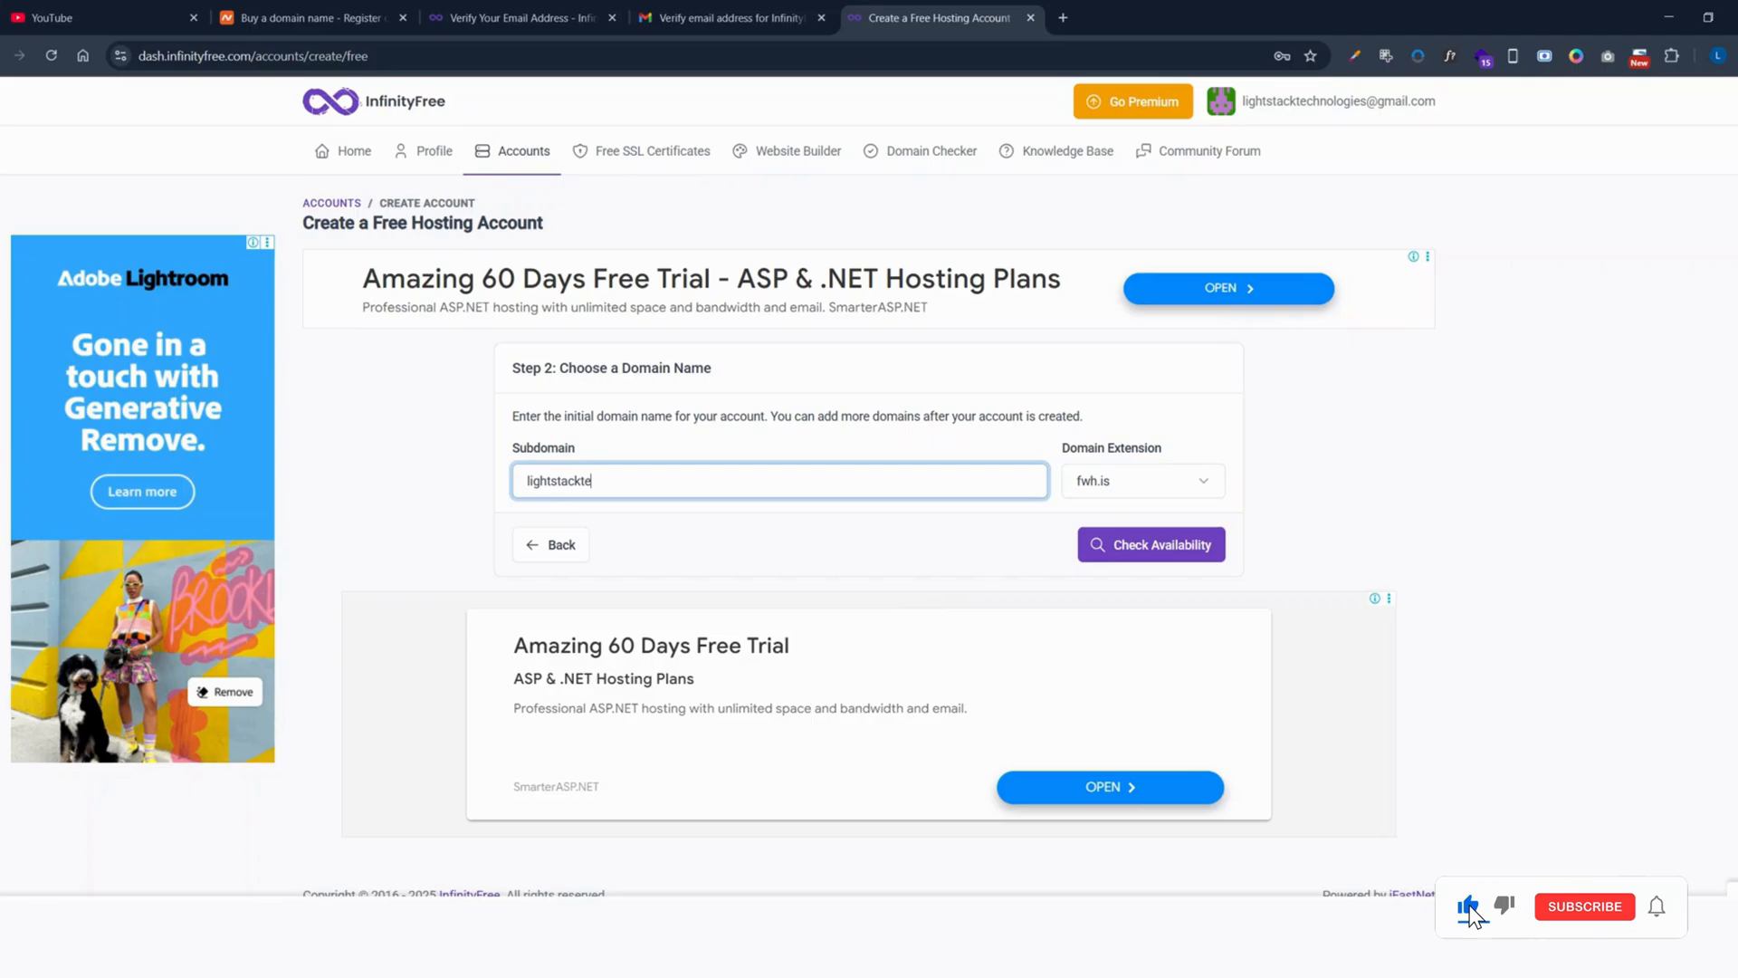
key("BackSpace")
key("BackSpace")
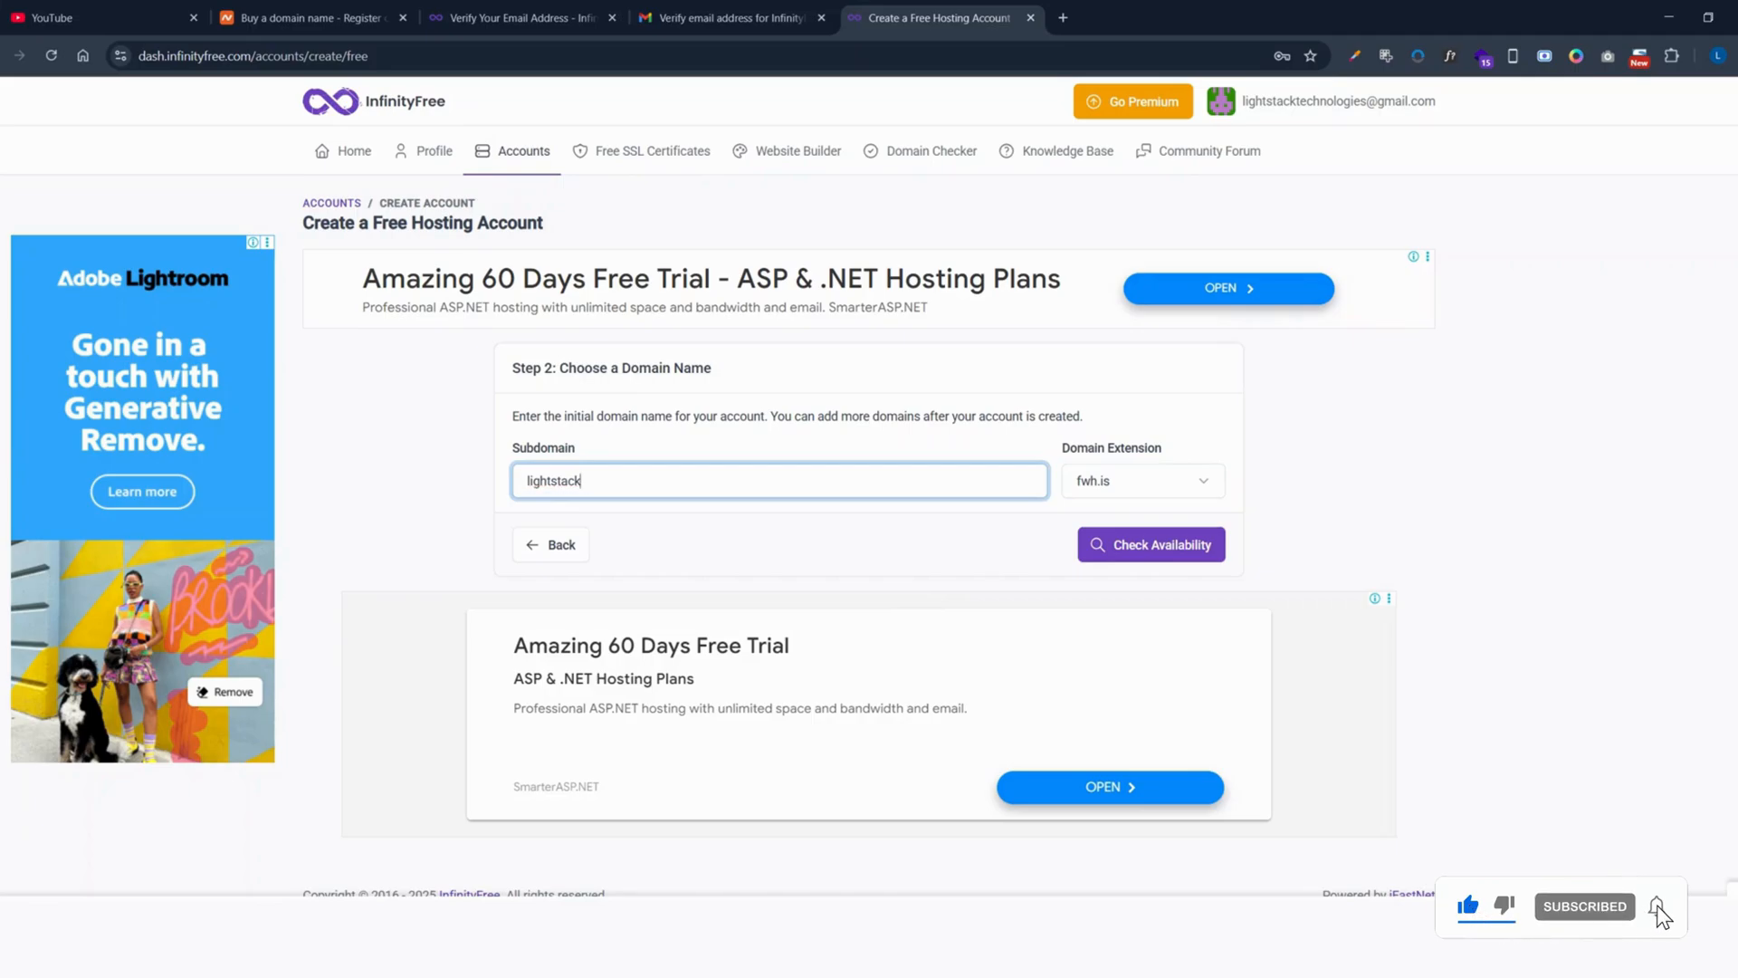
left_click(509, 447)
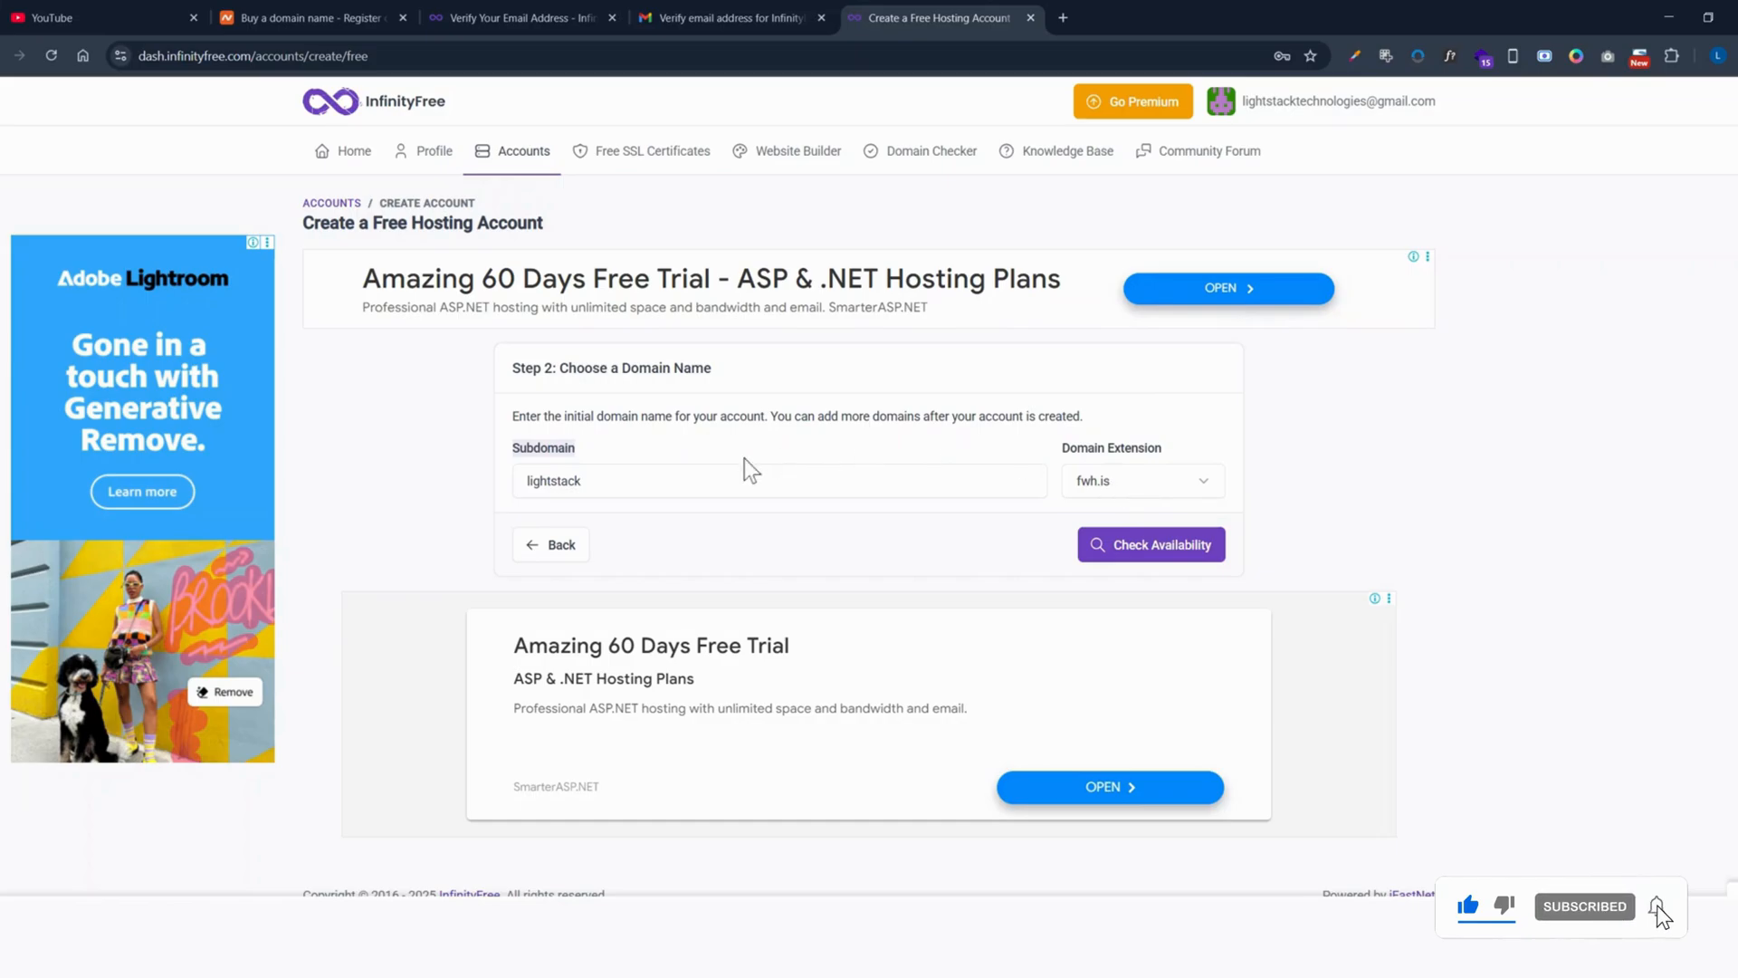
left_click(584, 481)
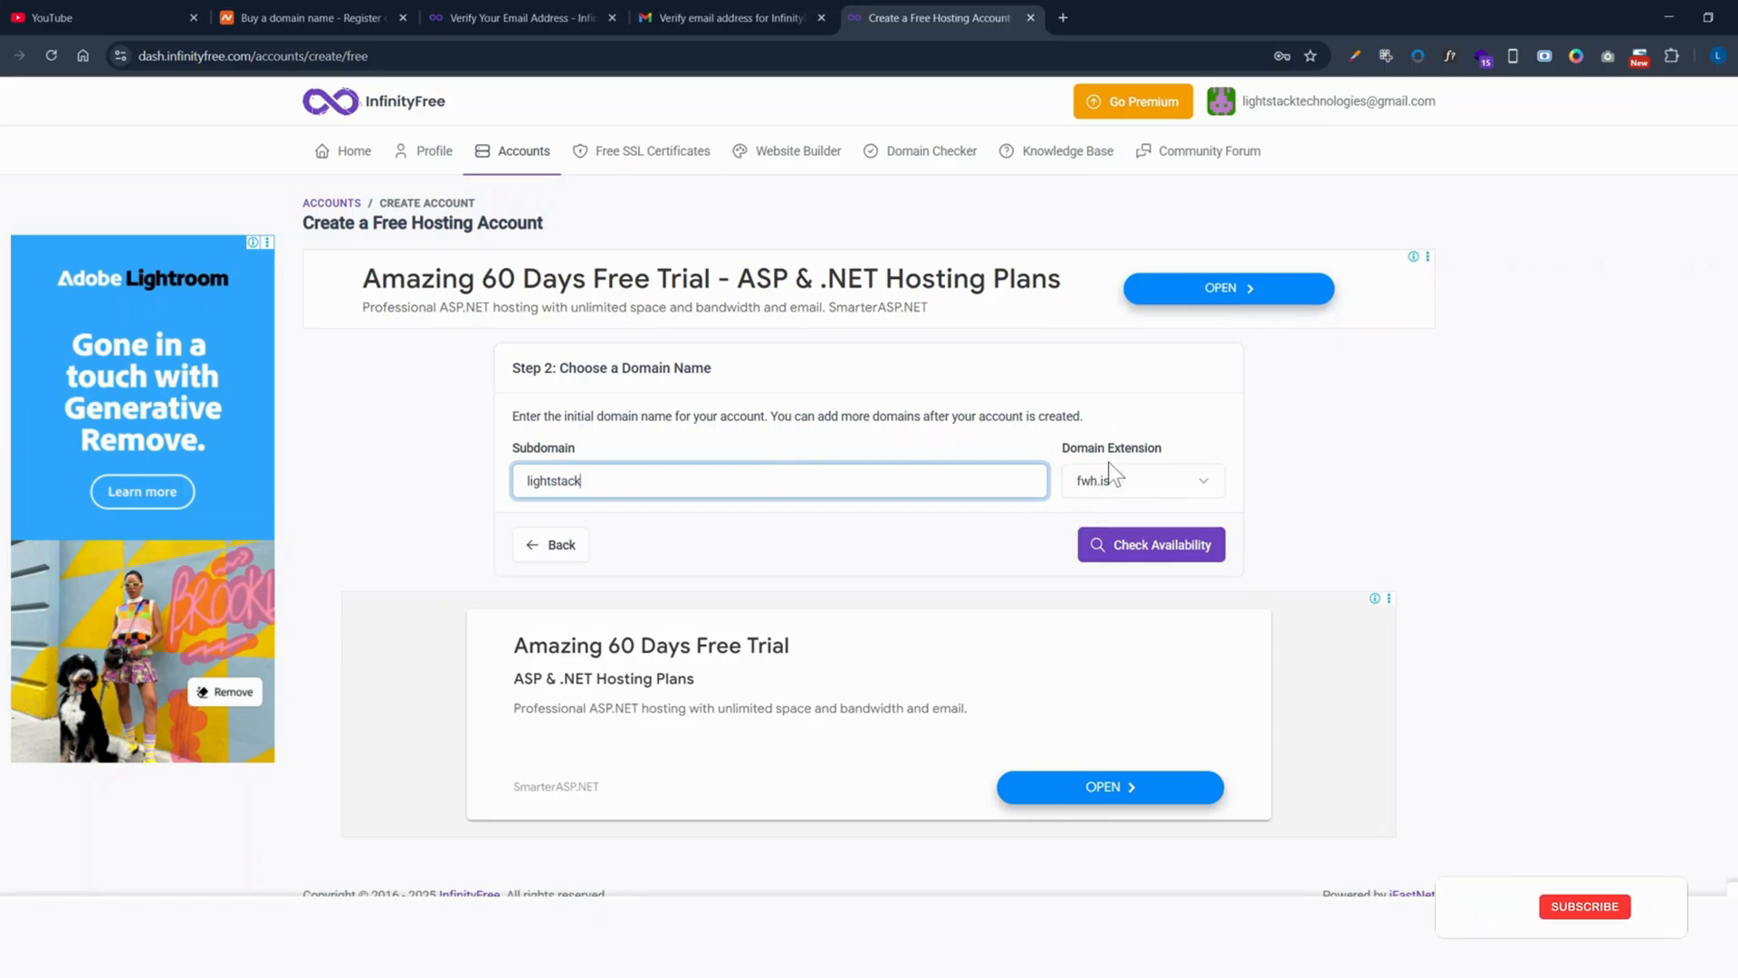
left_click(1191, 487)
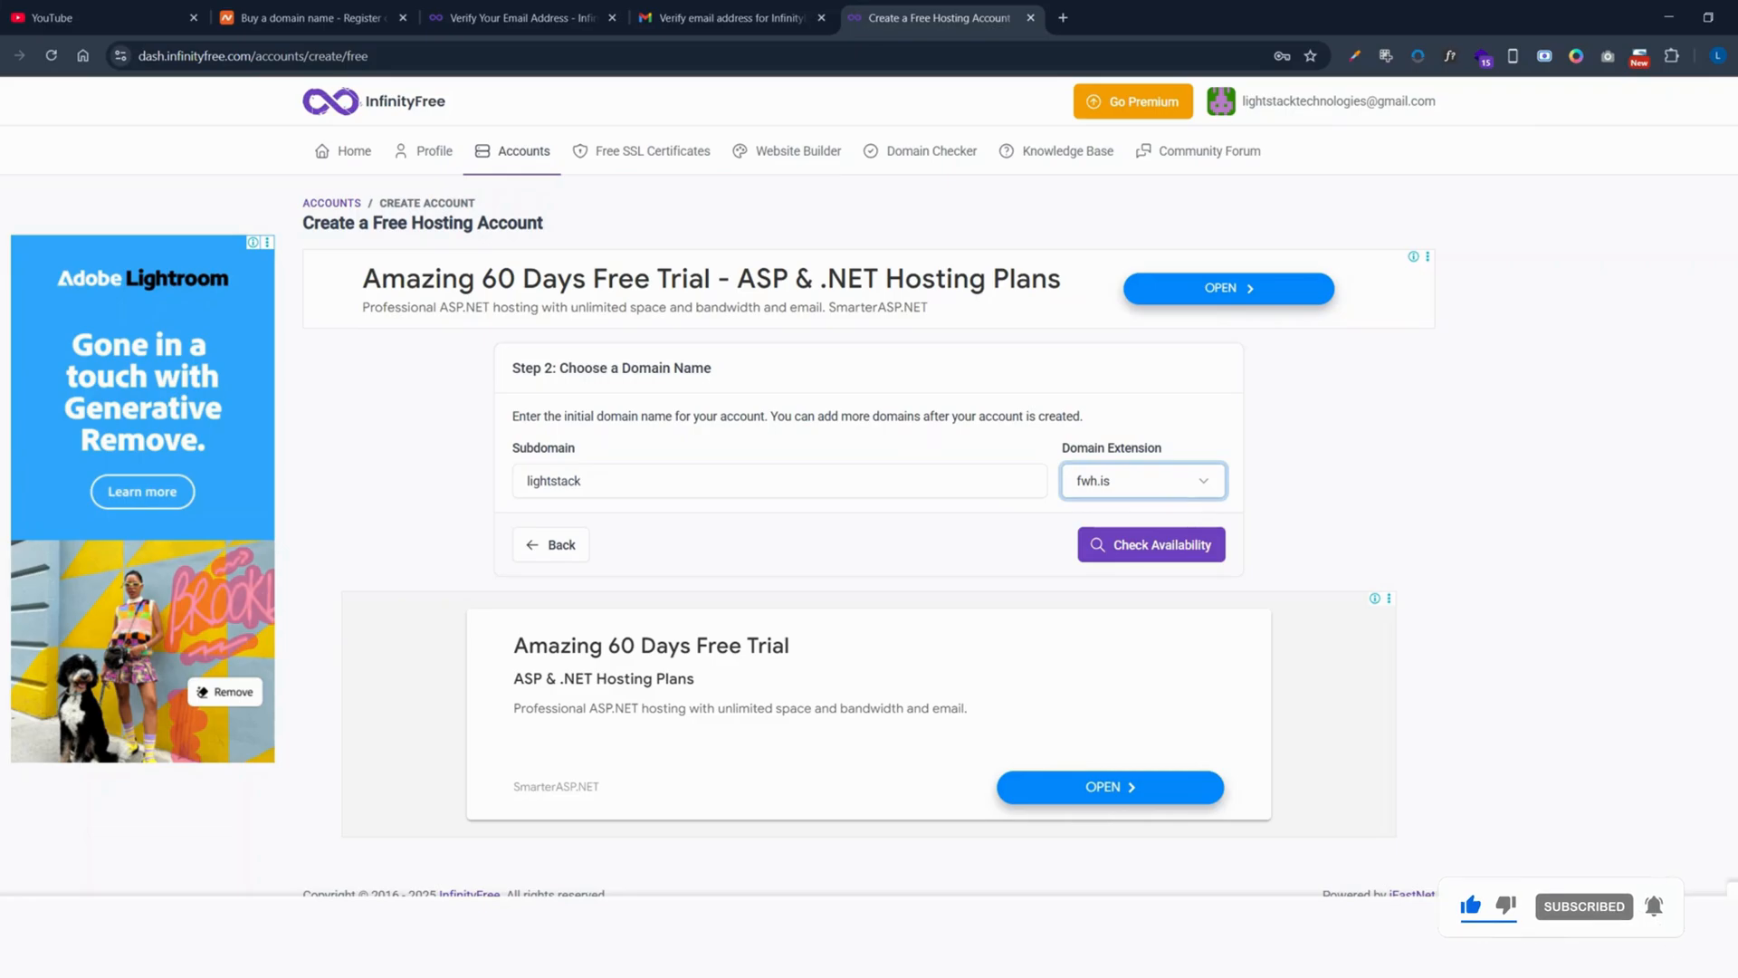
key("Down")
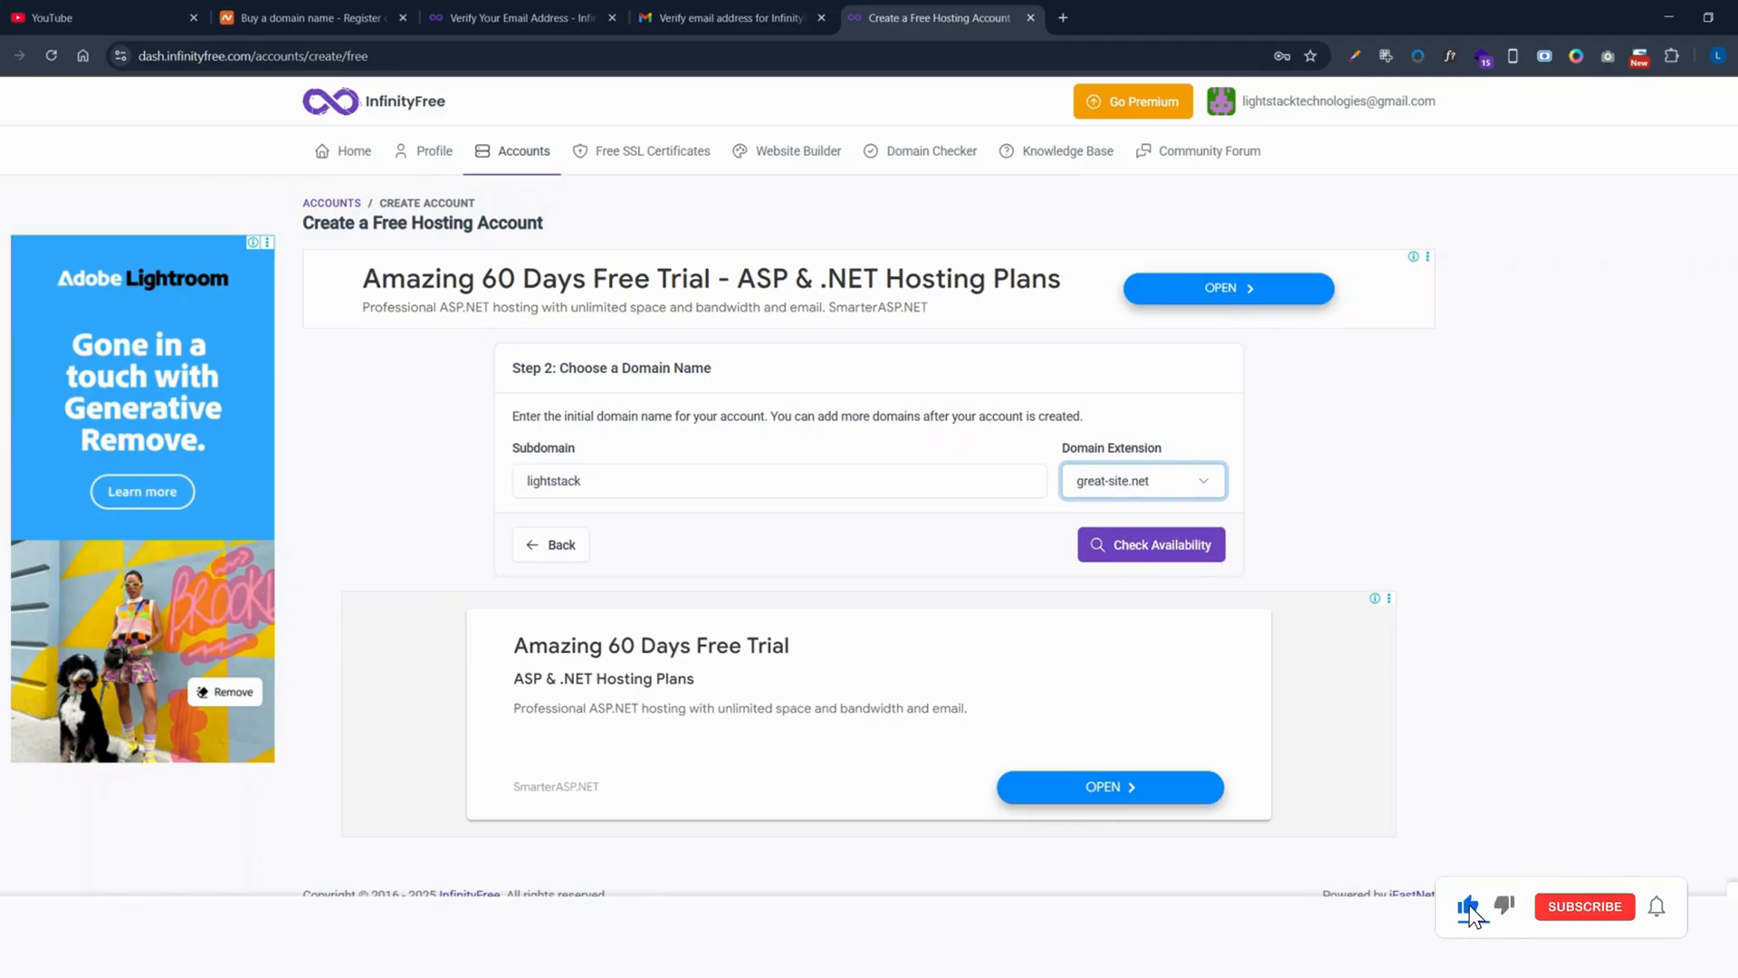
Step: Go back from lightstack.great-site.net, pick wuaze.com, and confirm lightstack.wuaze.com is available
left_click(1181, 563)
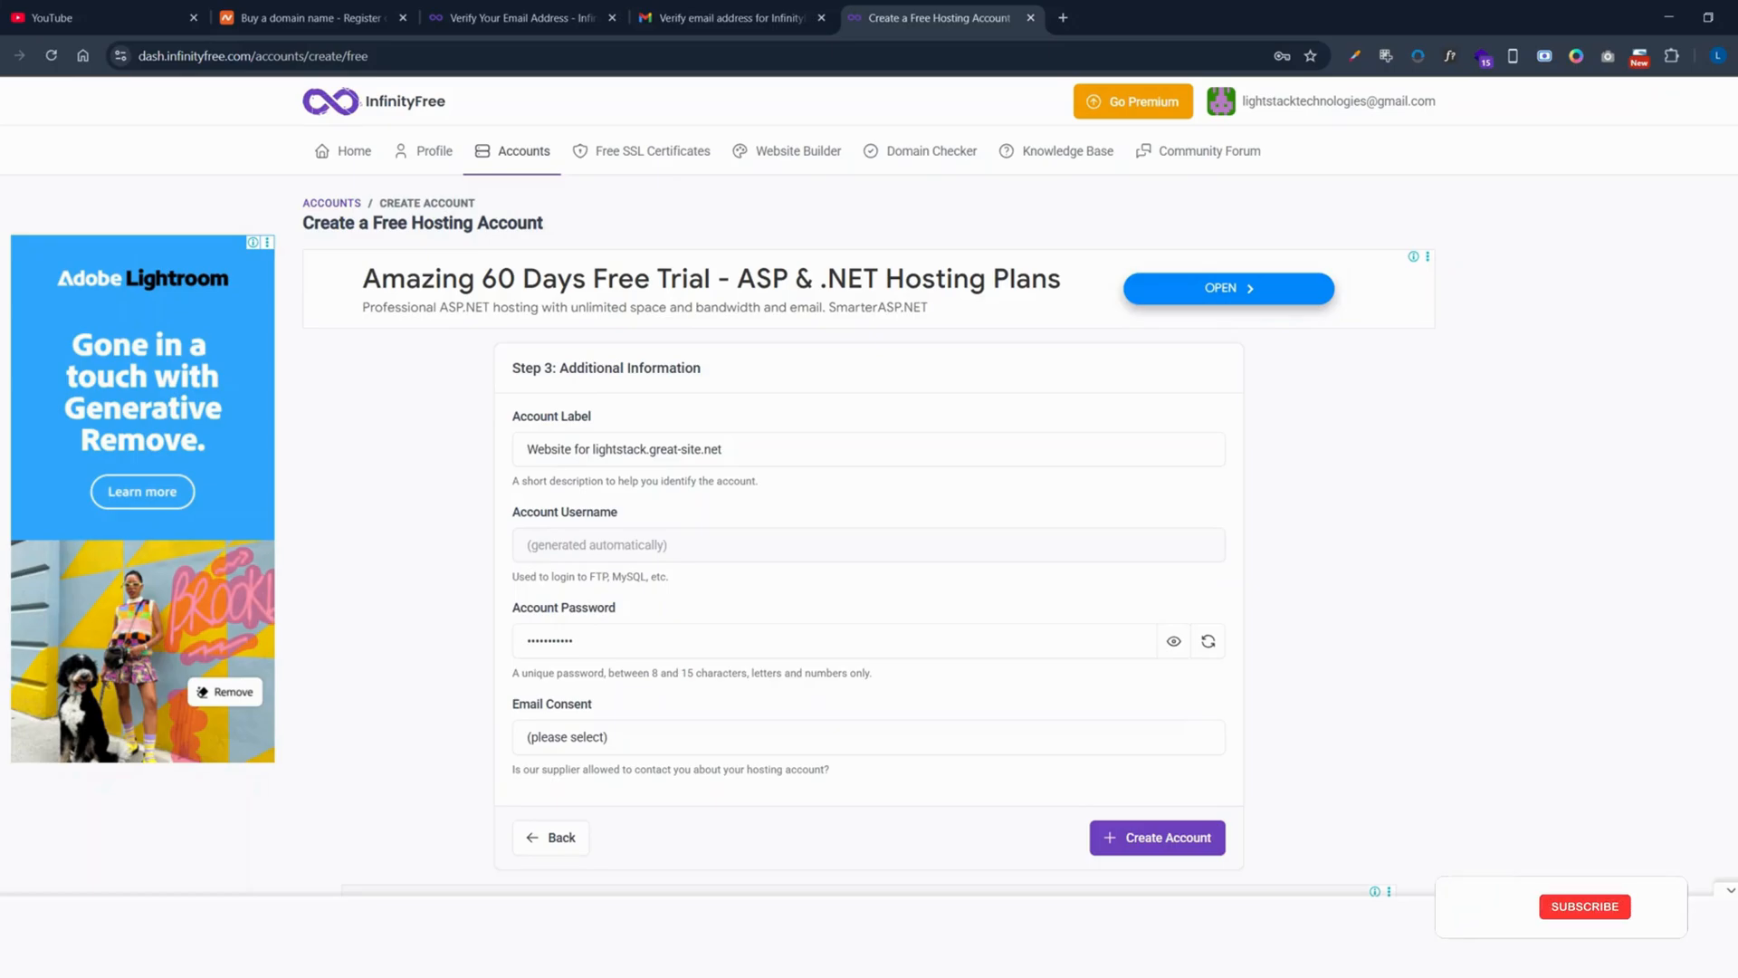
left_click_drag(593, 449, 722, 449)
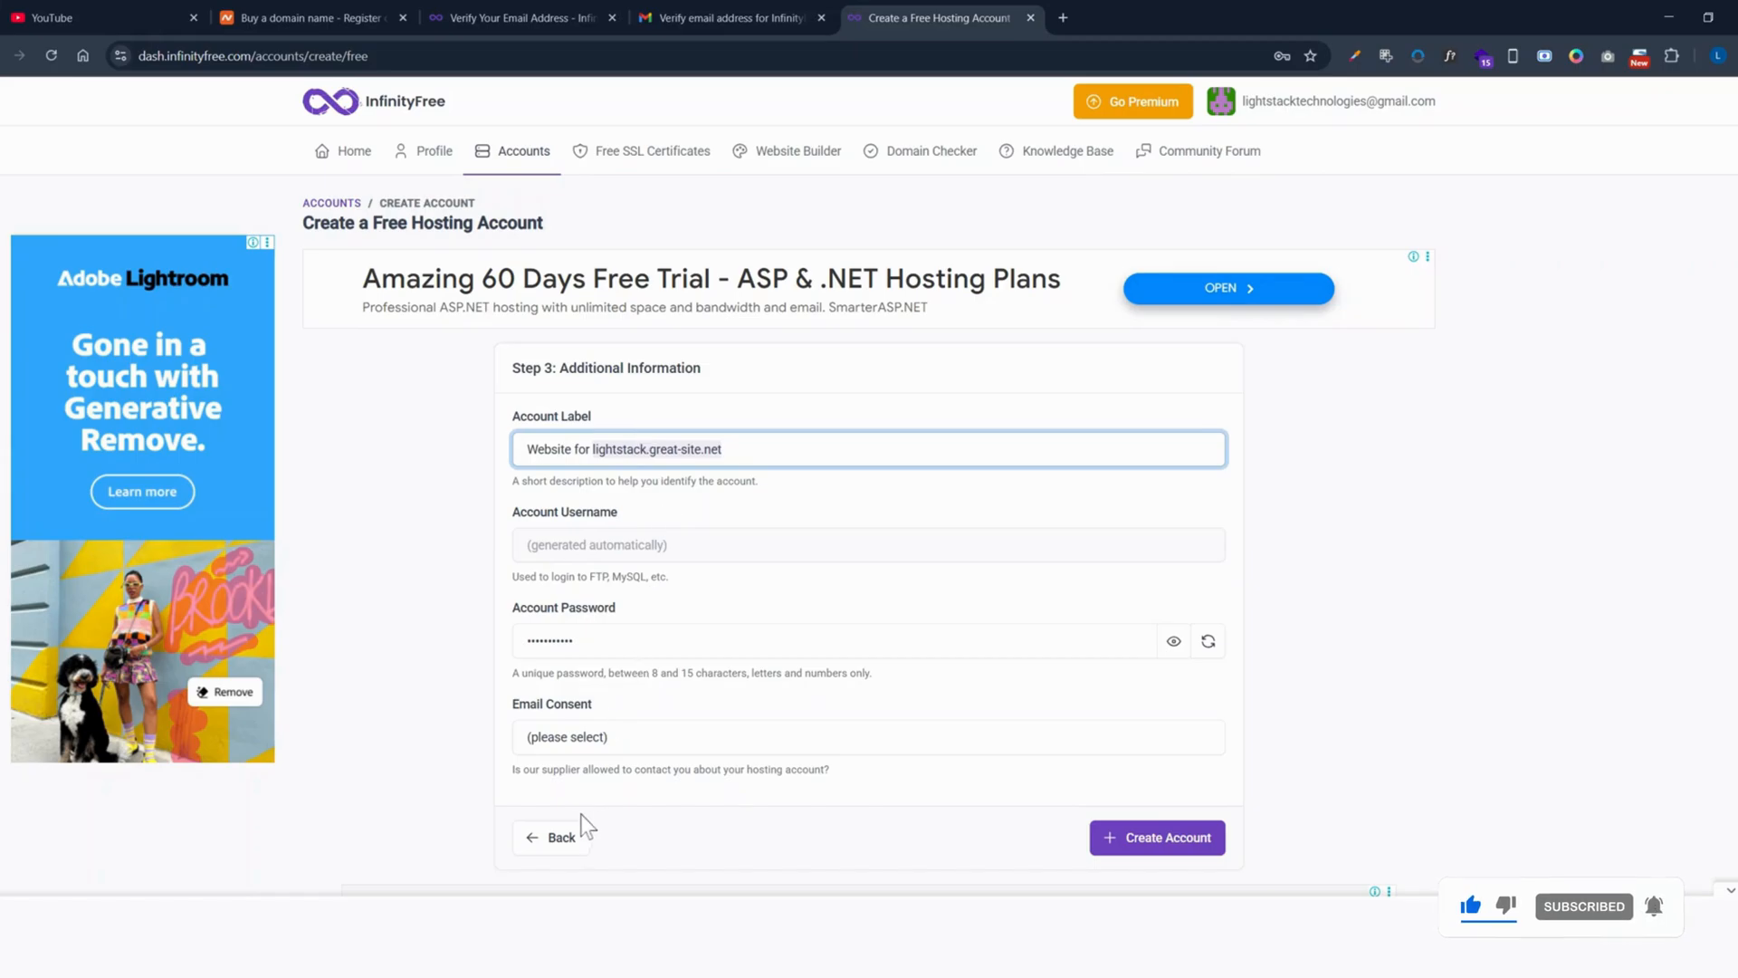
left_click(561, 837)
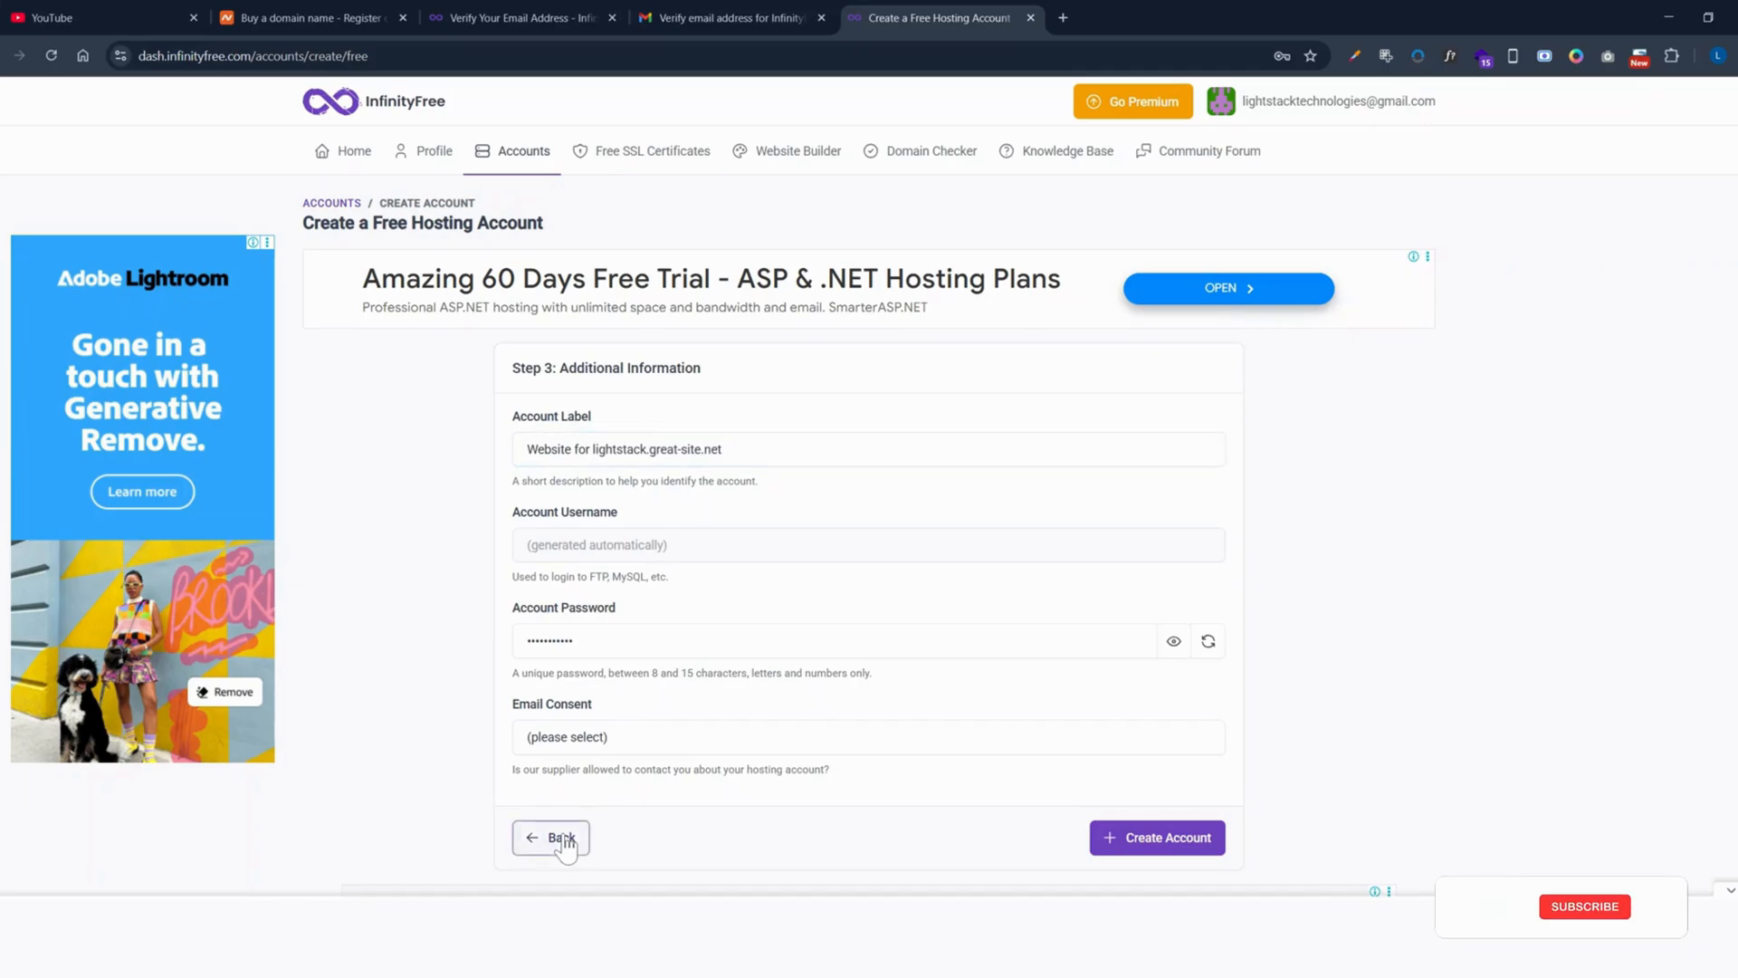
left_click(1179, 484)
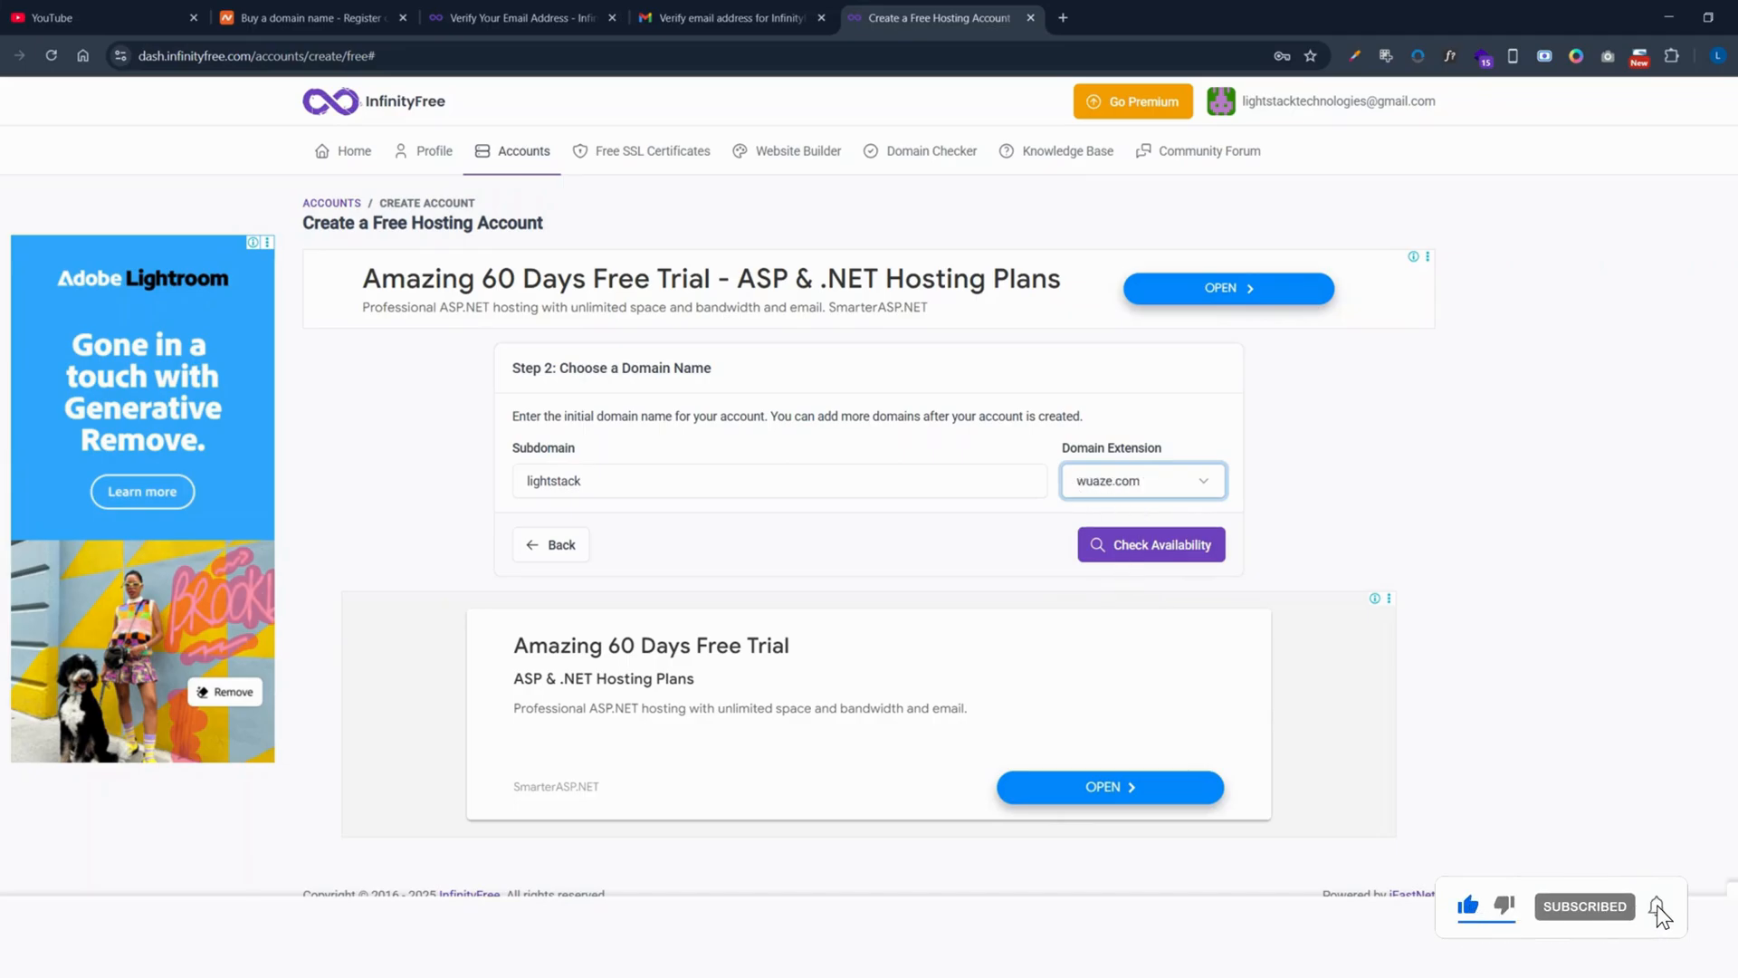
left_click(1175, 554)
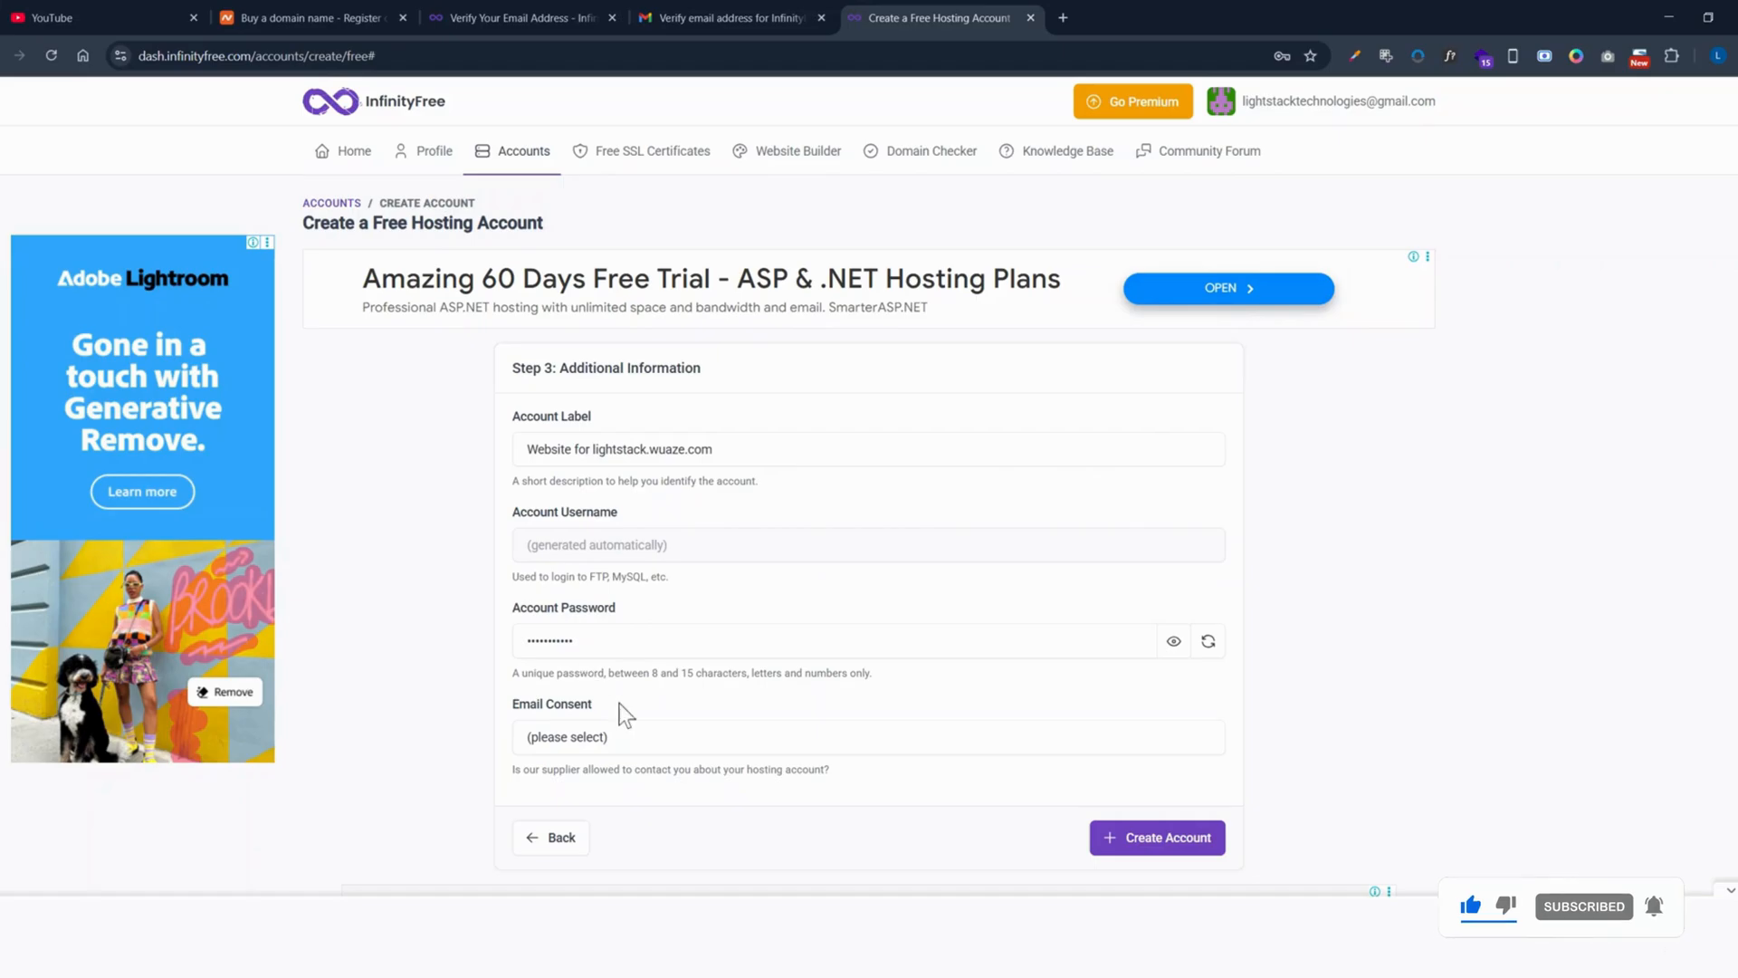
Step: Set Email Consent to I Approve and reveal the generated account password
left_click(638, 742)
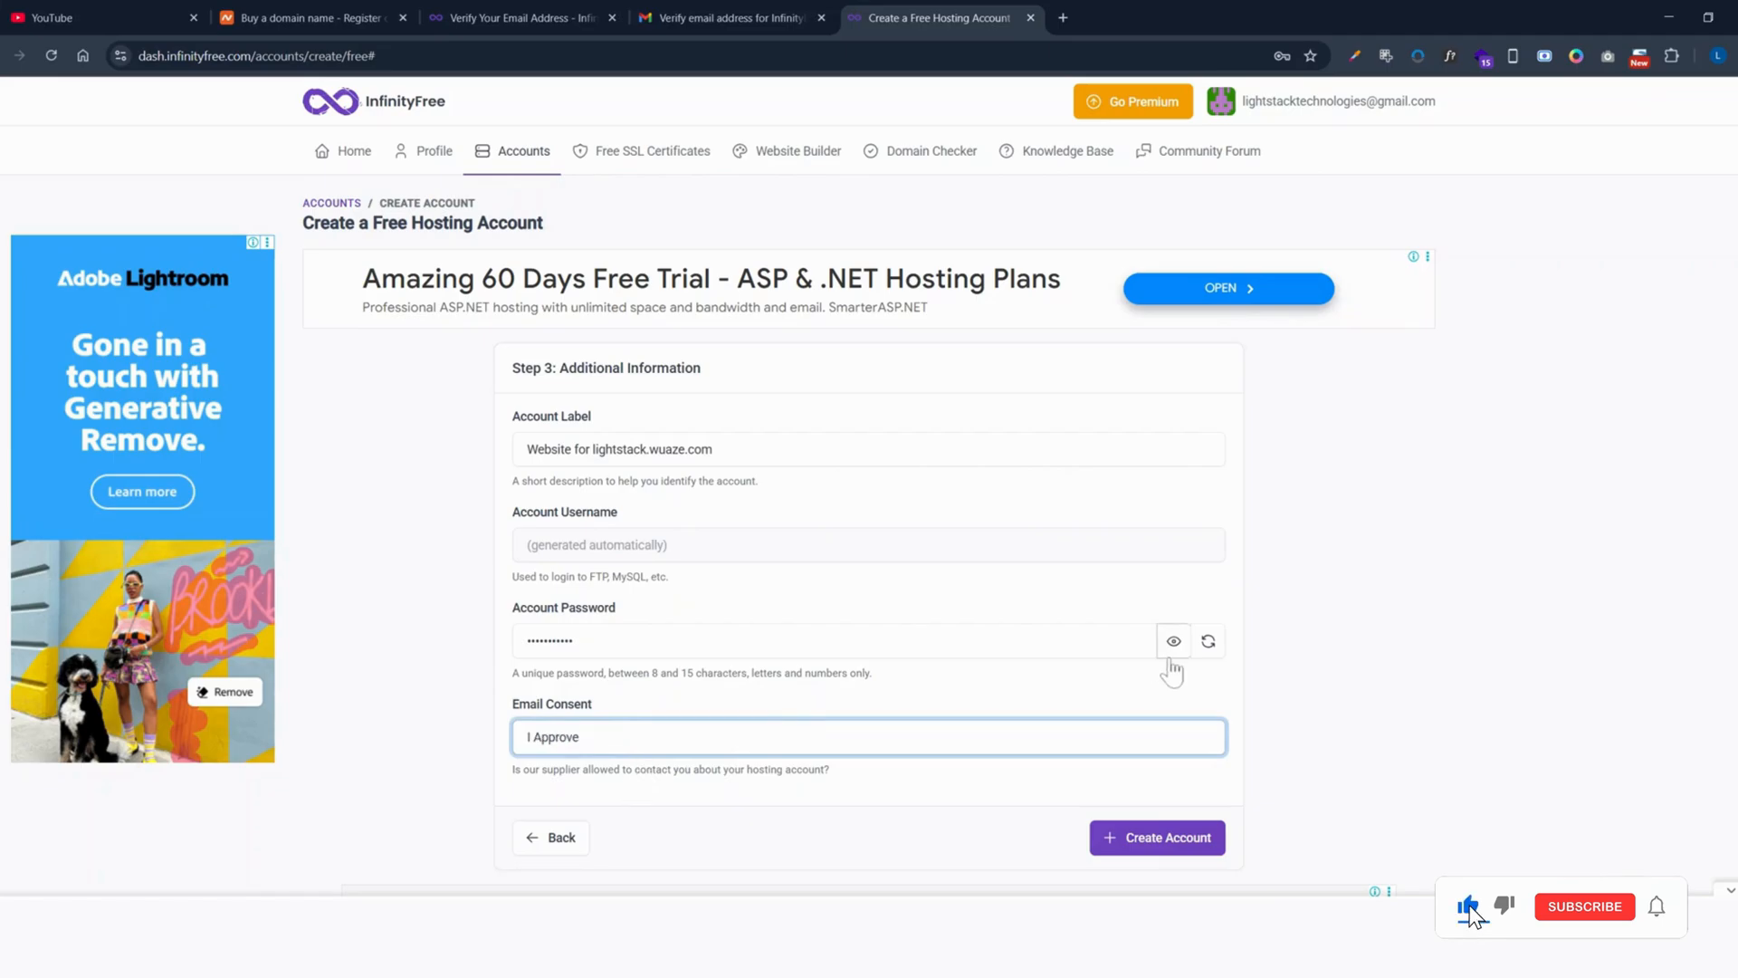
left_click(1174, 643)
left_click(1174, 643)
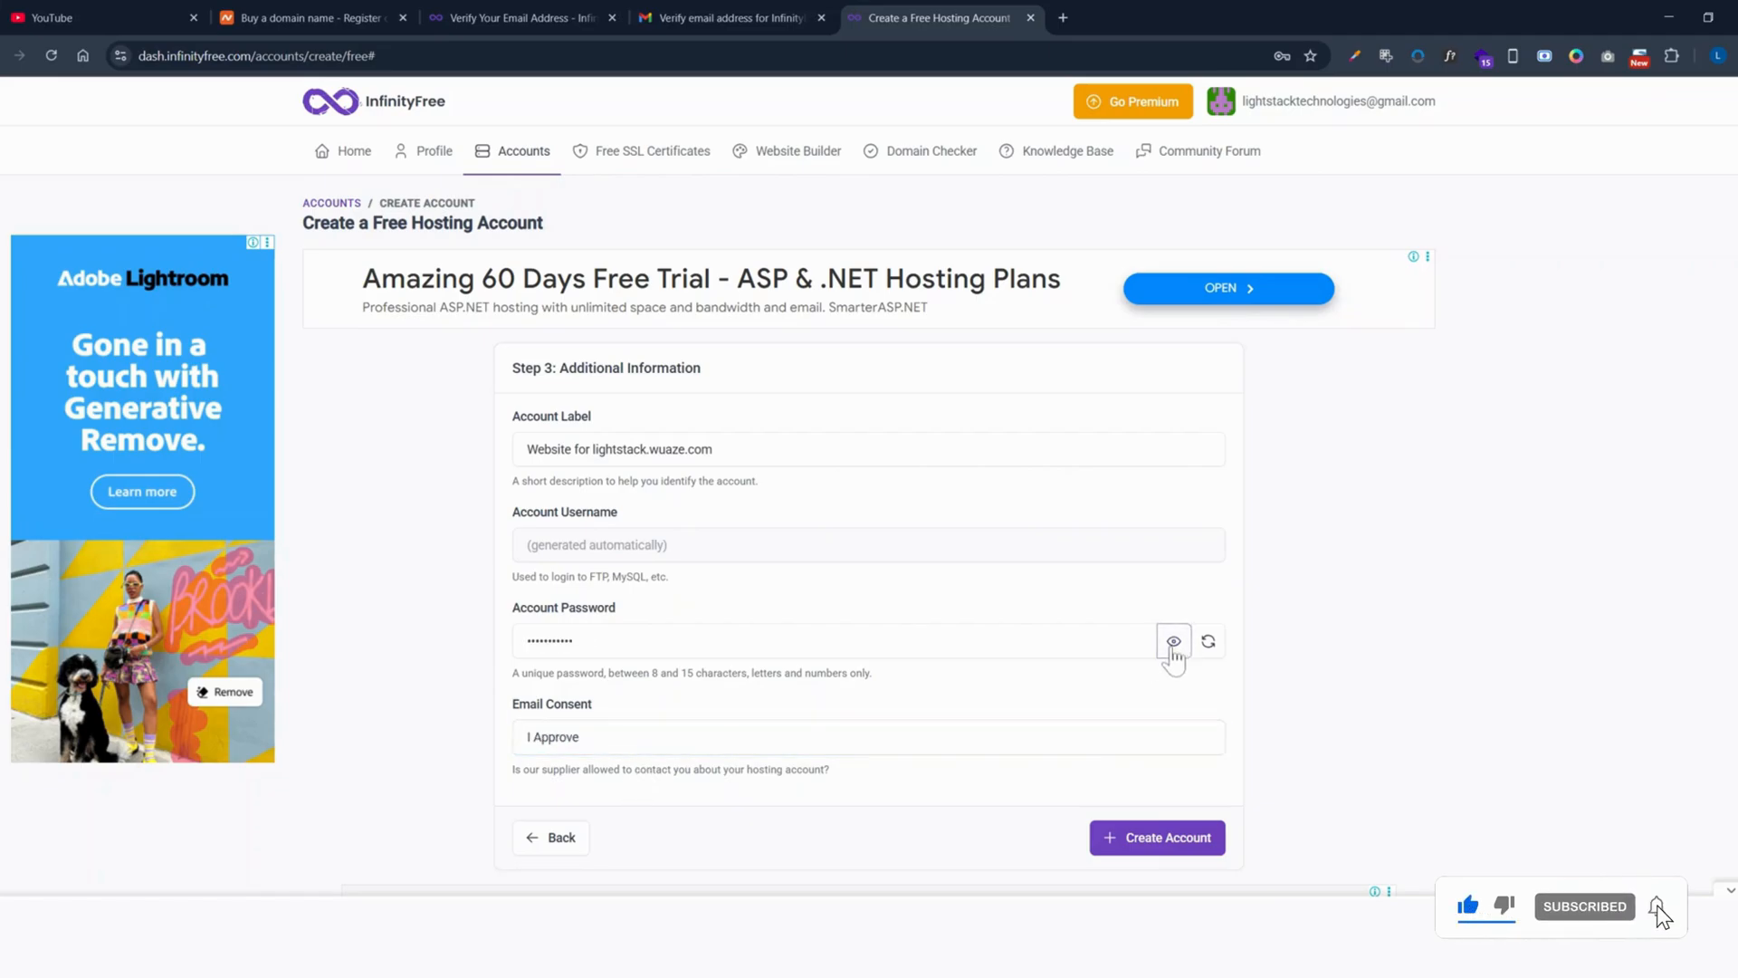
left_click(1173, 643)
double_click(592, 642)
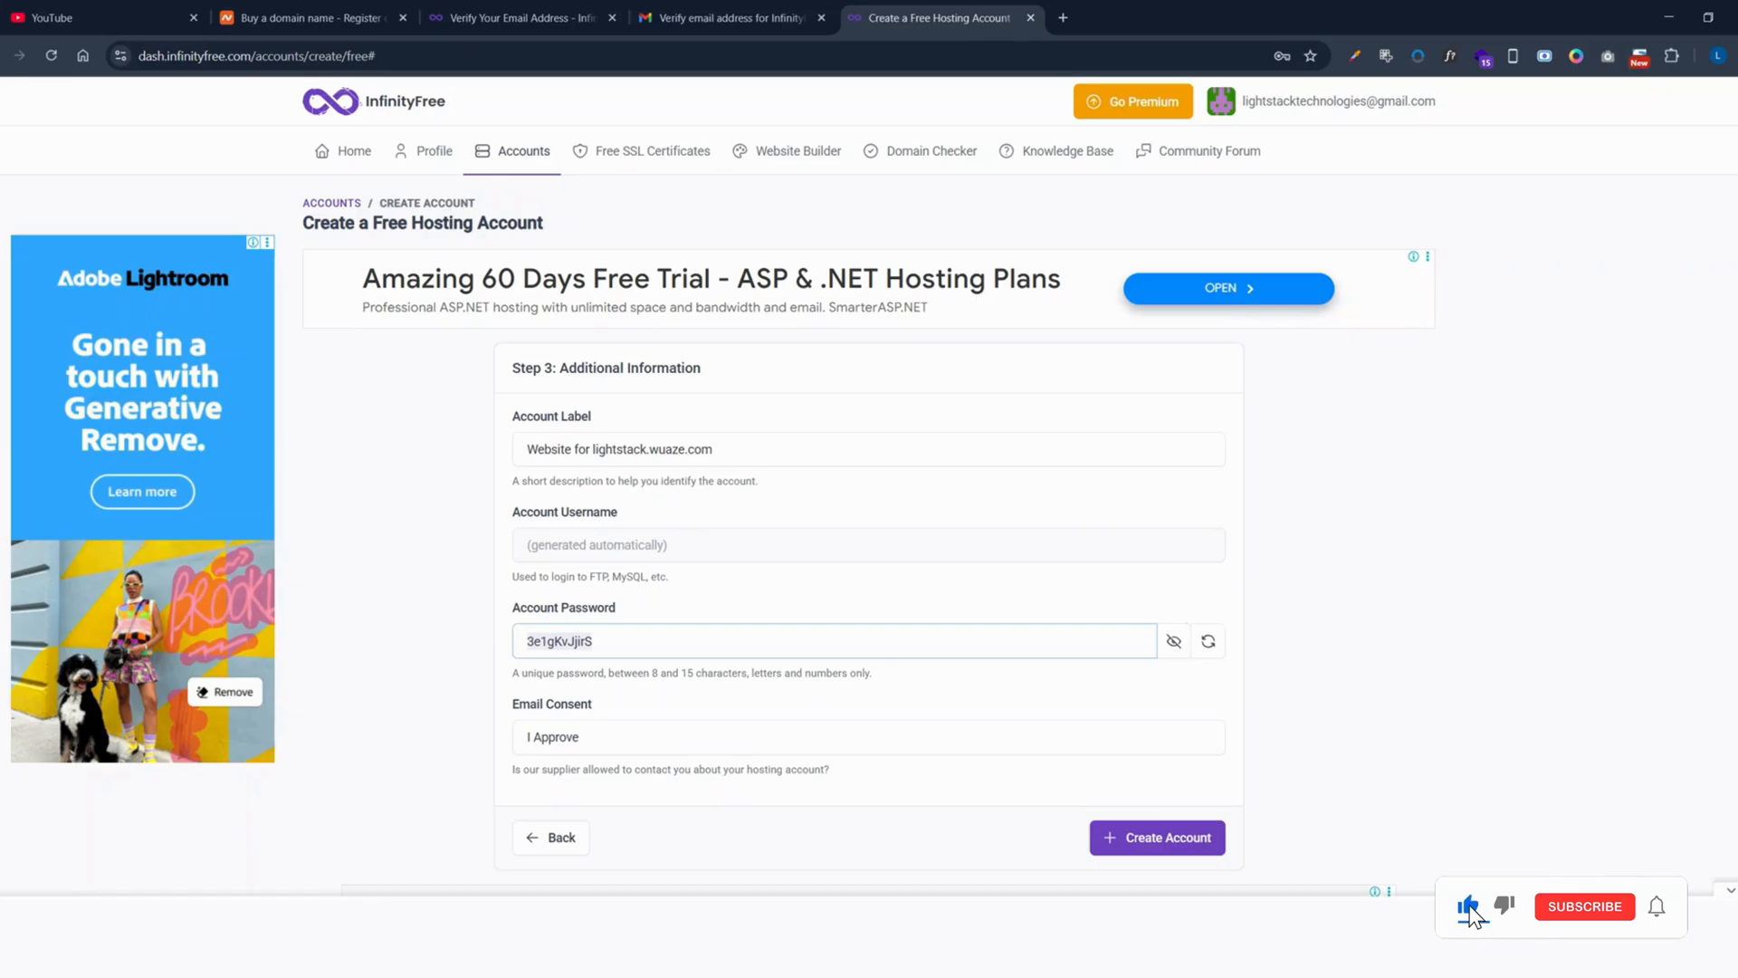
left_click(1174, 641)
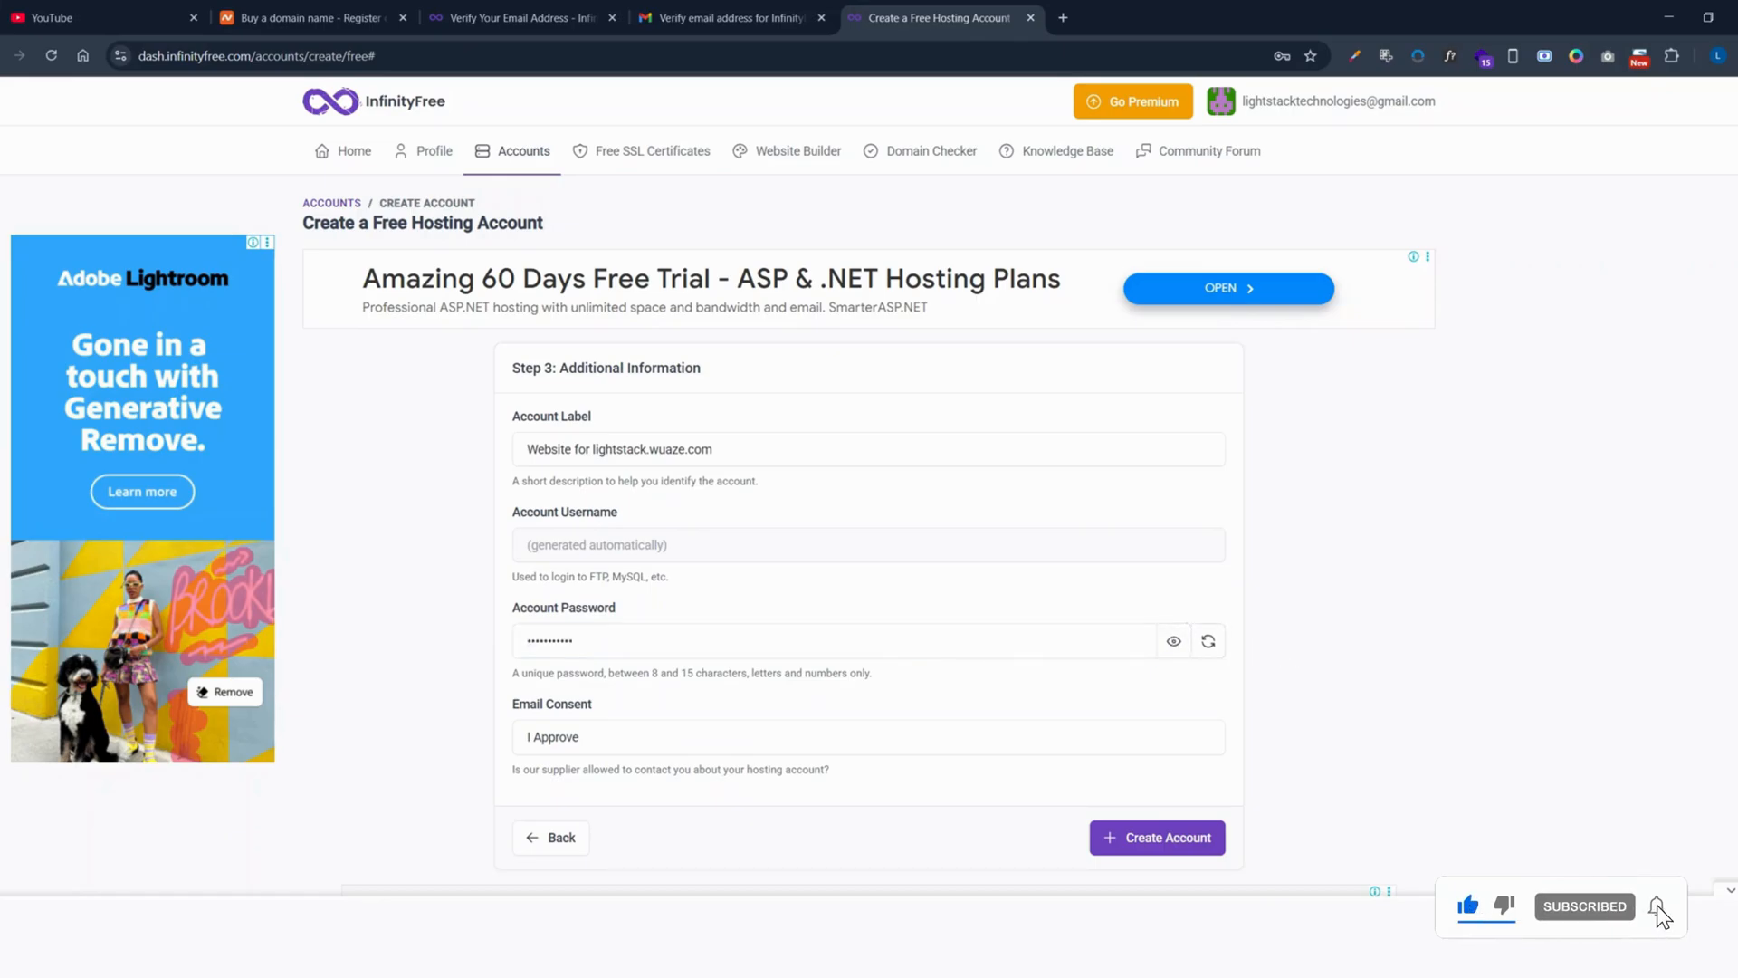
Step: Replace the generated password with a custom one and retry Create Account after the error
double_click(572, 641)
key("BackSpace")
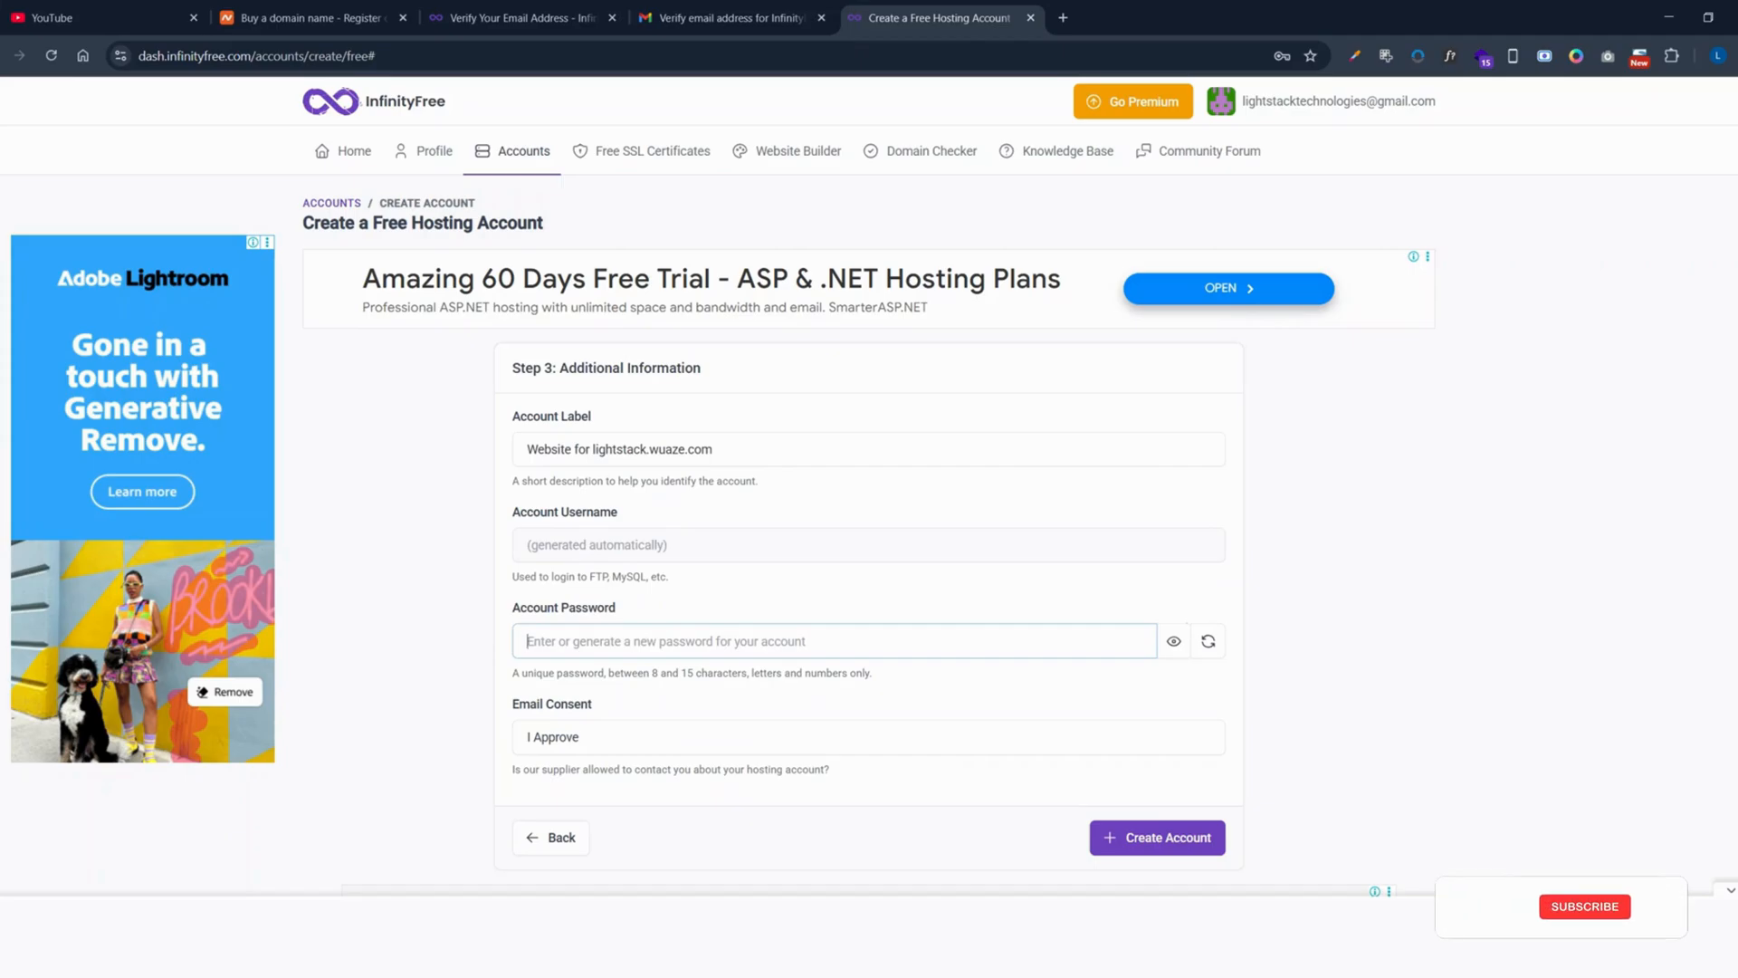
type("•••")
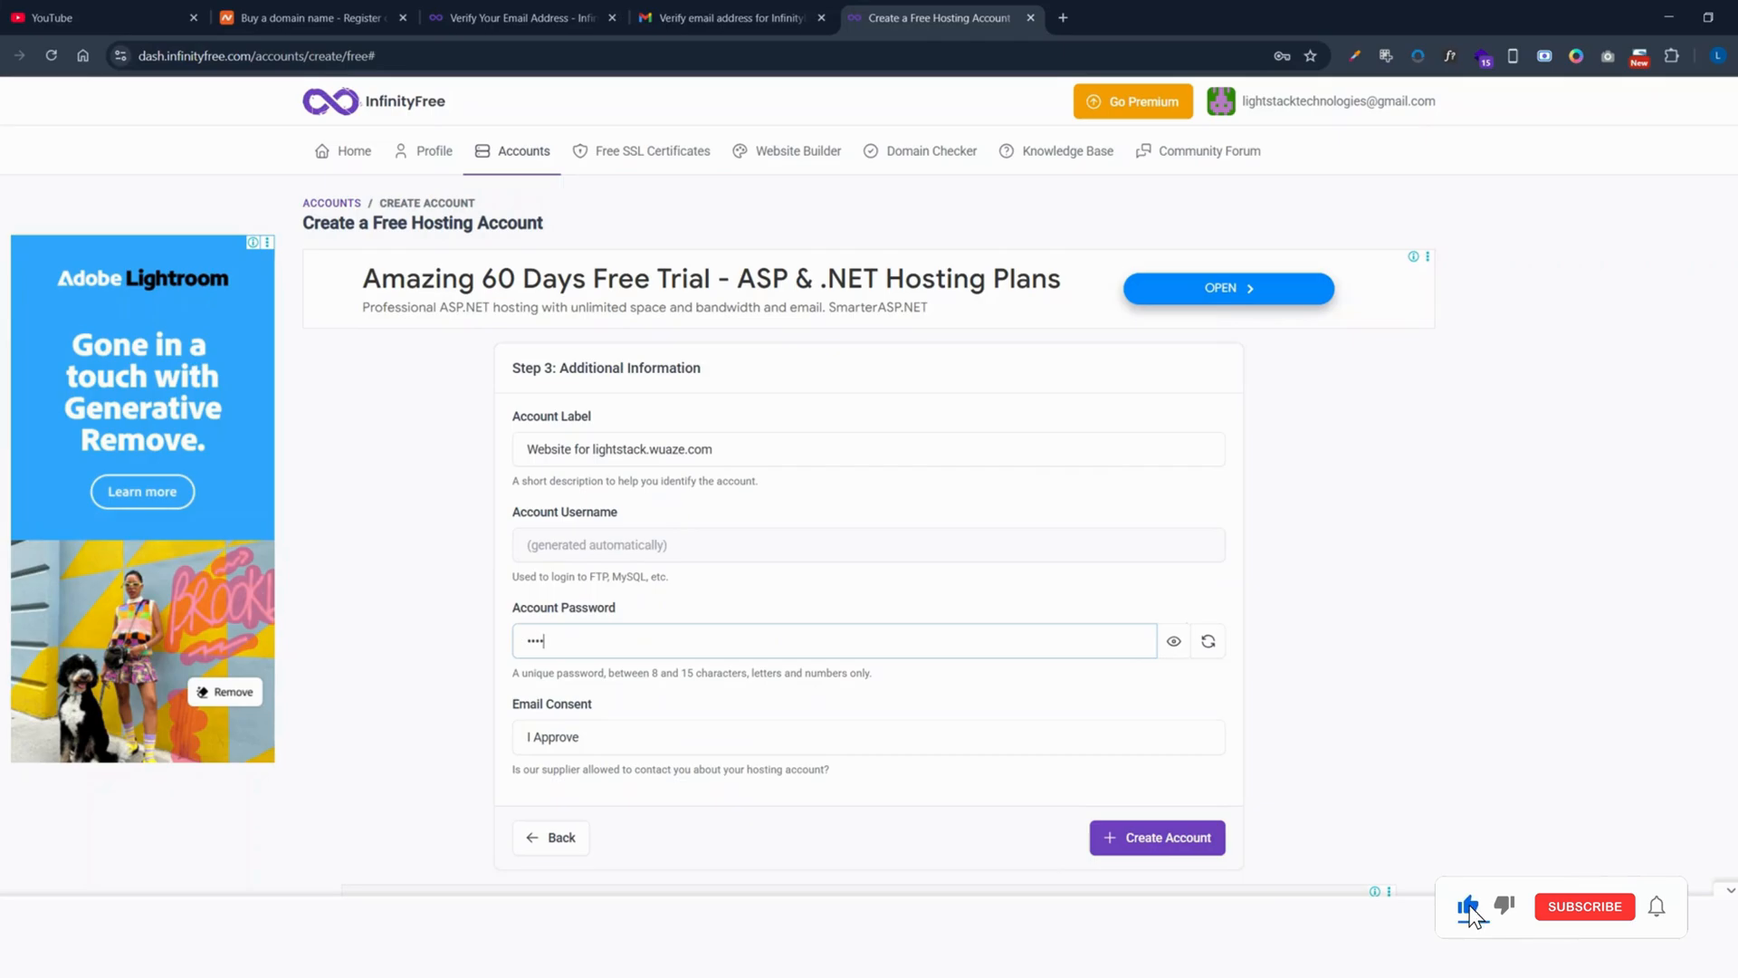
type("••••••")
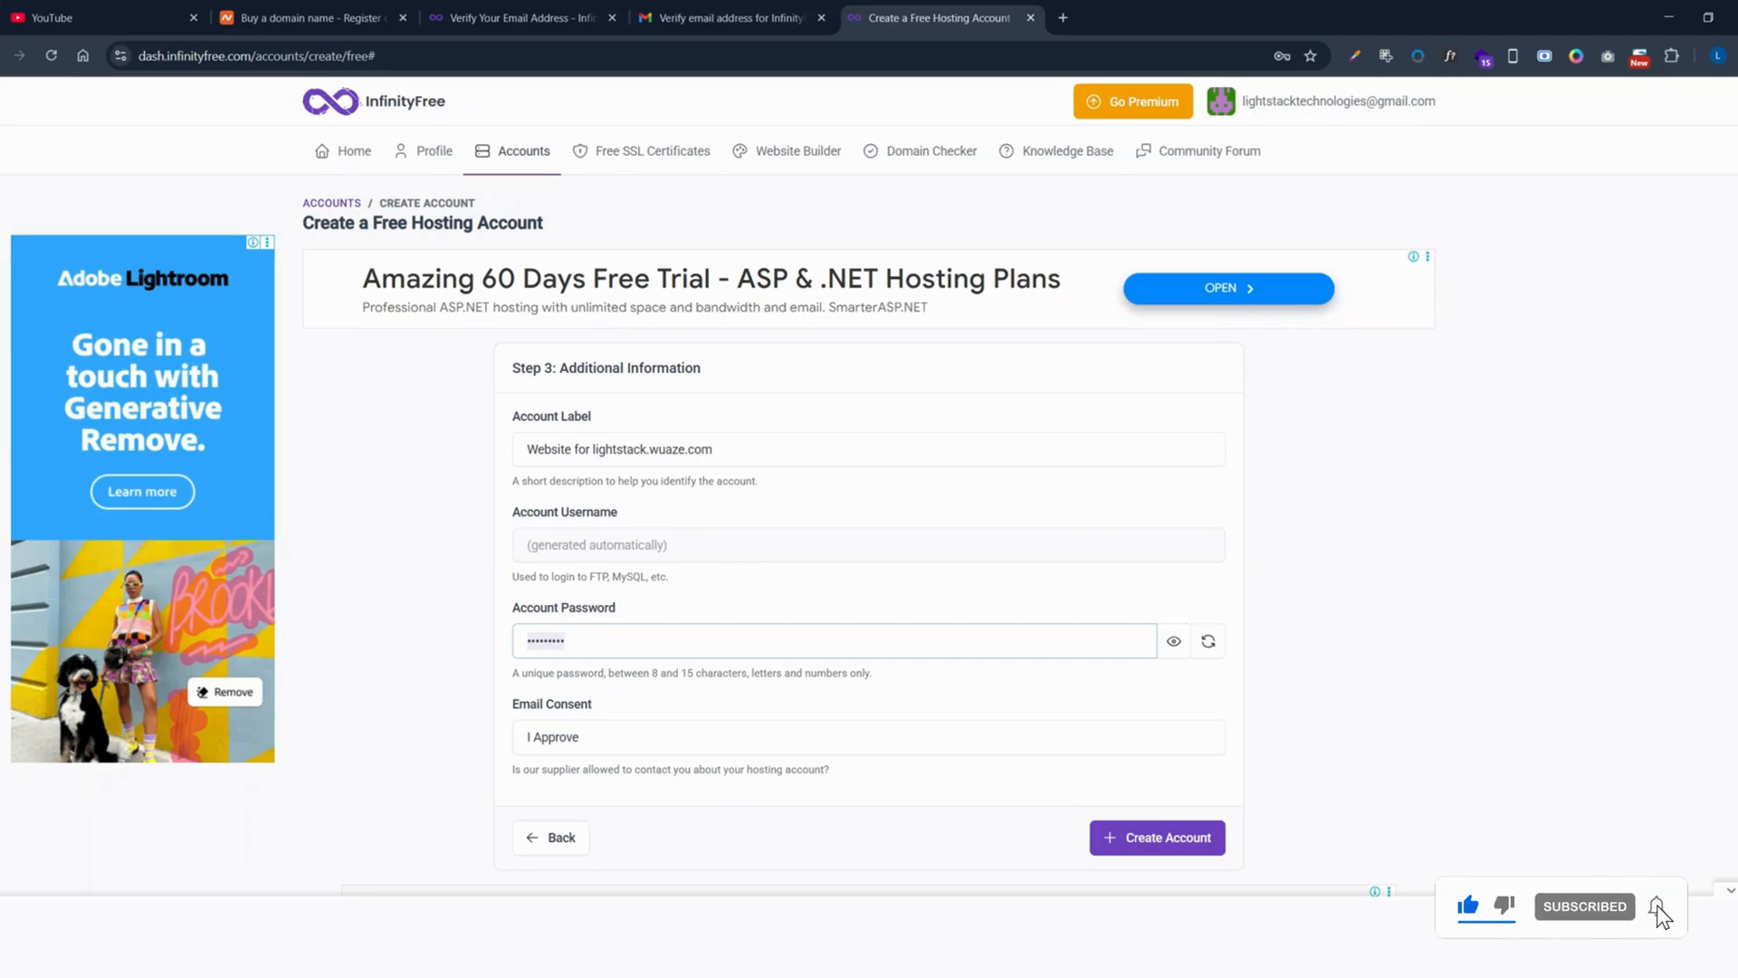
left_click(1133, 844)
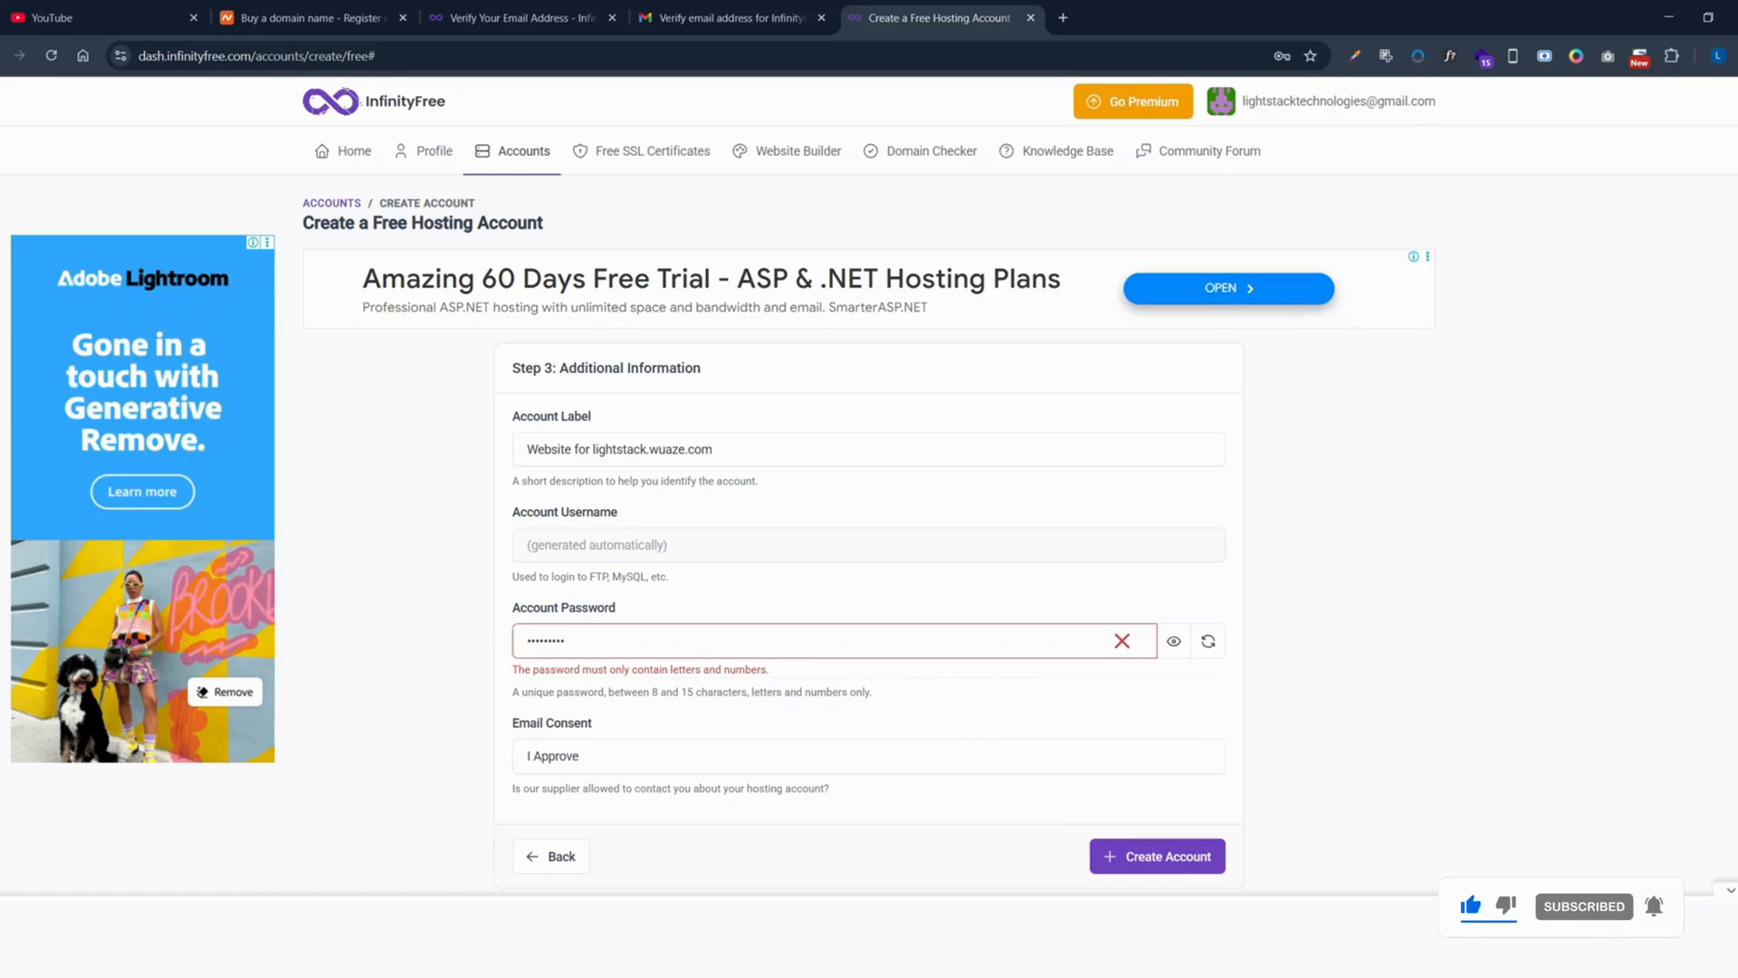
left_click(566, 640)
key("BackSpace")
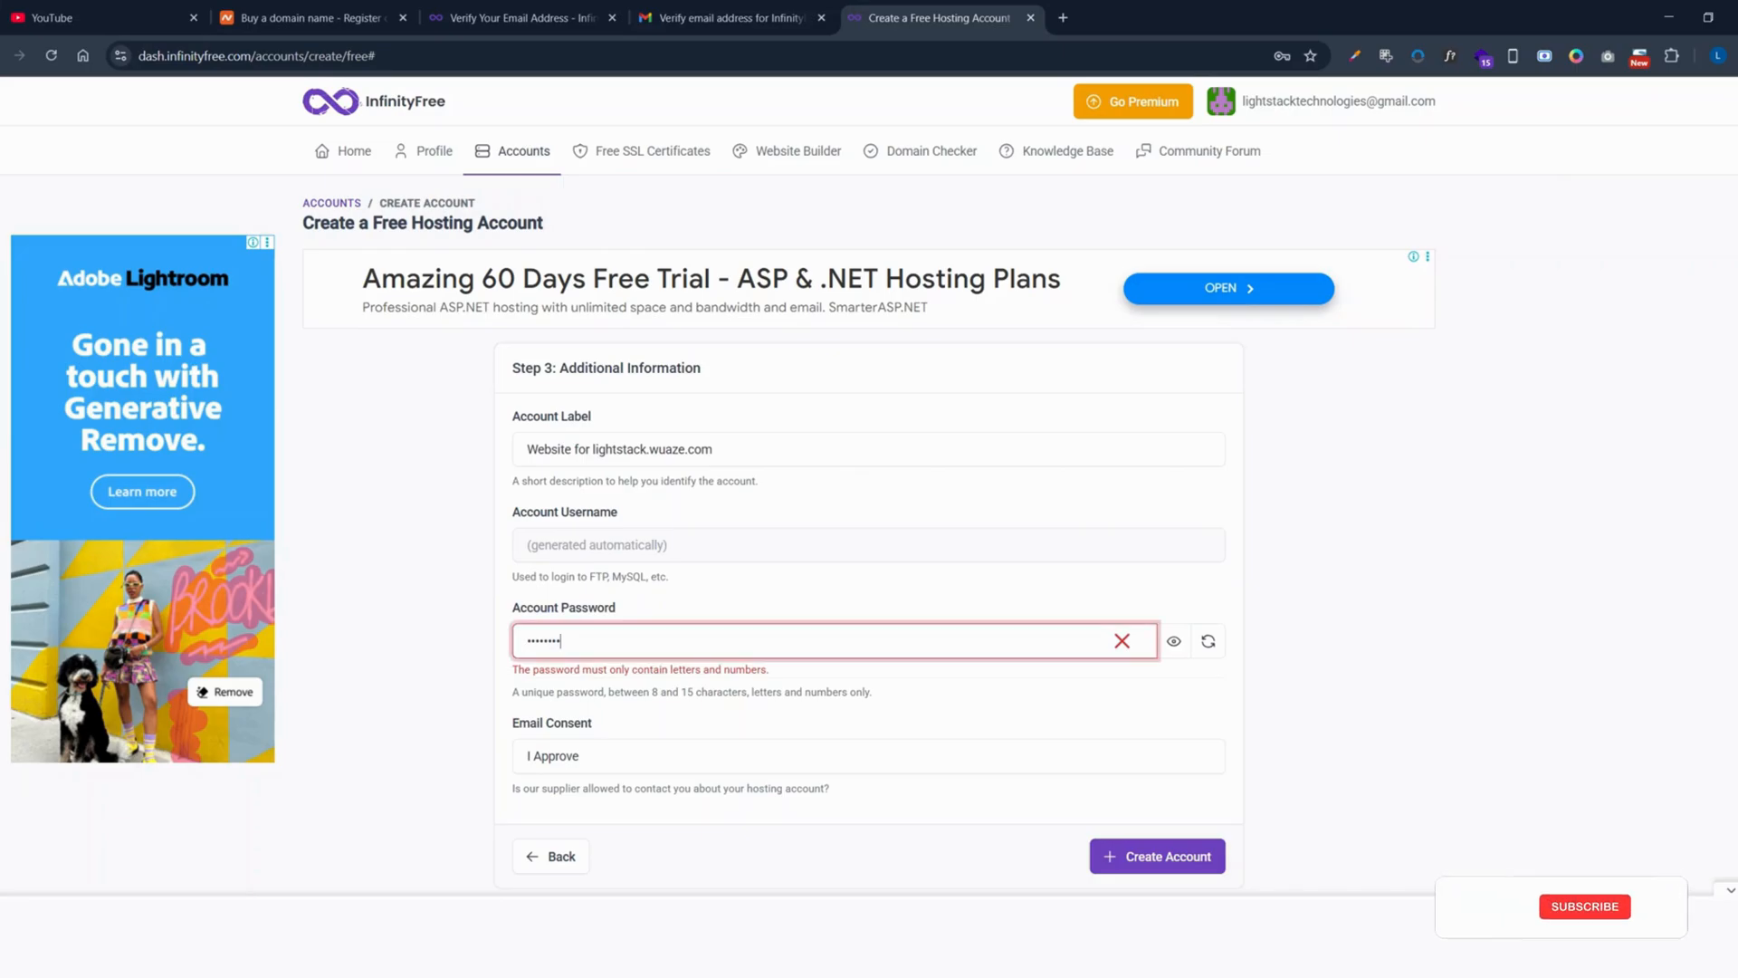
left_click(1094, 686)
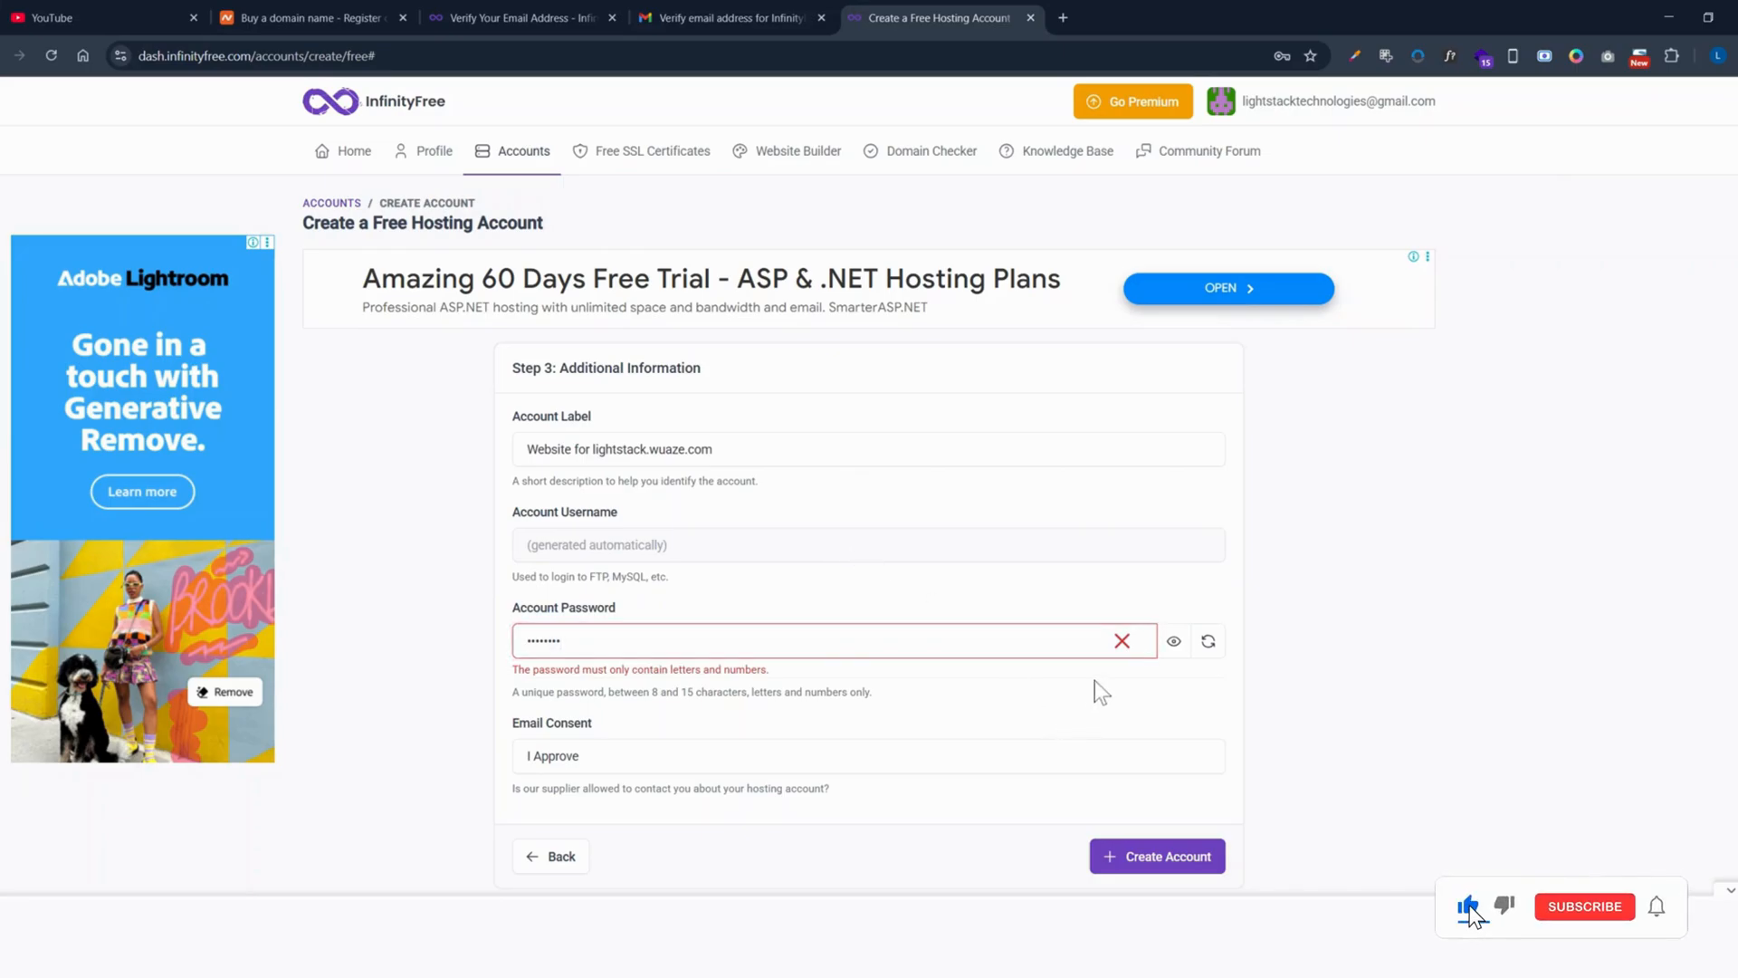
Step: Create the lightstack.wuaze.com account and open its domain management page in a new tab
left_click(1150, 851)
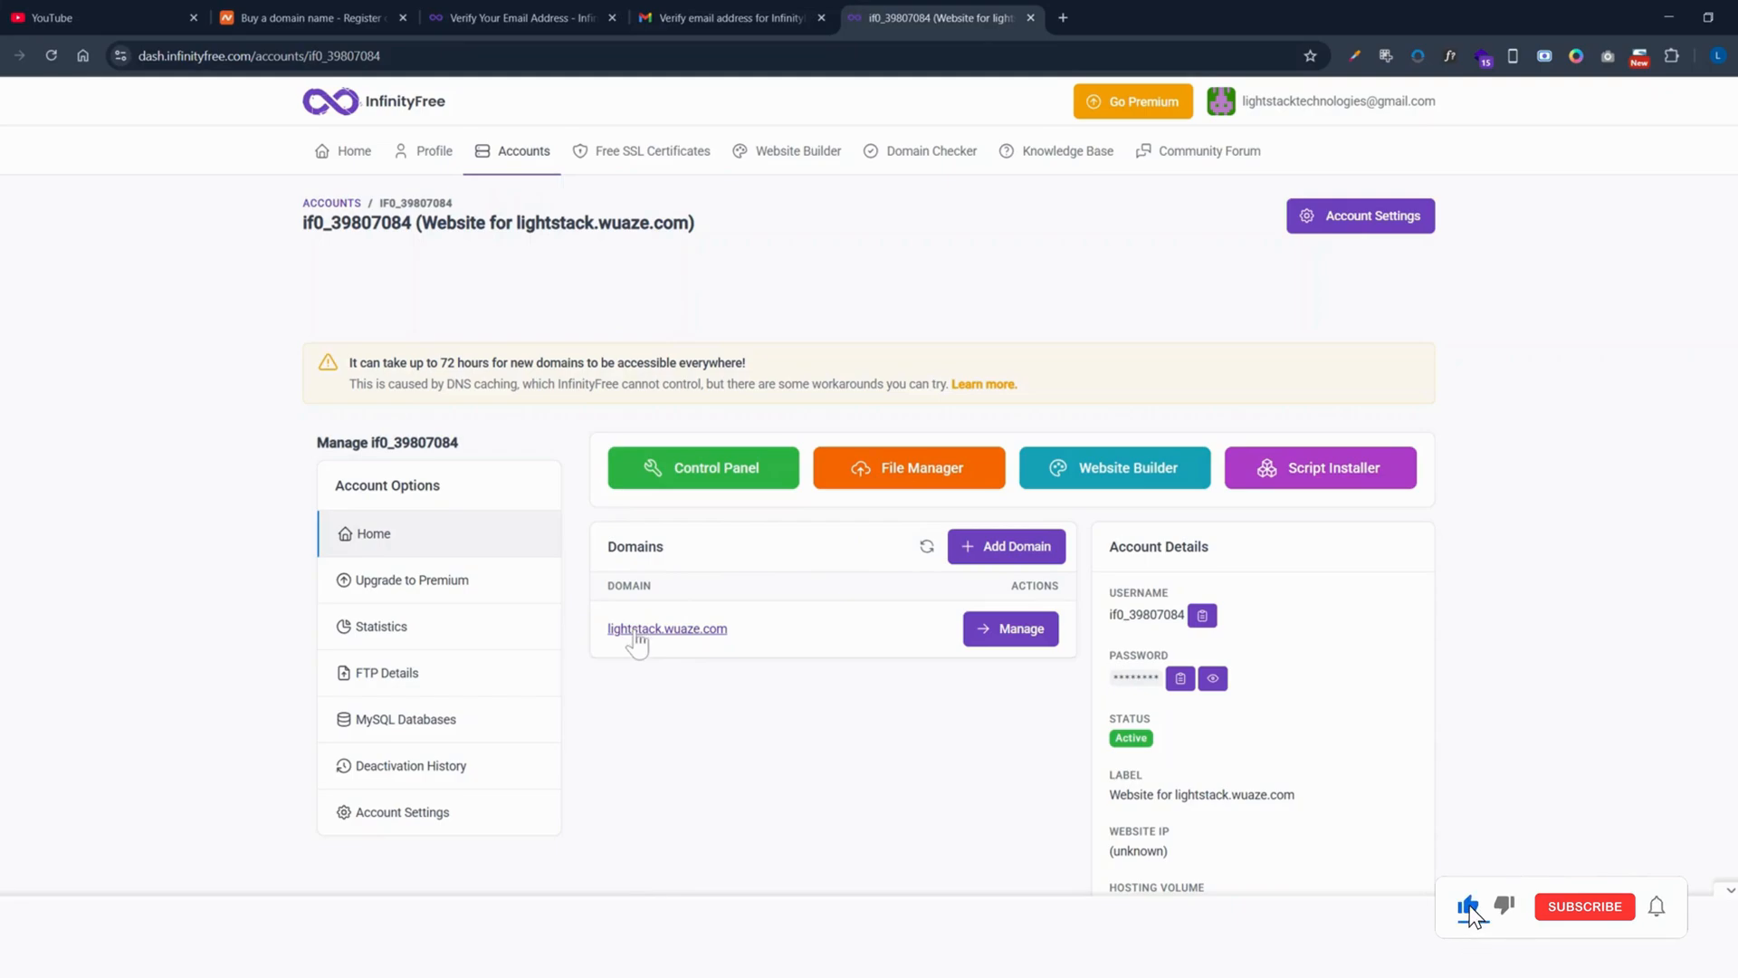
middle_click(704, 630)
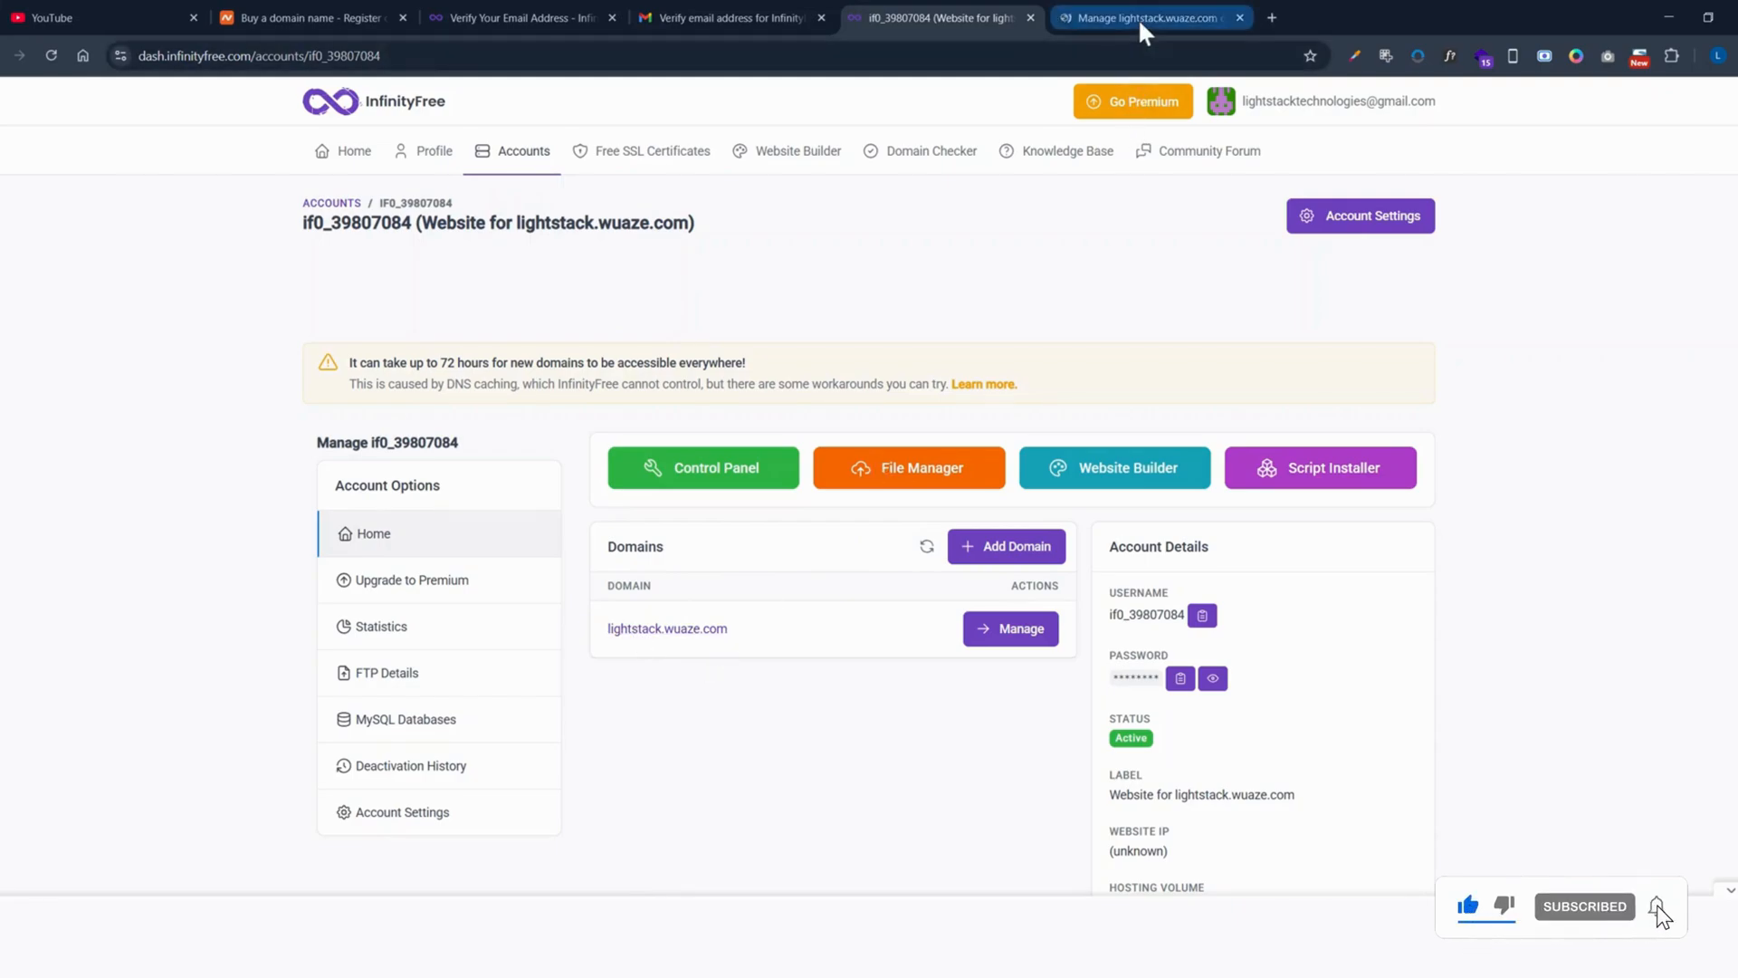
left_click(1138, 18)
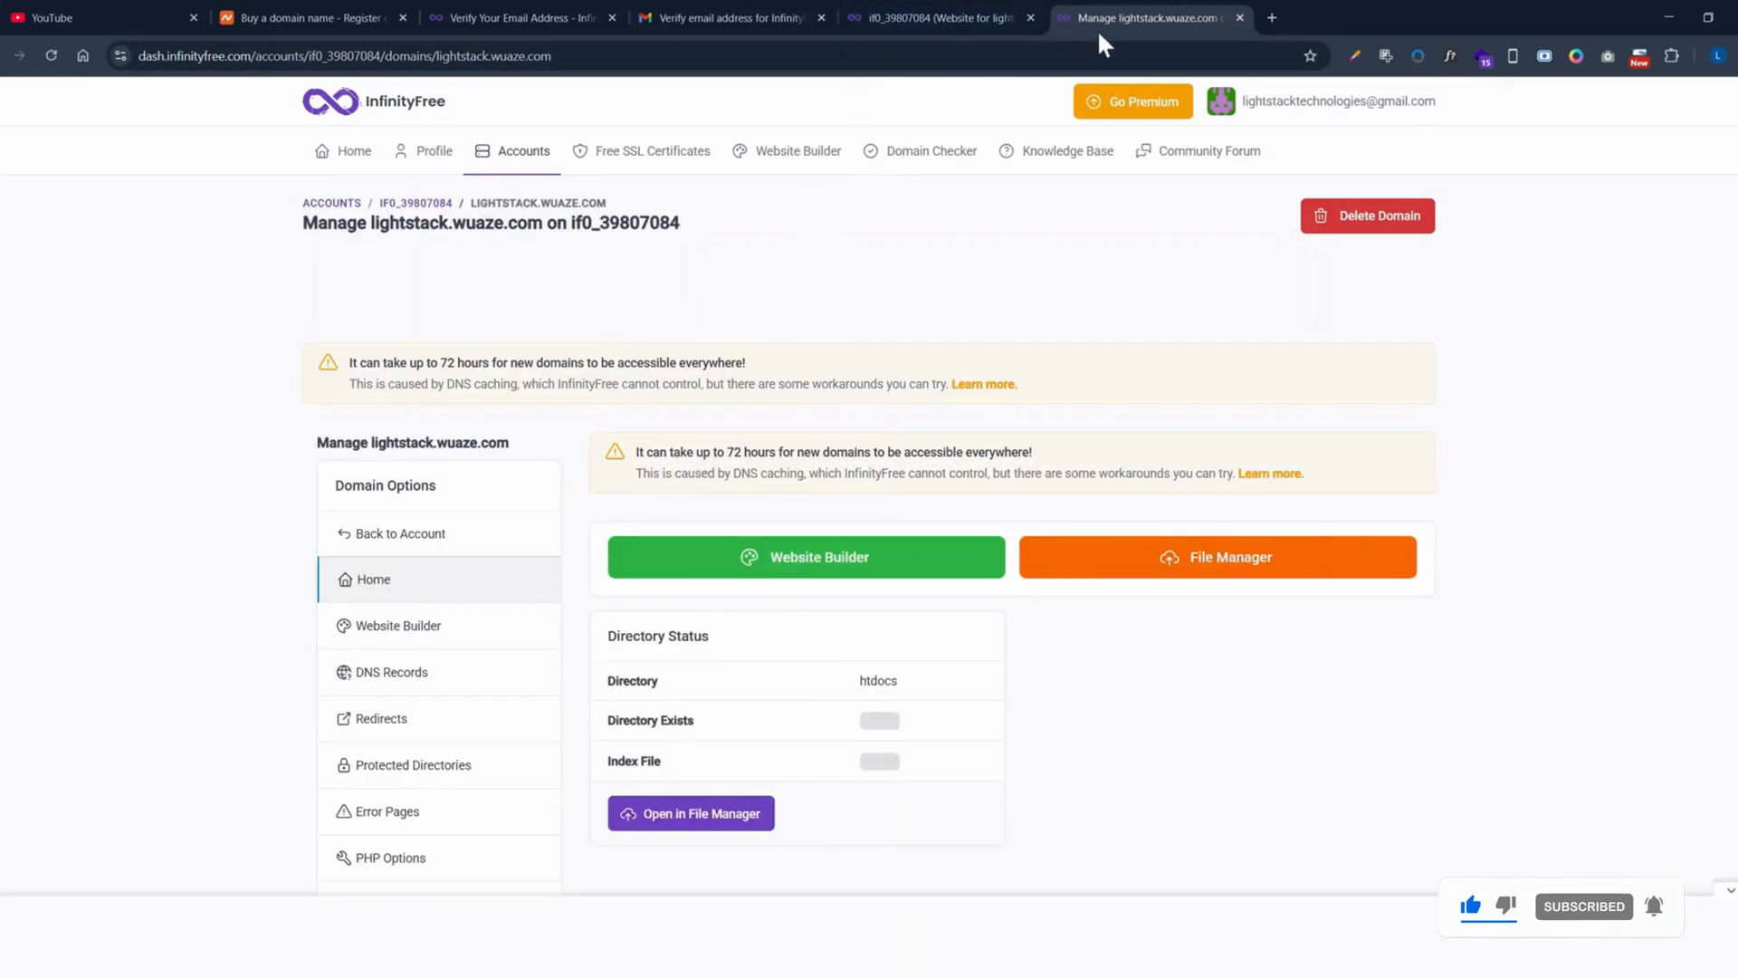
left_click(914, 18)
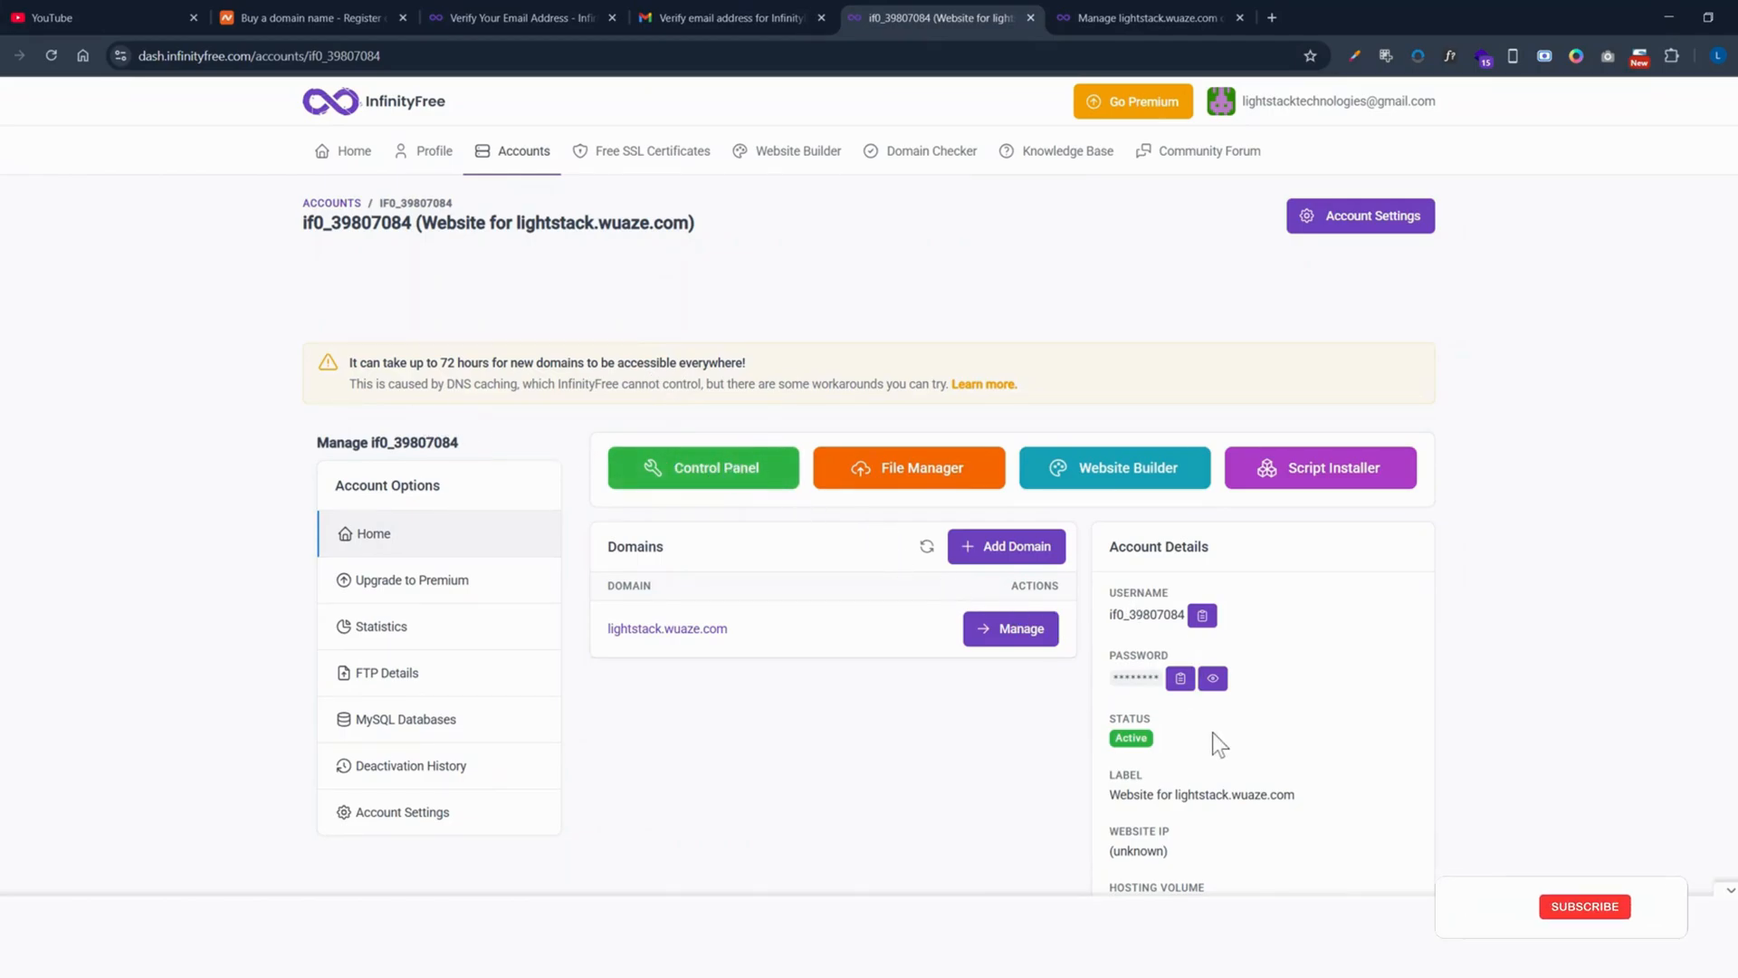
Step: Back on the hosting account overview, launch the Control Panel
scroll(1213, 732, "down", 2)
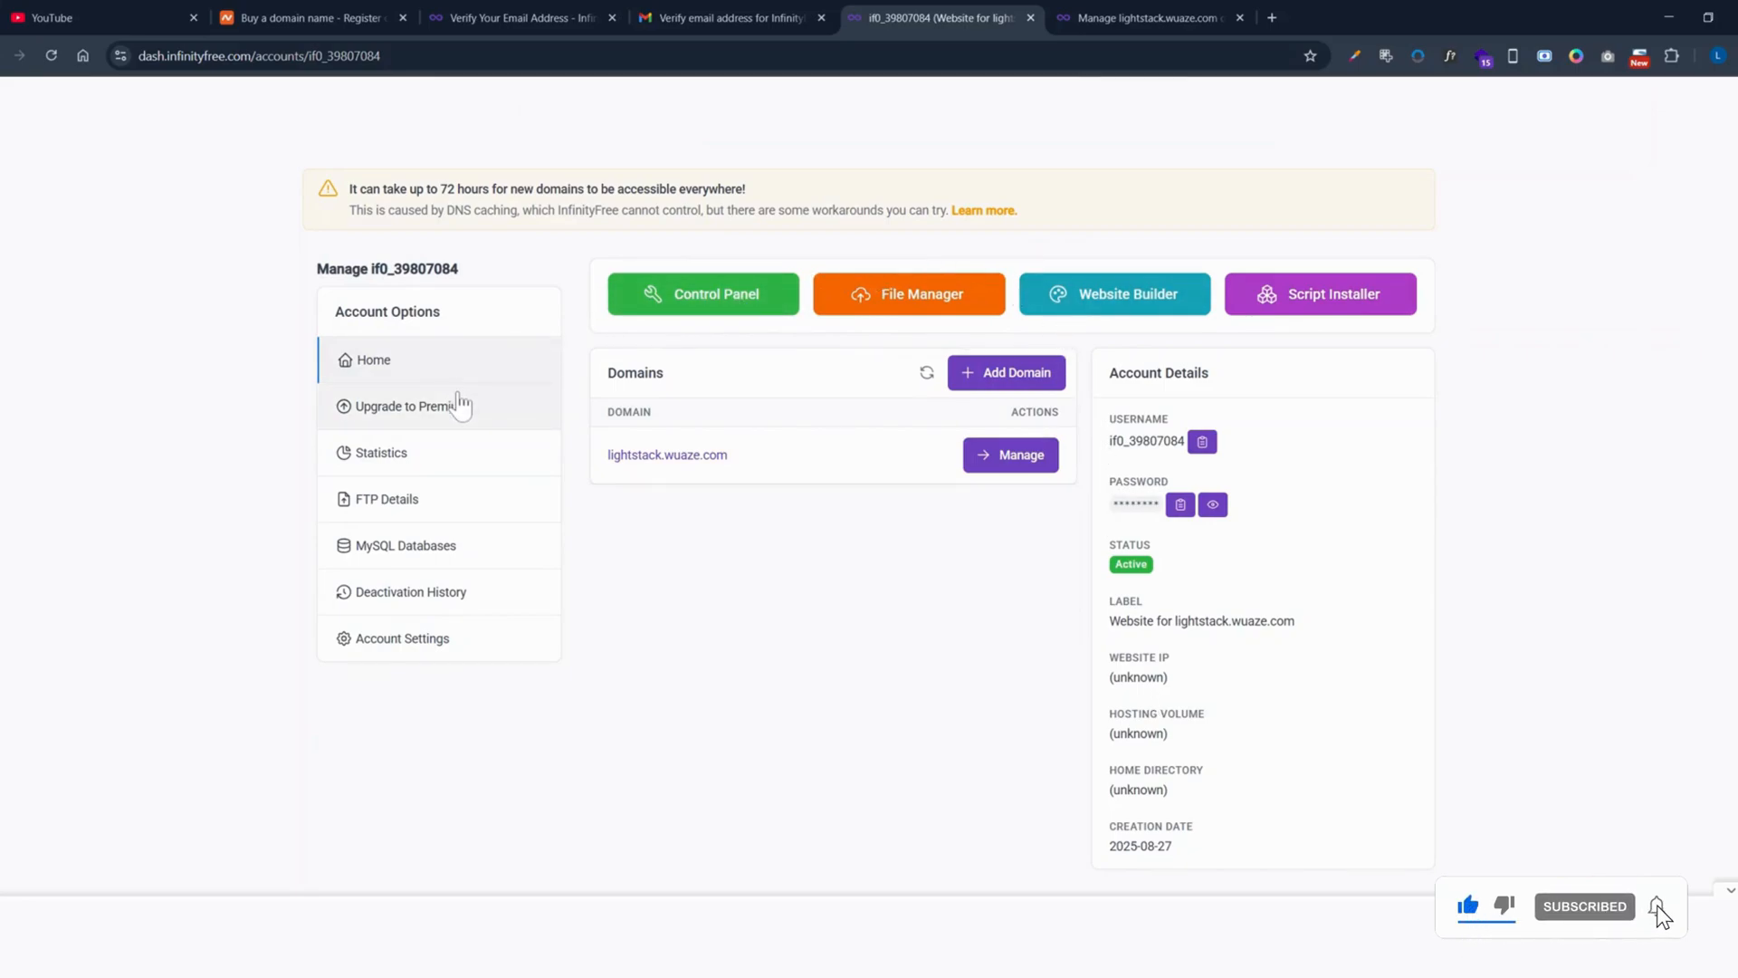
scroll(470, 408, "up", 2)
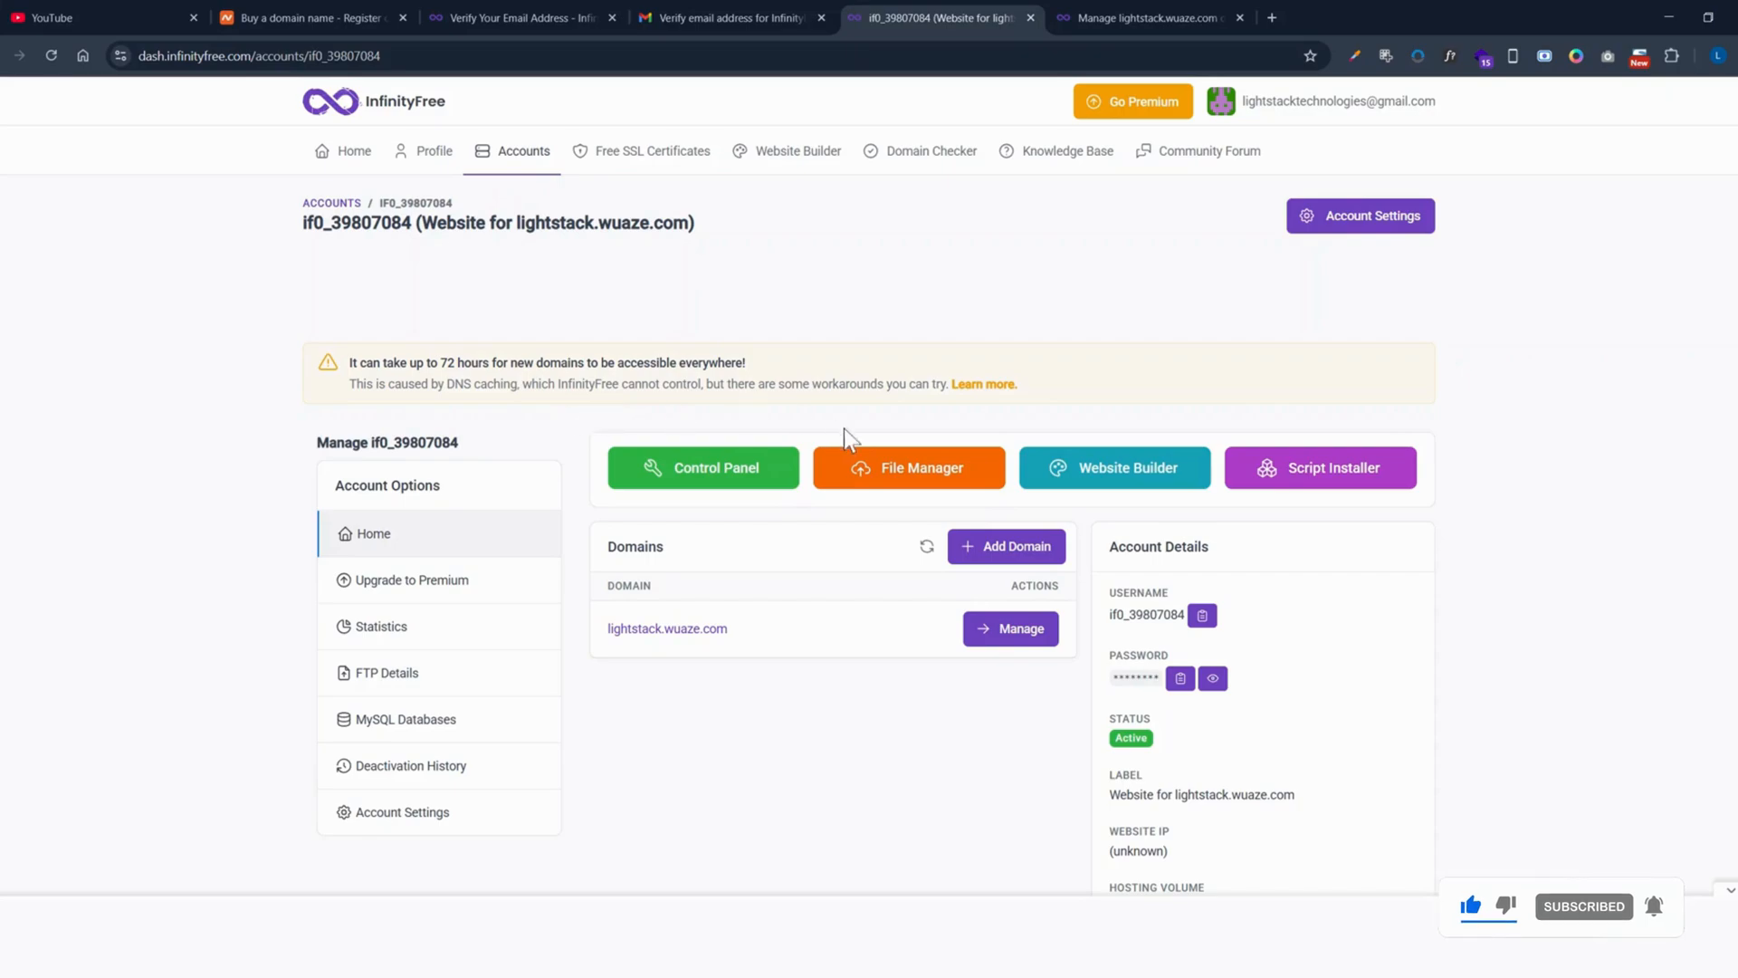
left_click(703, 478)
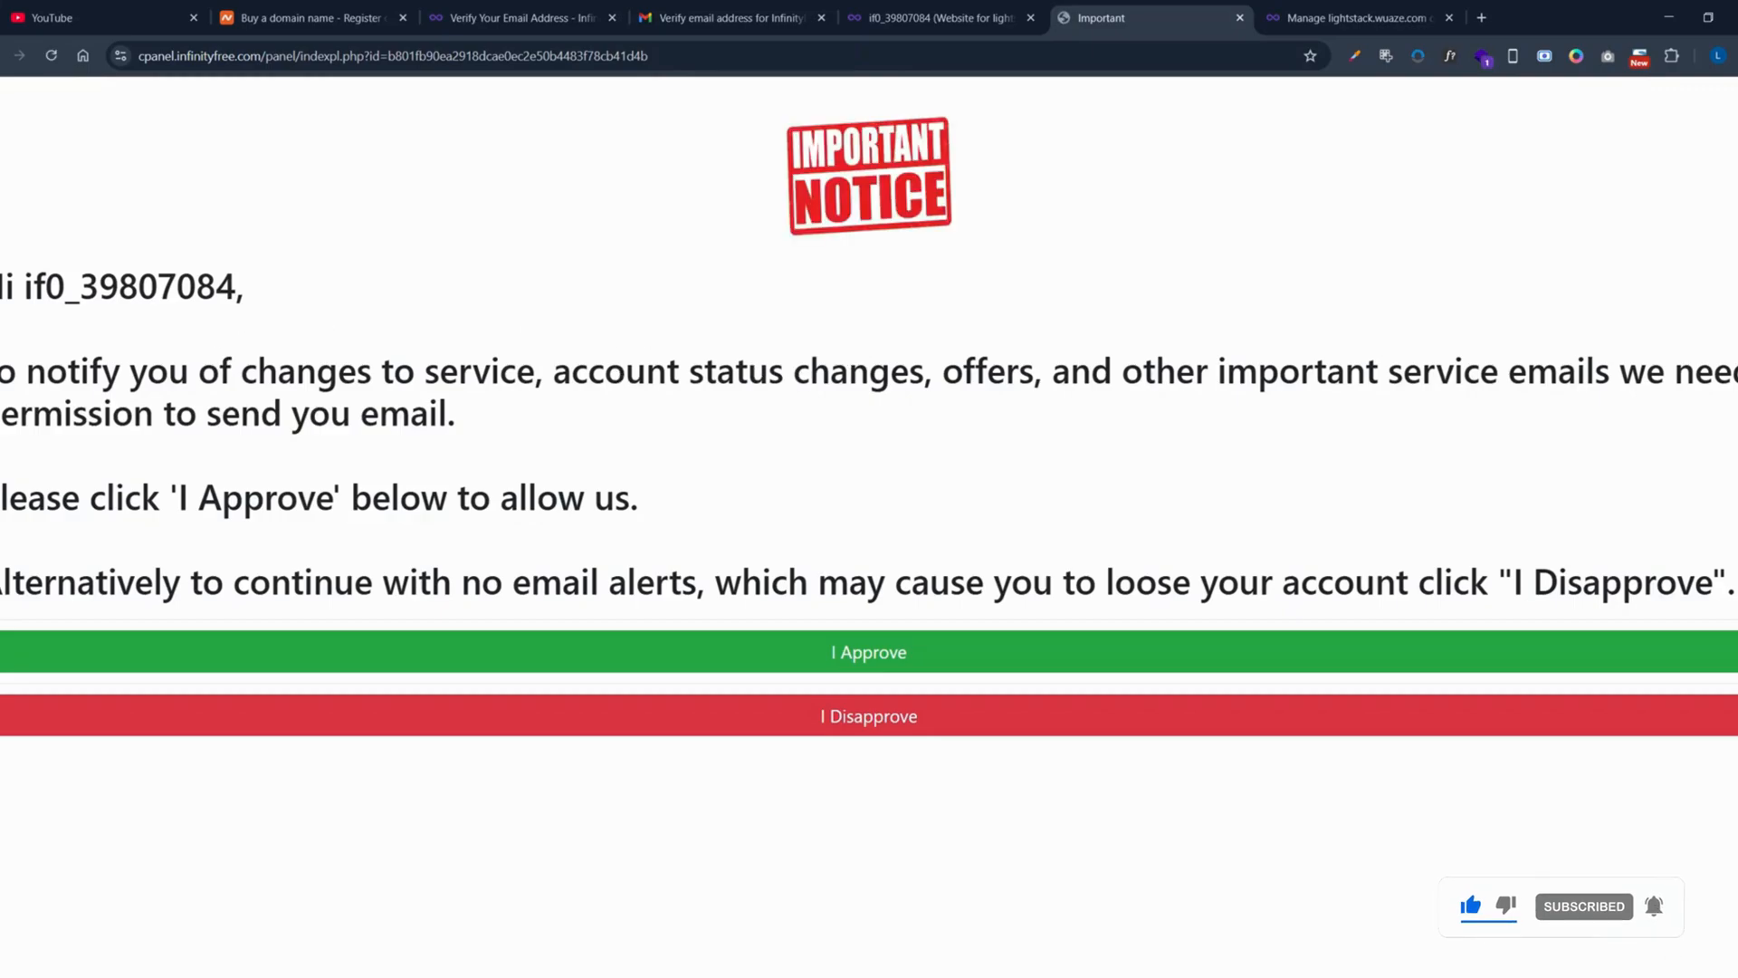
Step: Approve service e-mails so VistaPanel loads, look over its sections, then return to the InfinityFree tab
left_click(768, 663)
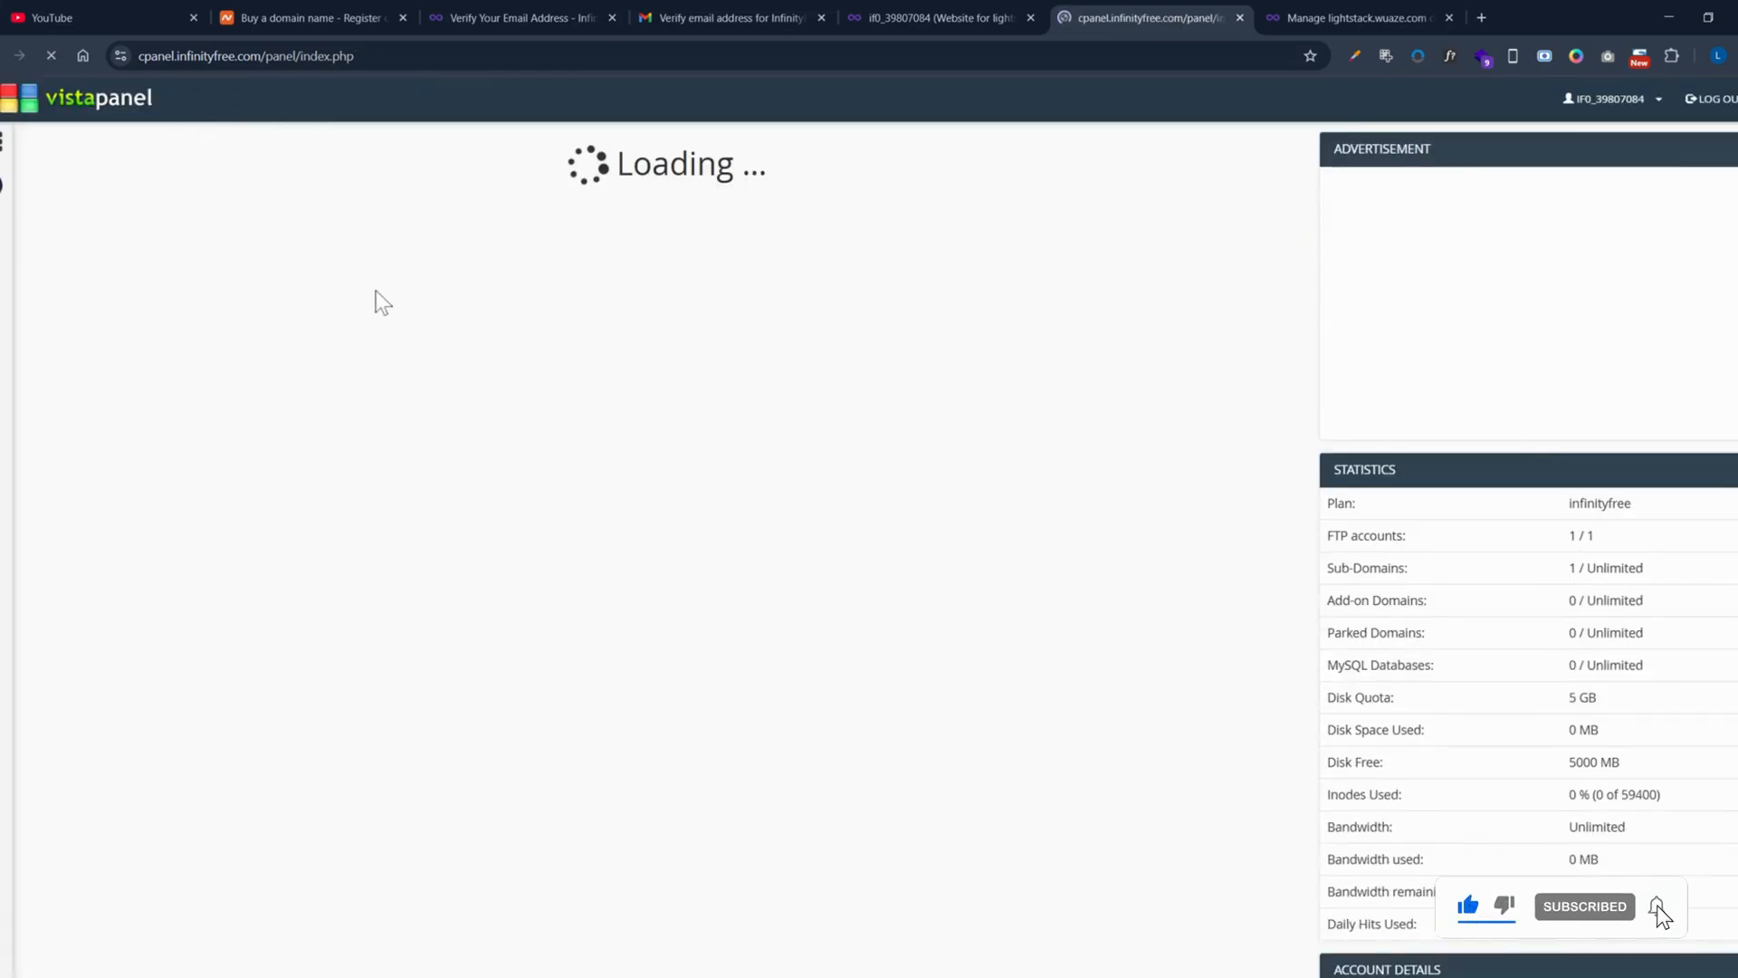
scroll(288, 510, "down", 4)
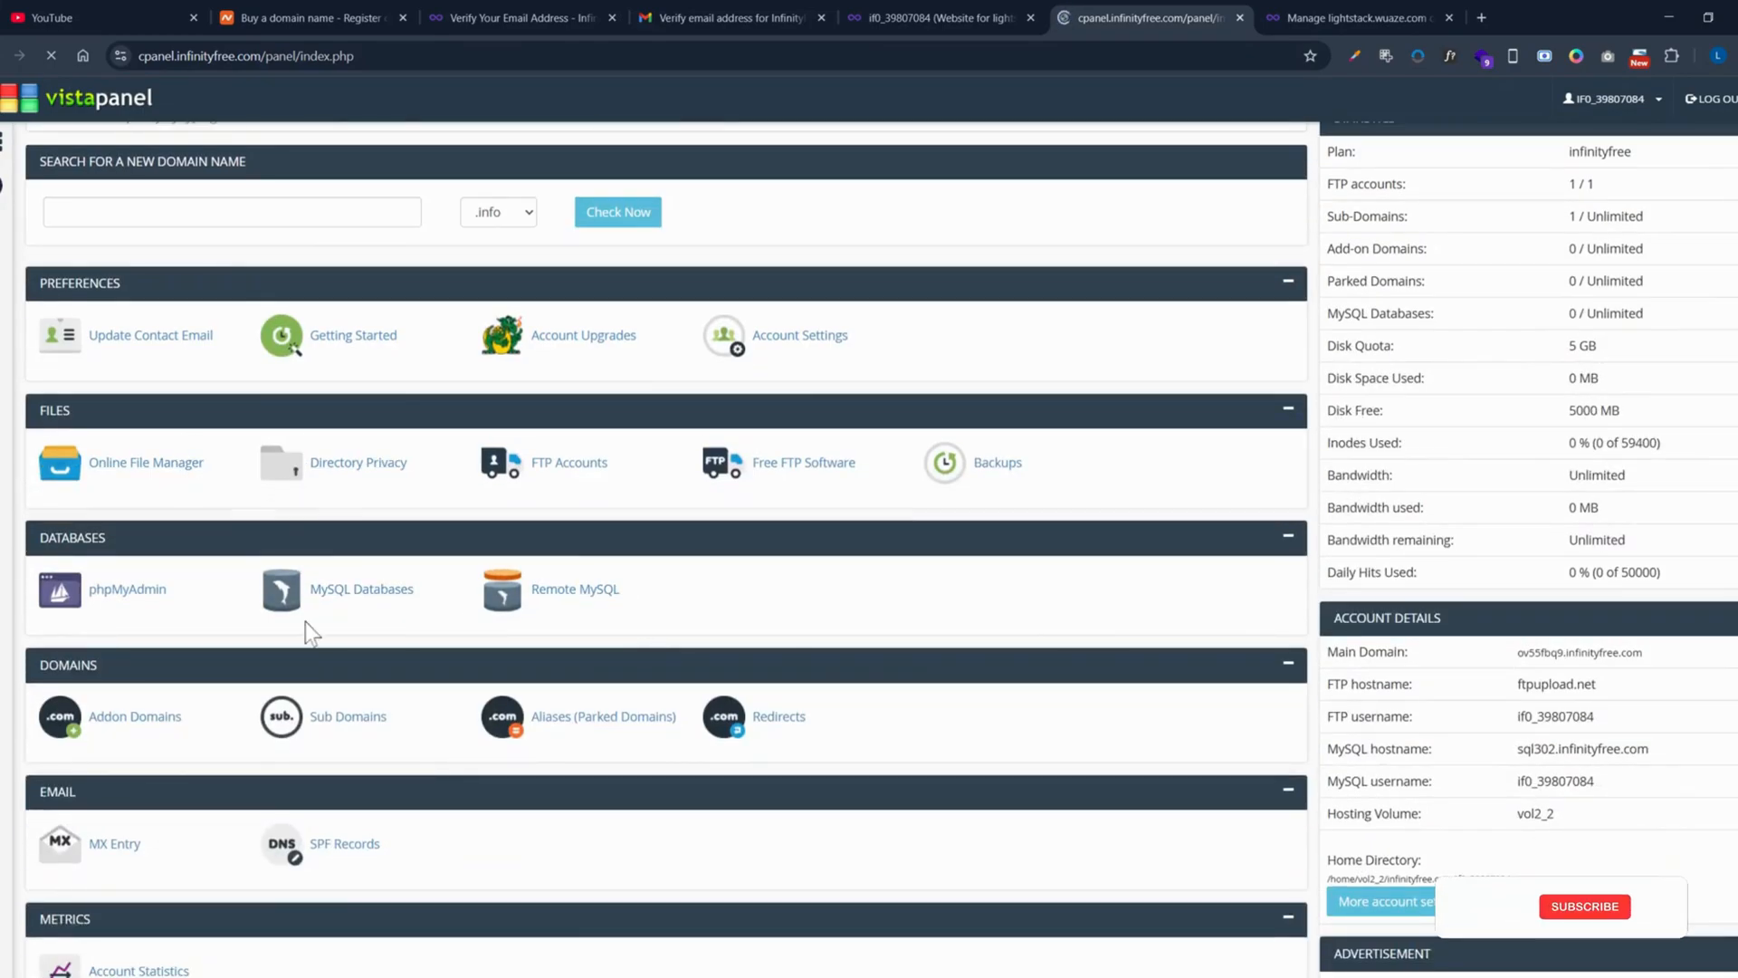
scroll(303, 631, "down", 7)
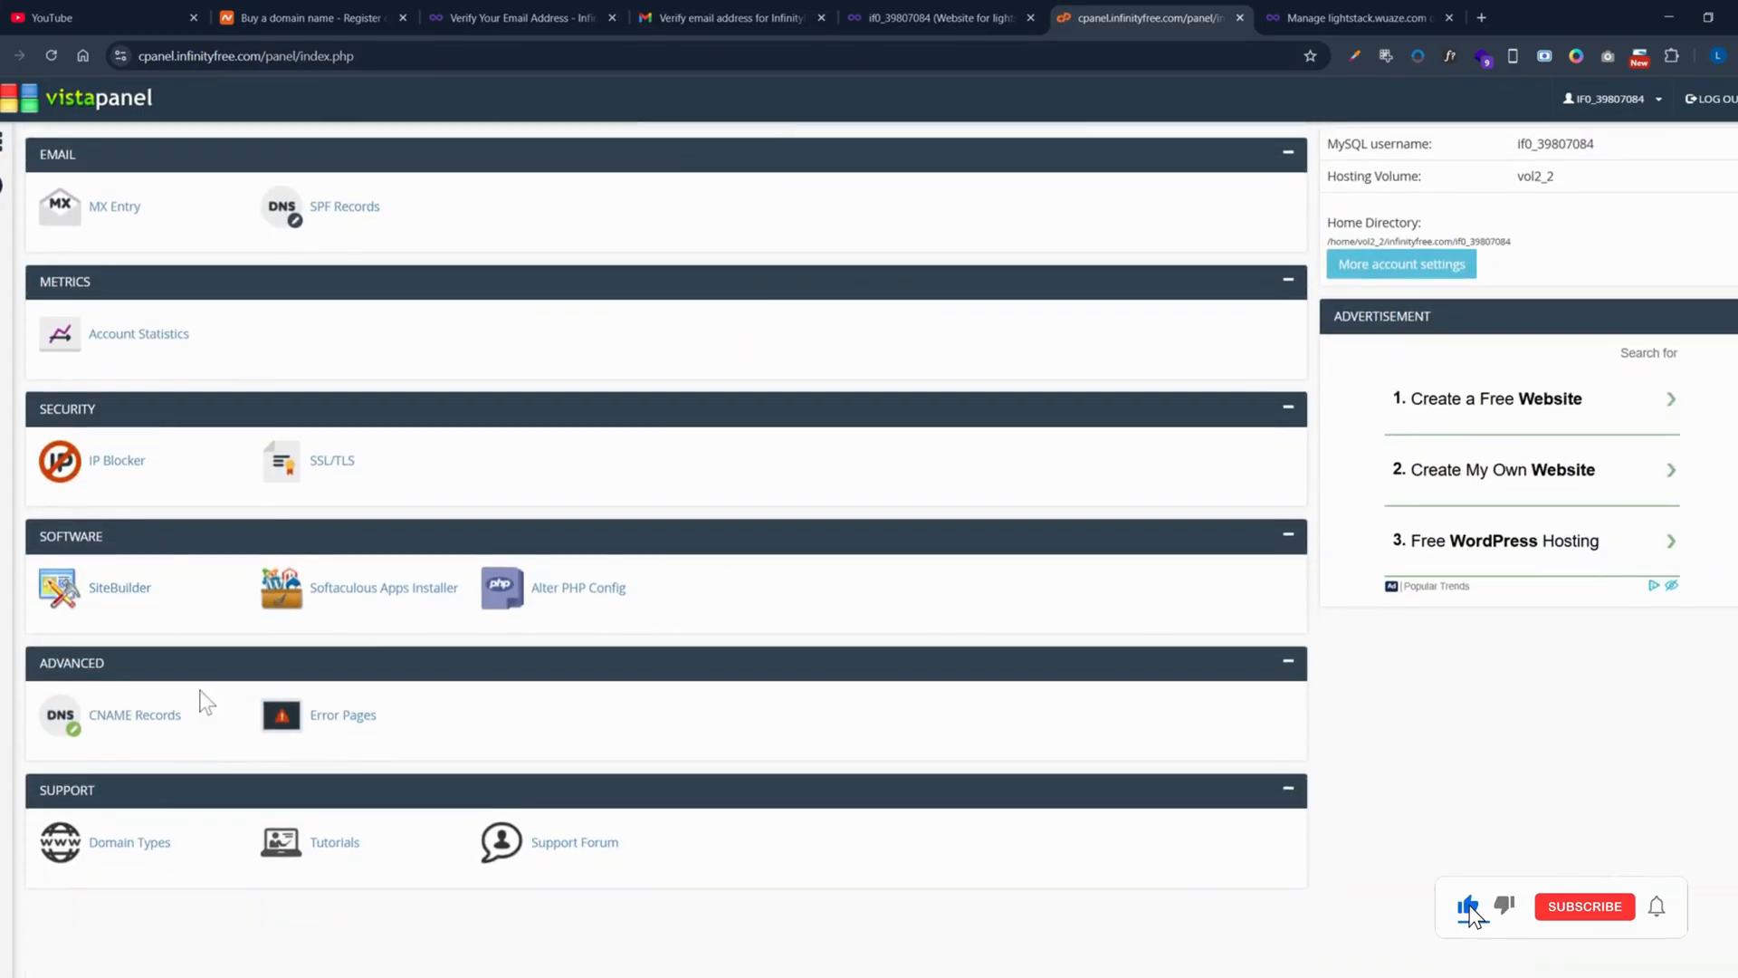
scroll(209, 706, "up", 10)
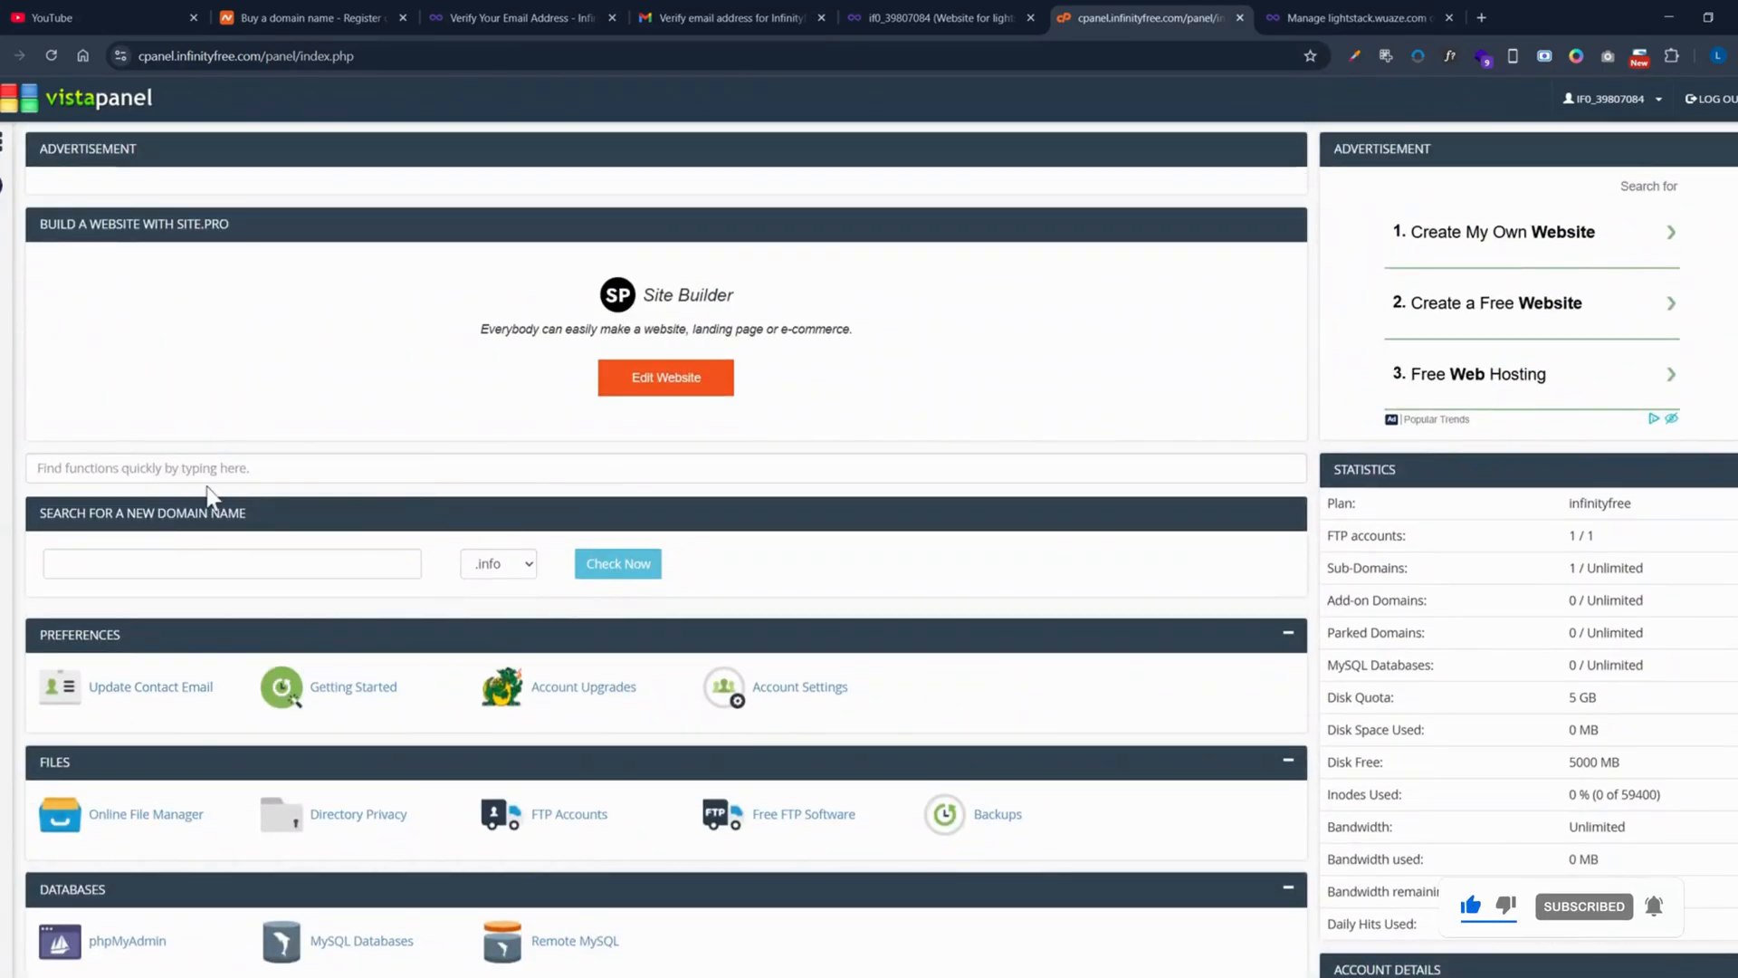
scroll(208, 720, "down", 10)
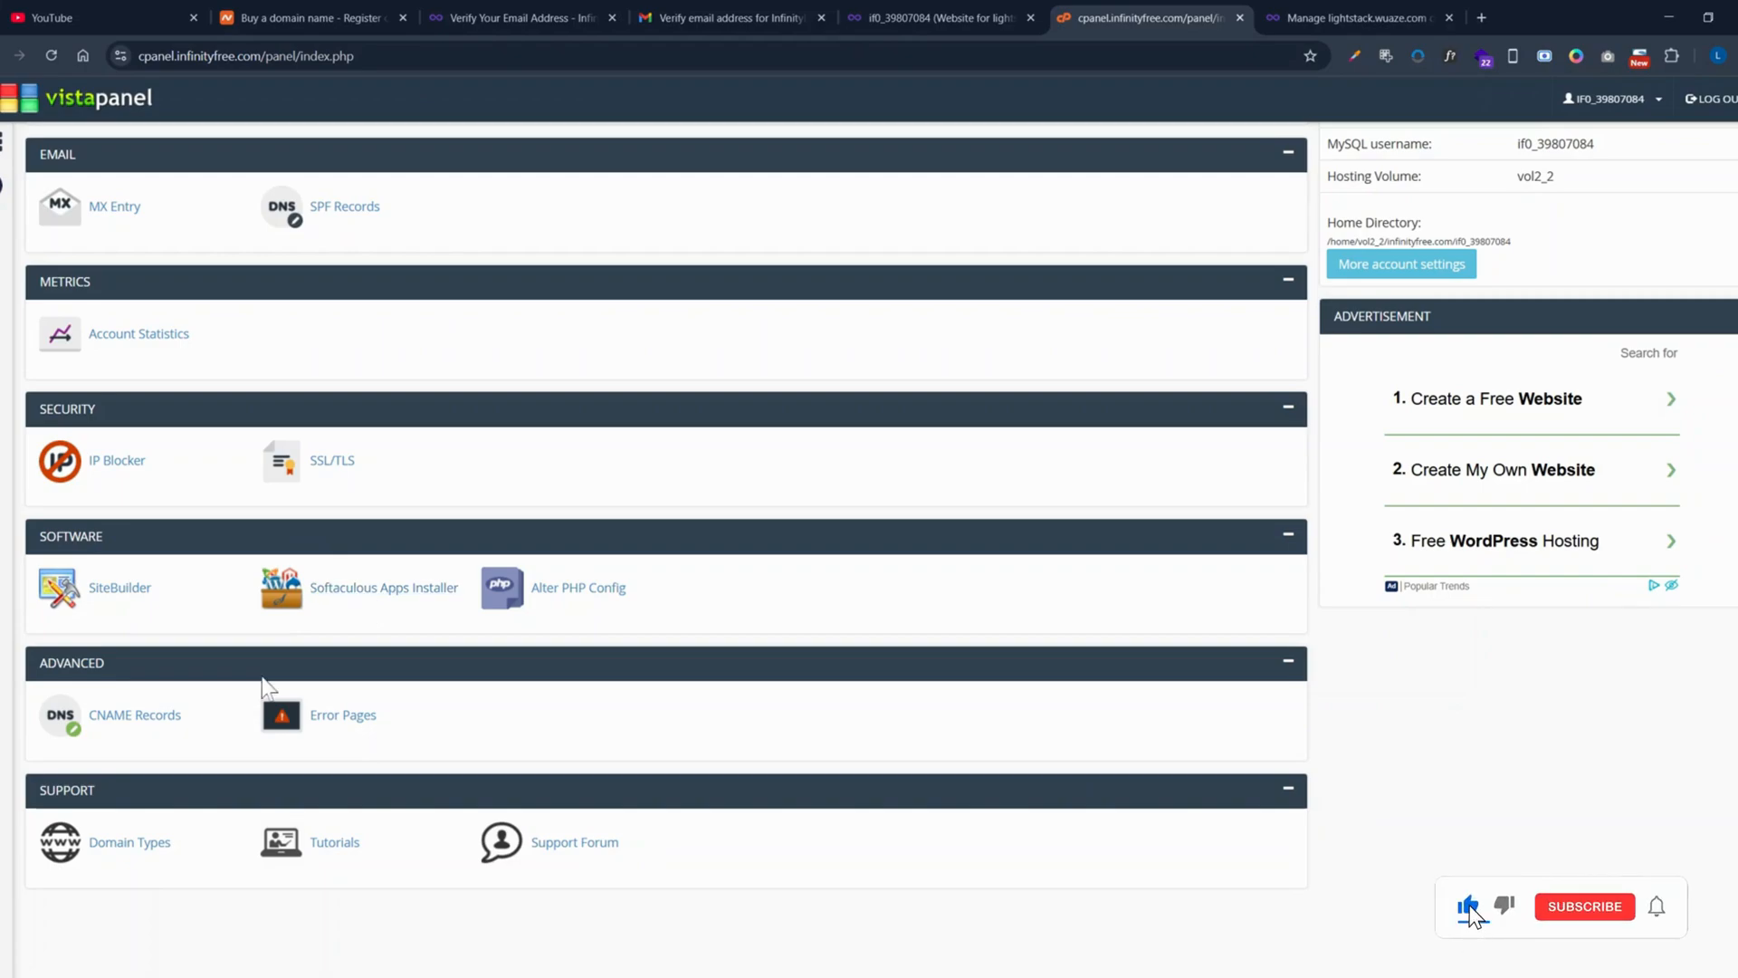
left_click(951, 17)
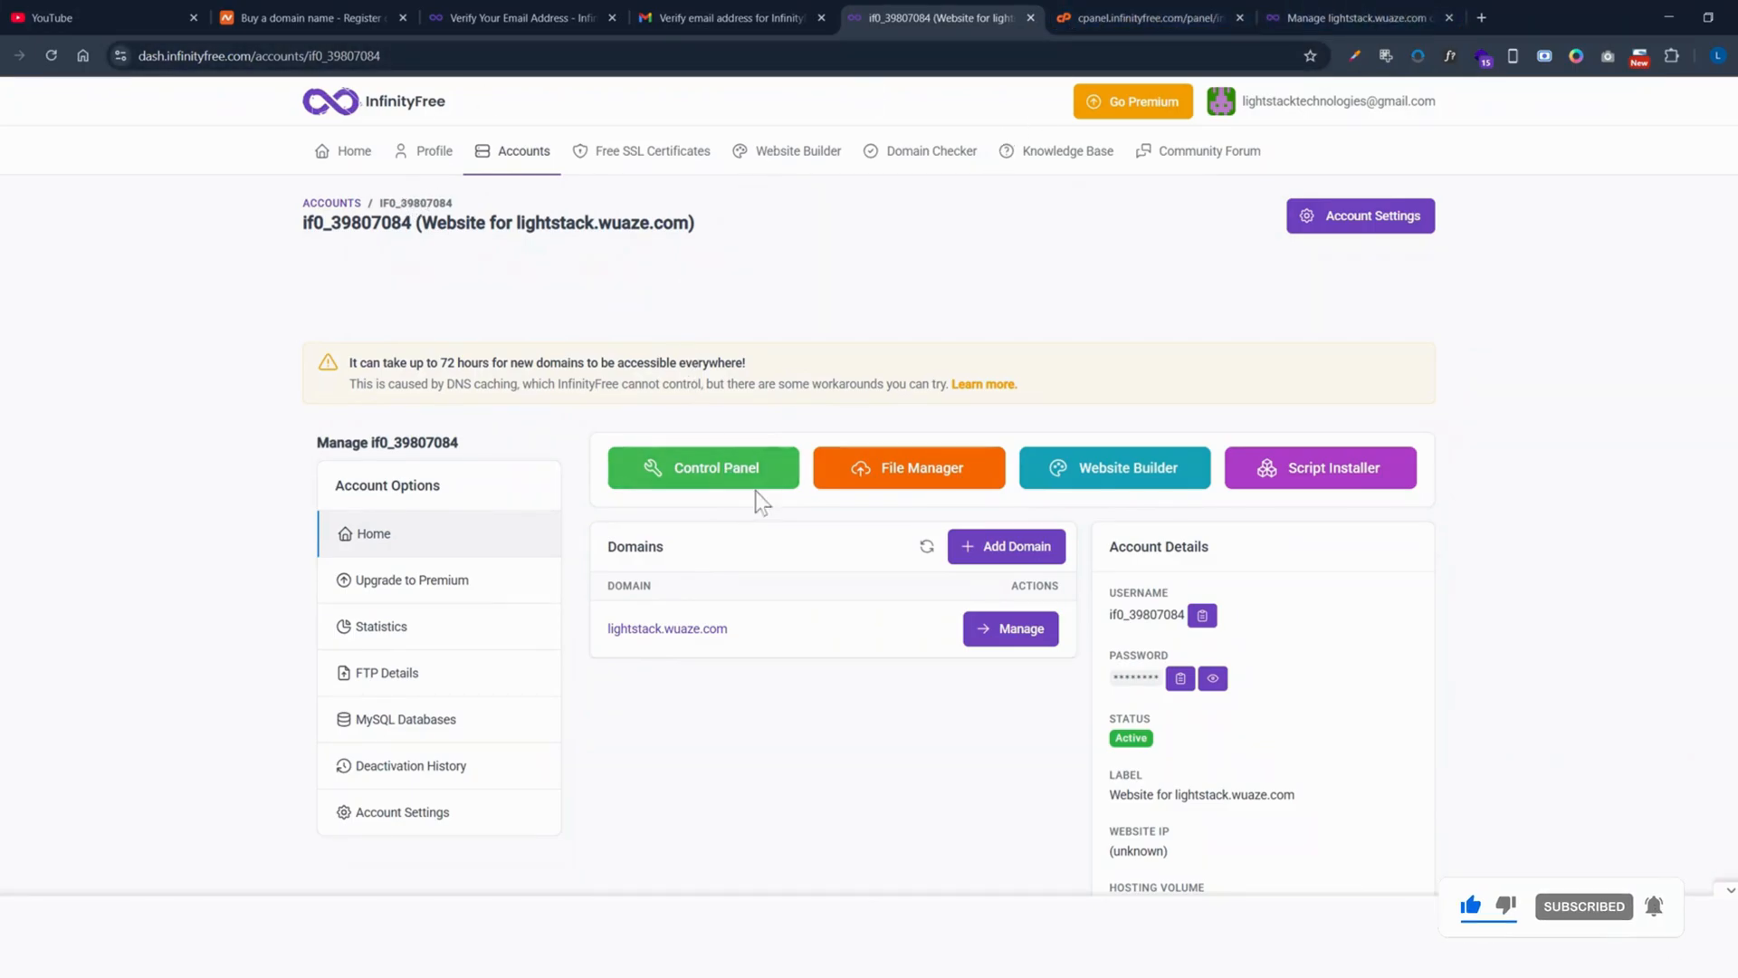
Step: Close the Google vignette ad over VistaPanel, then scroll to its statistics showing the 5 GB disk quota
left_click(1173, 9)
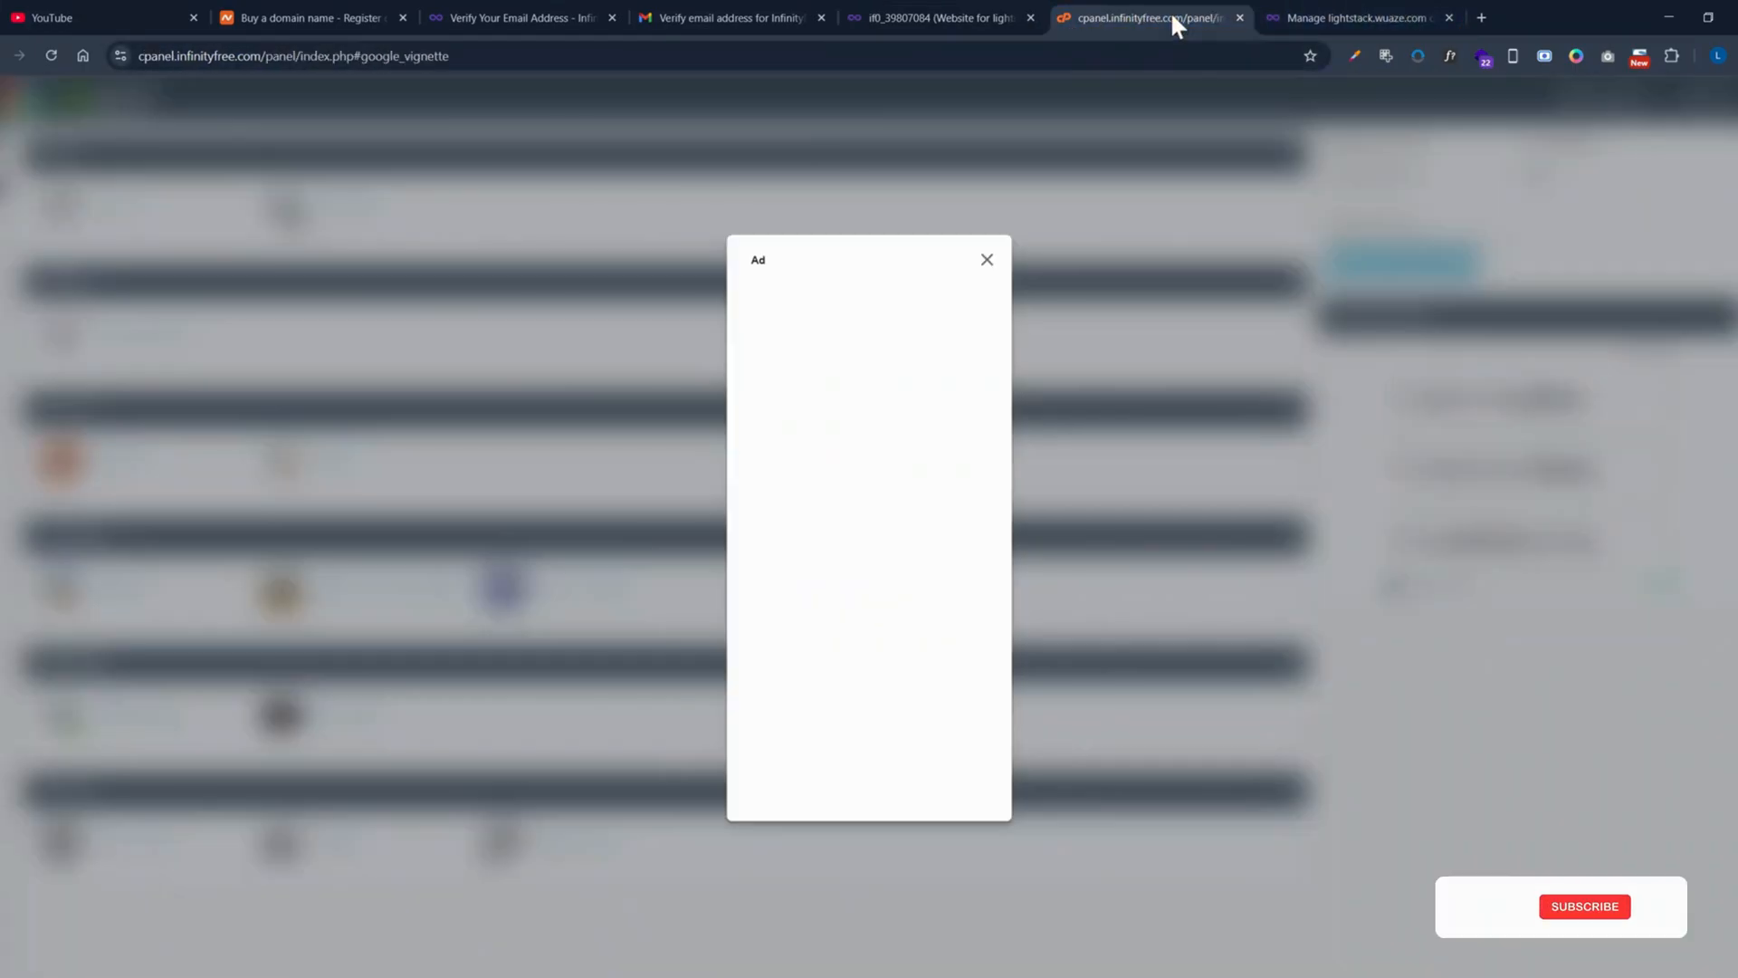
left_click(987, 260)
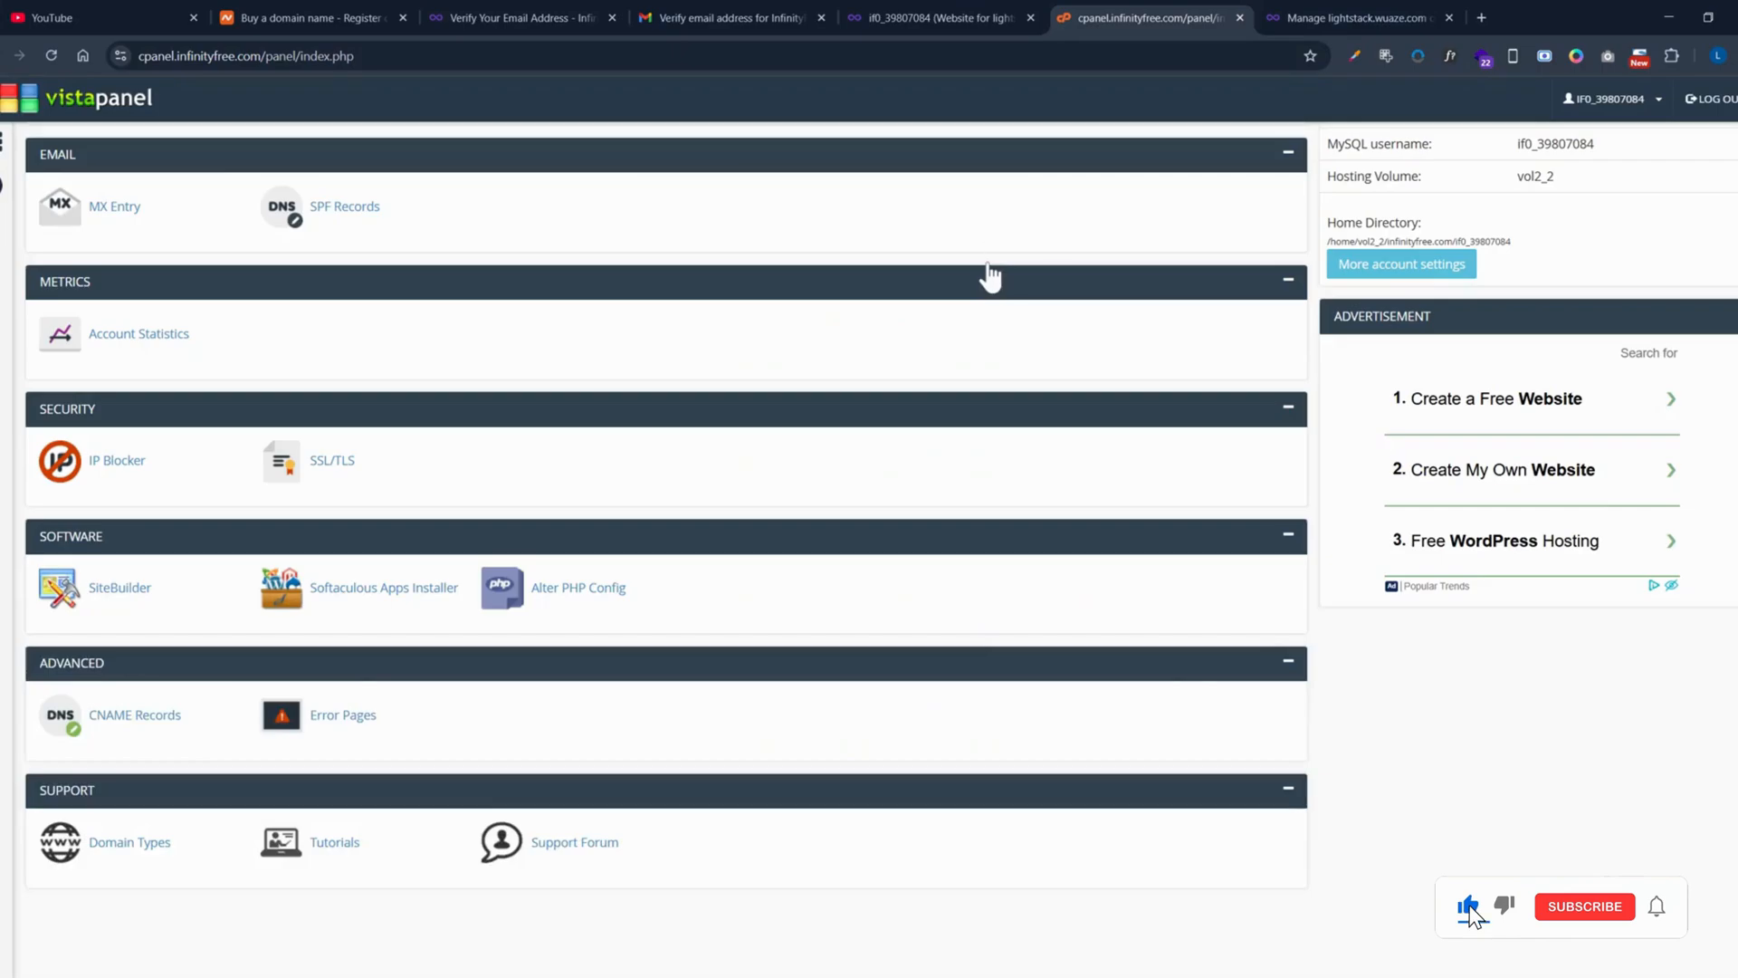
left_click(960, 16)
left_click(1123, 18)
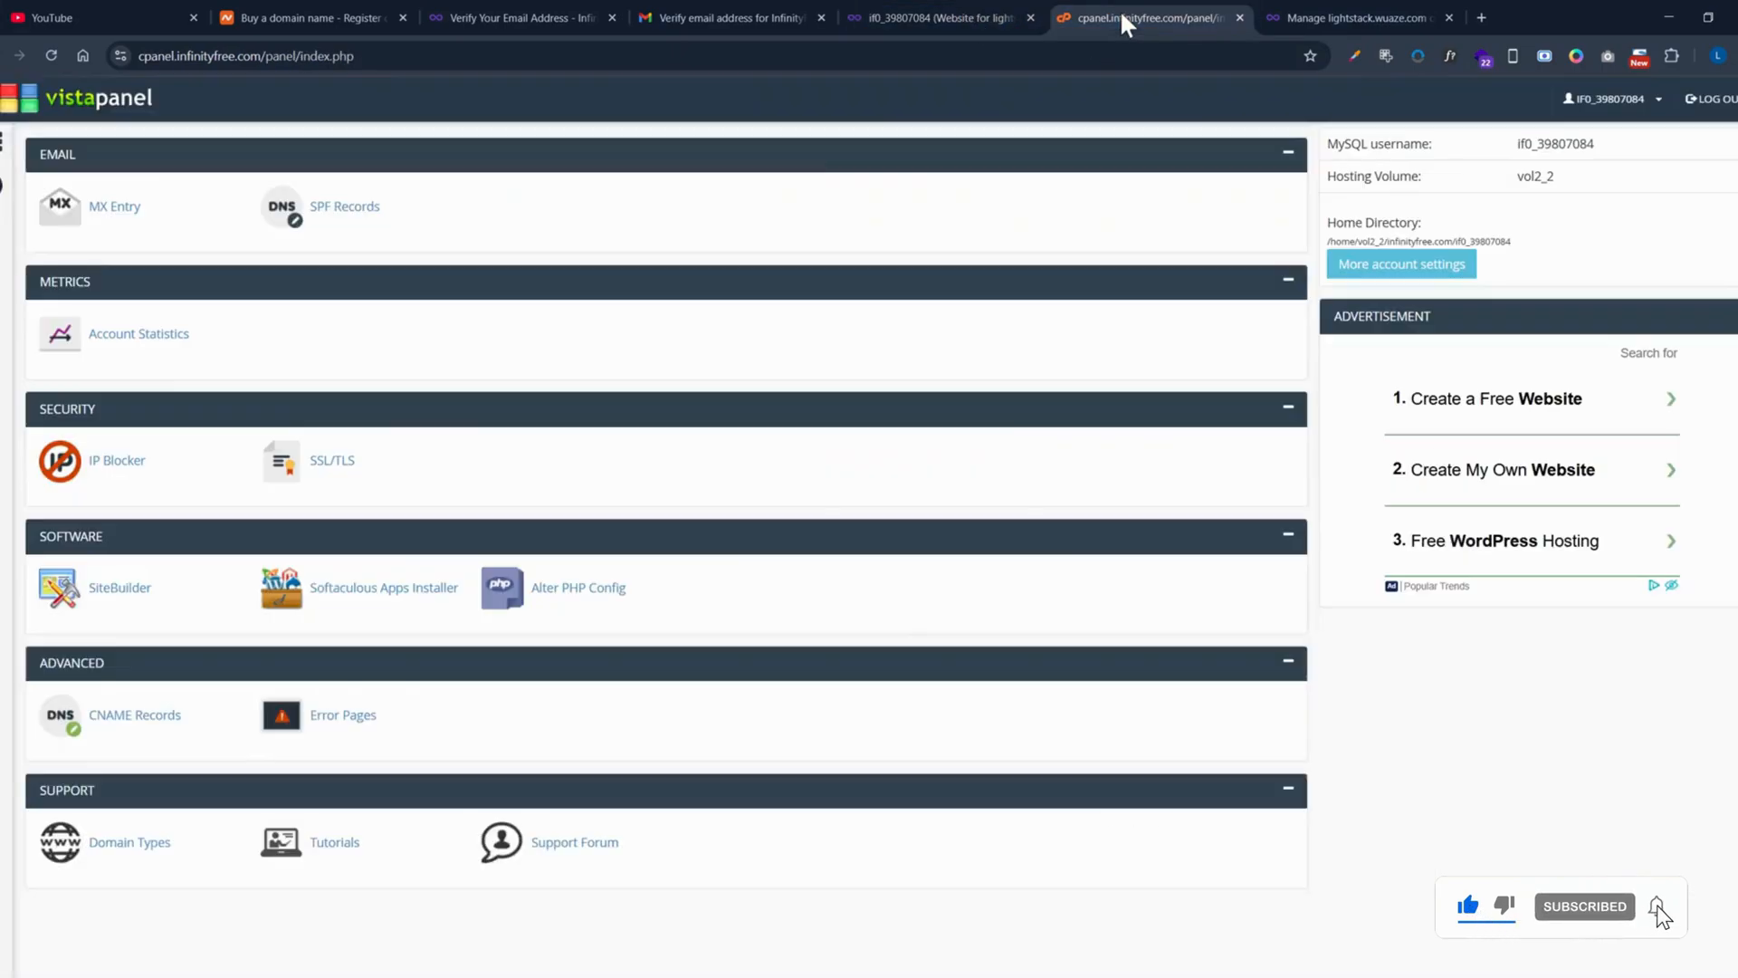
scroll(893, 143, "up", 10)
left_click(938, 14)
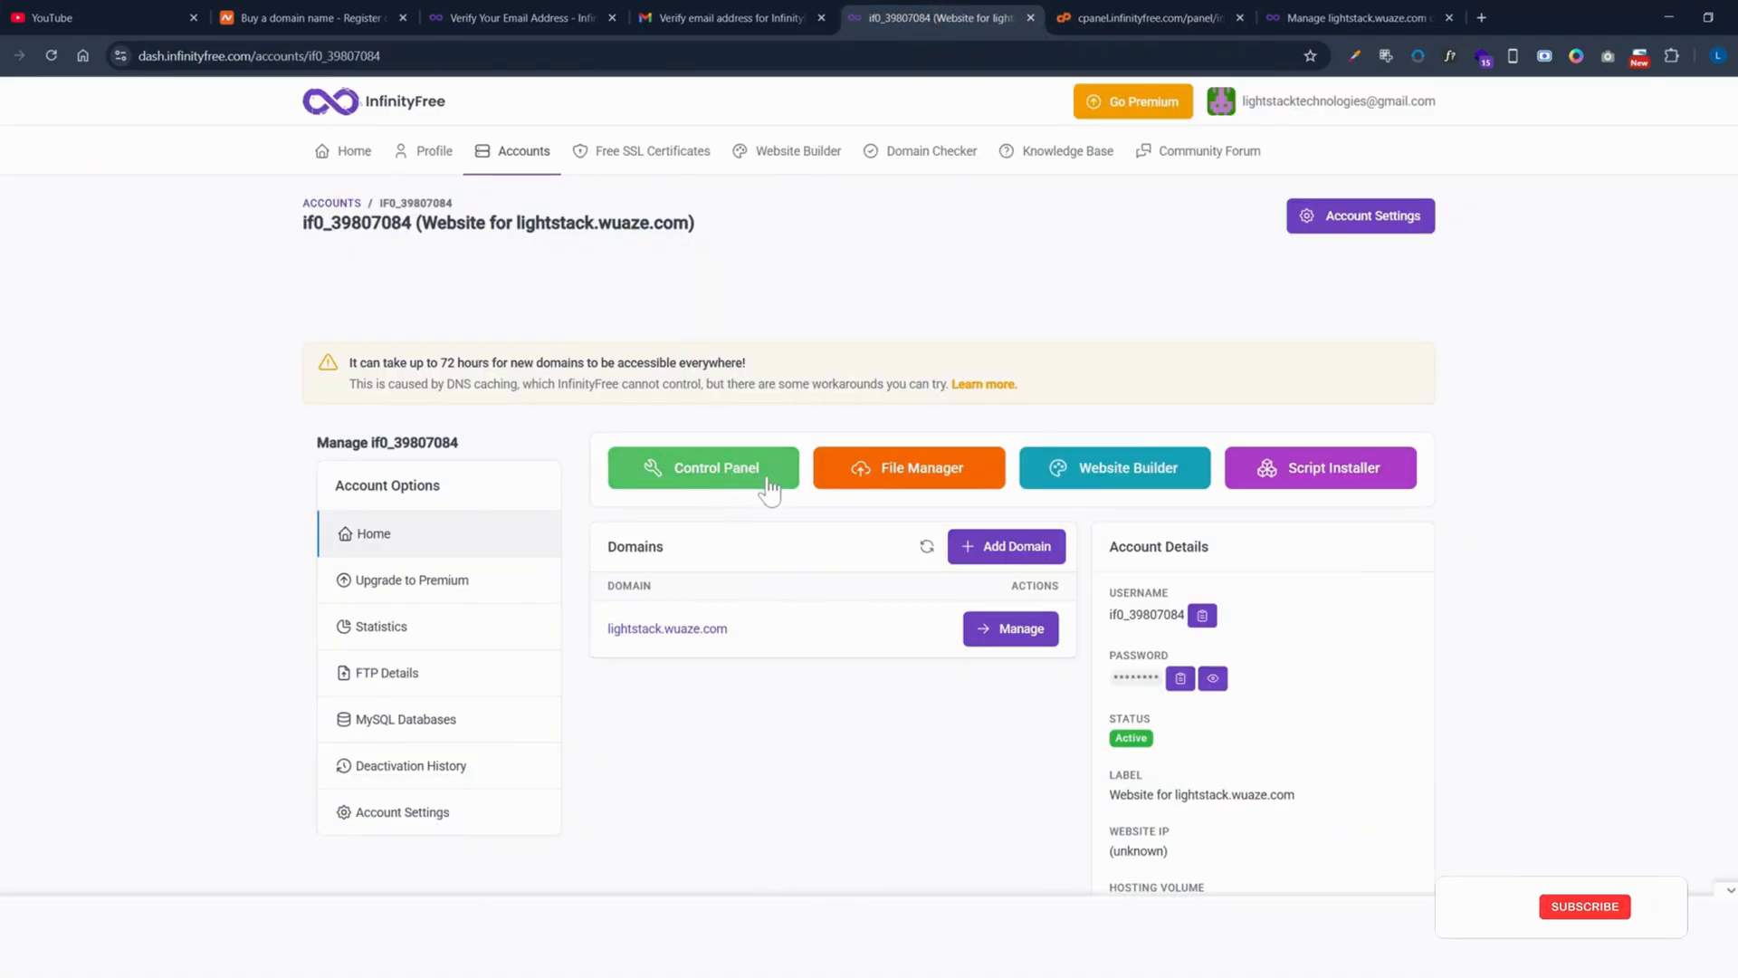
left_click(1134, 13)
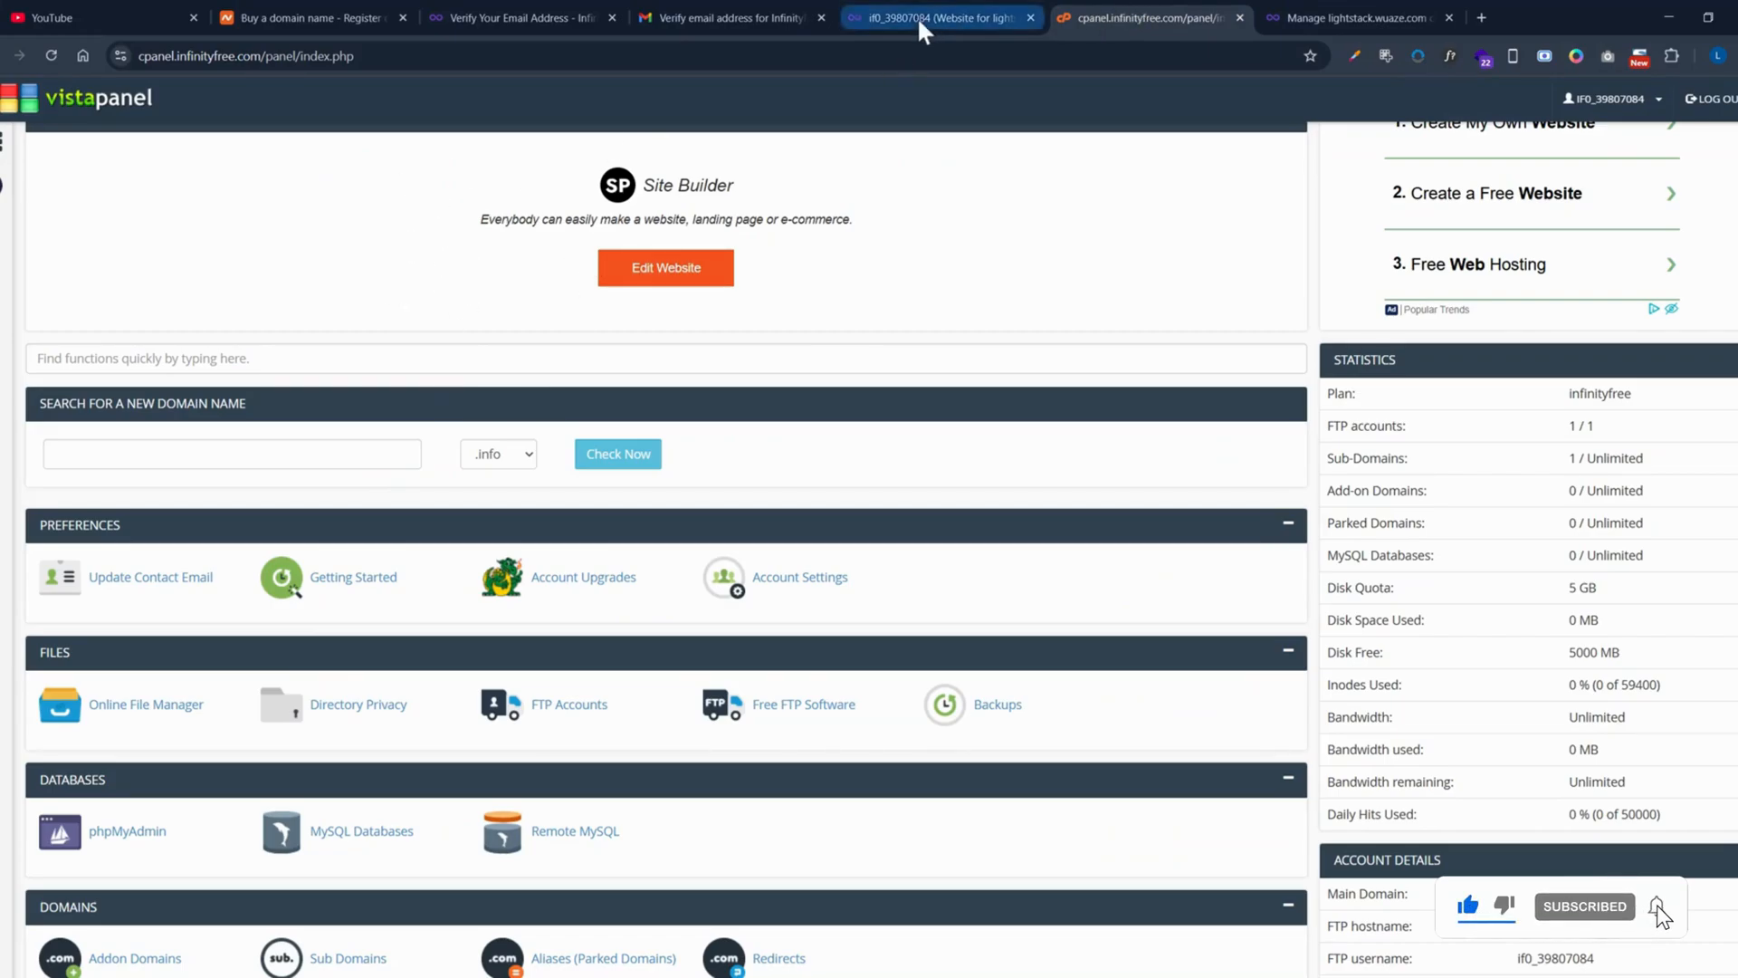
scroll(719, 486, "down", 4)
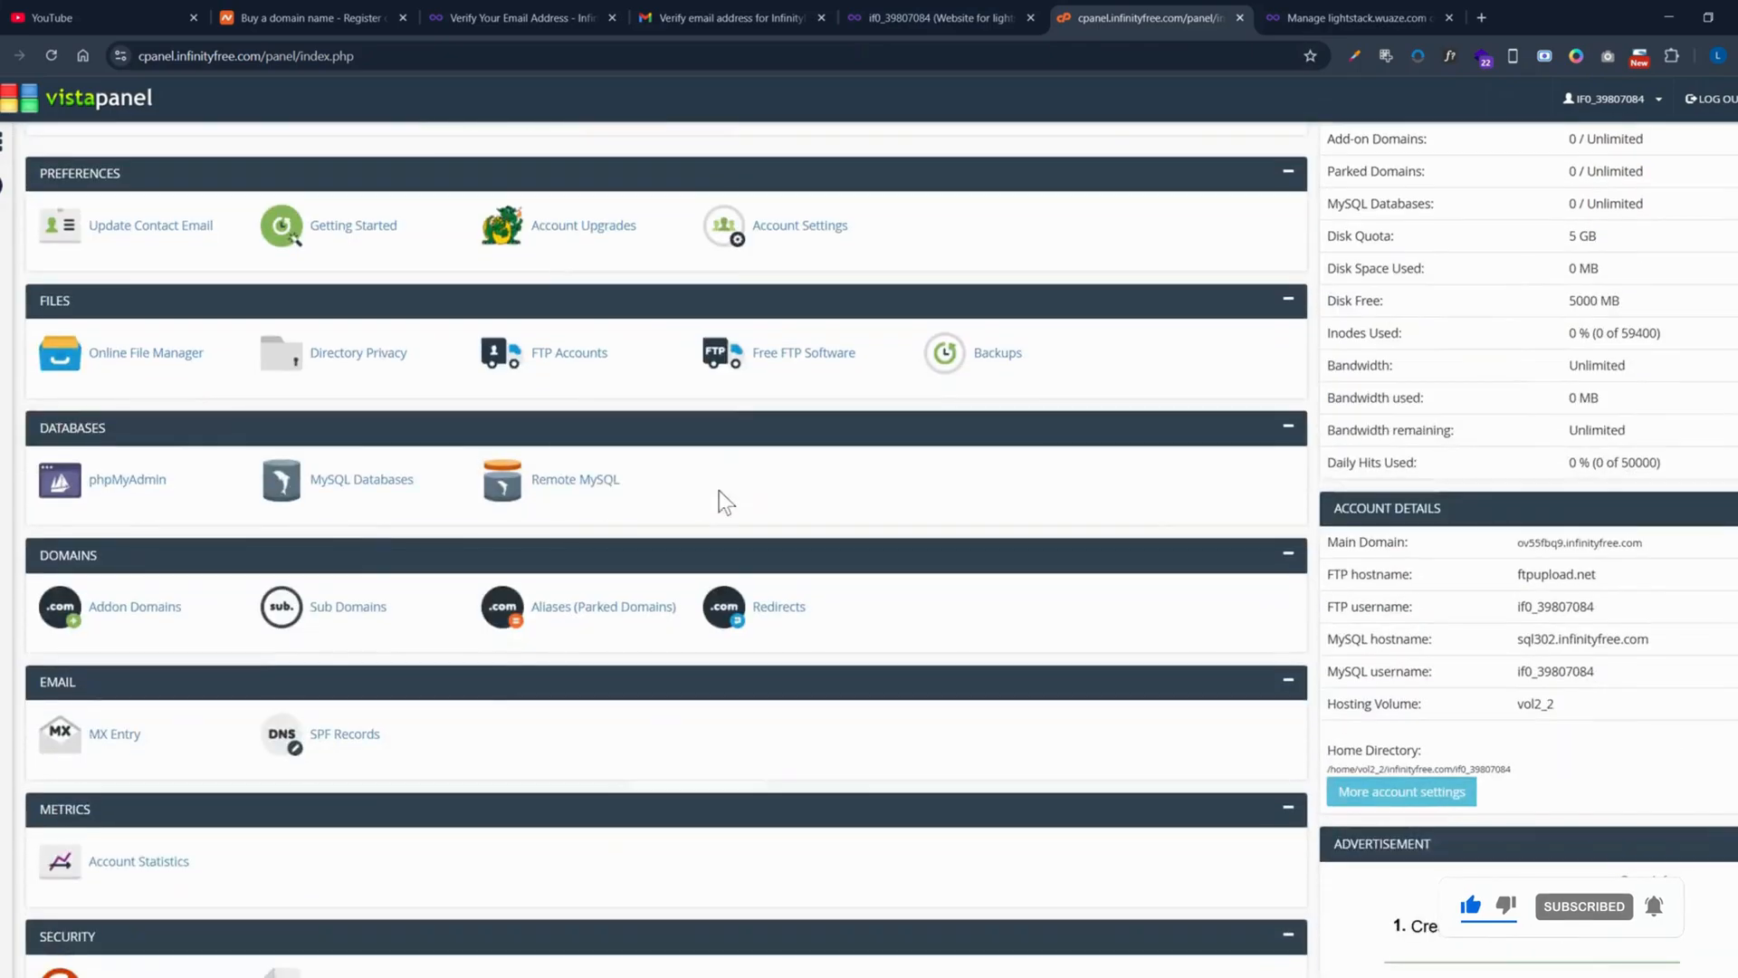
scroll(719, 490, "down", 4)
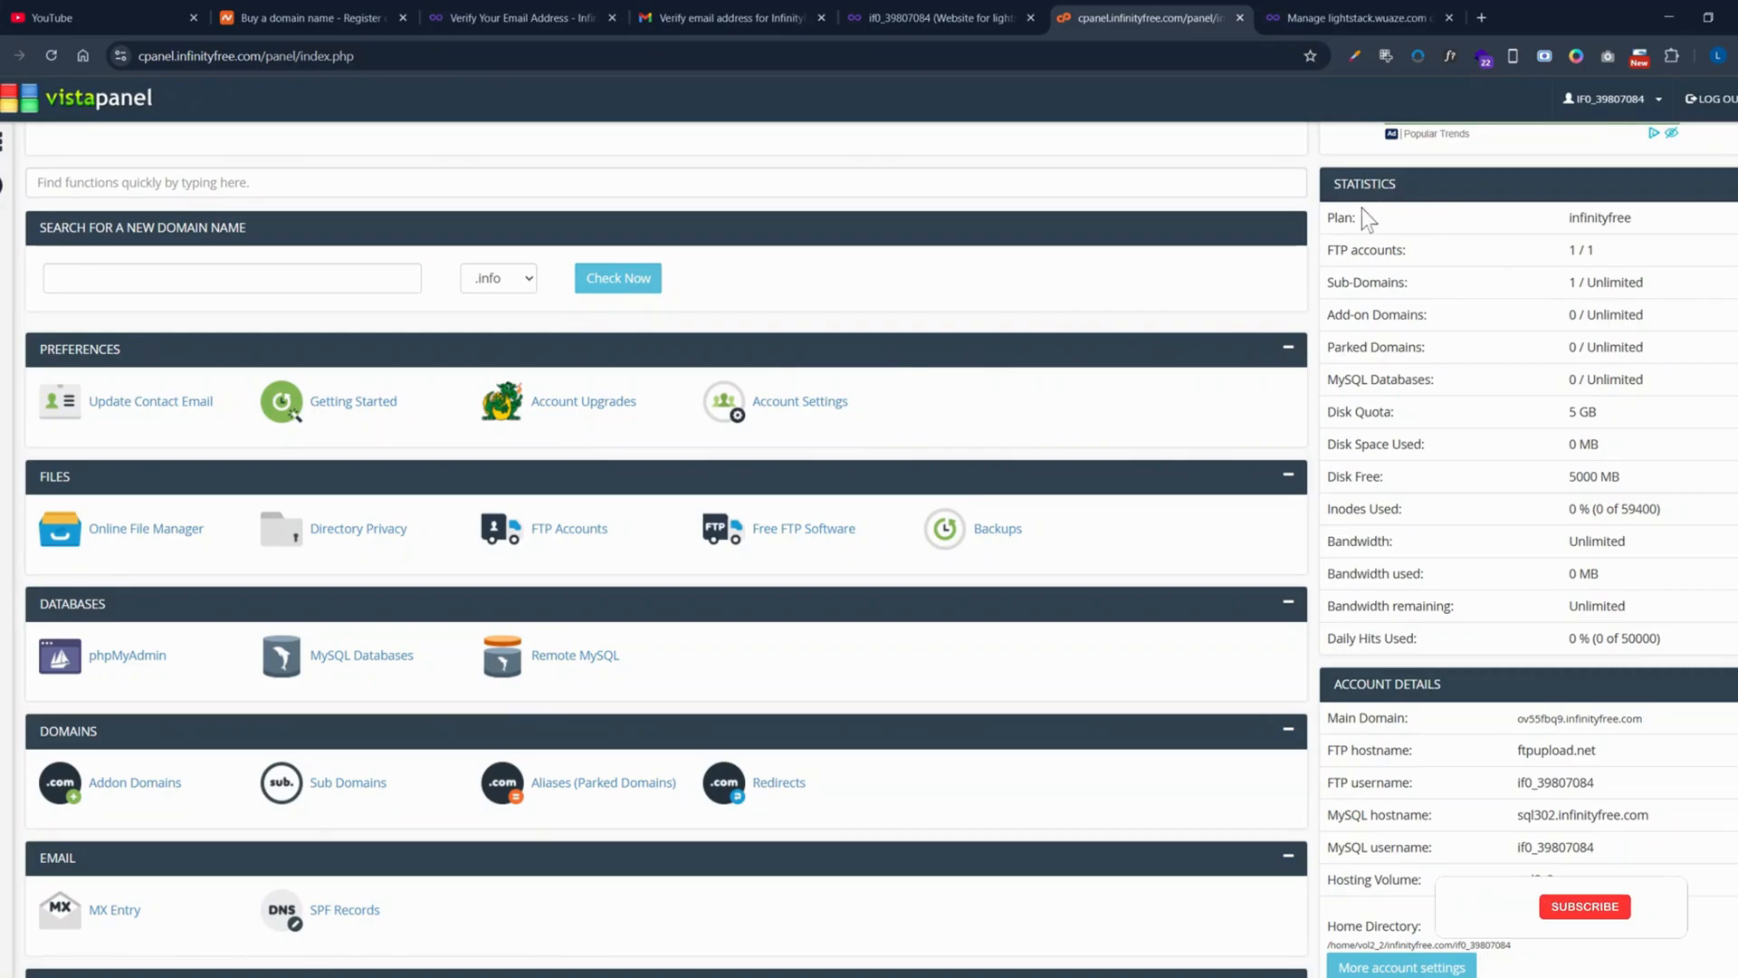
Step: Zoom VistaPanel in, scroll down to the Software section, and launch Softaculous Apps Installer
key("ctrl+plus")
key("ctrl+plus")
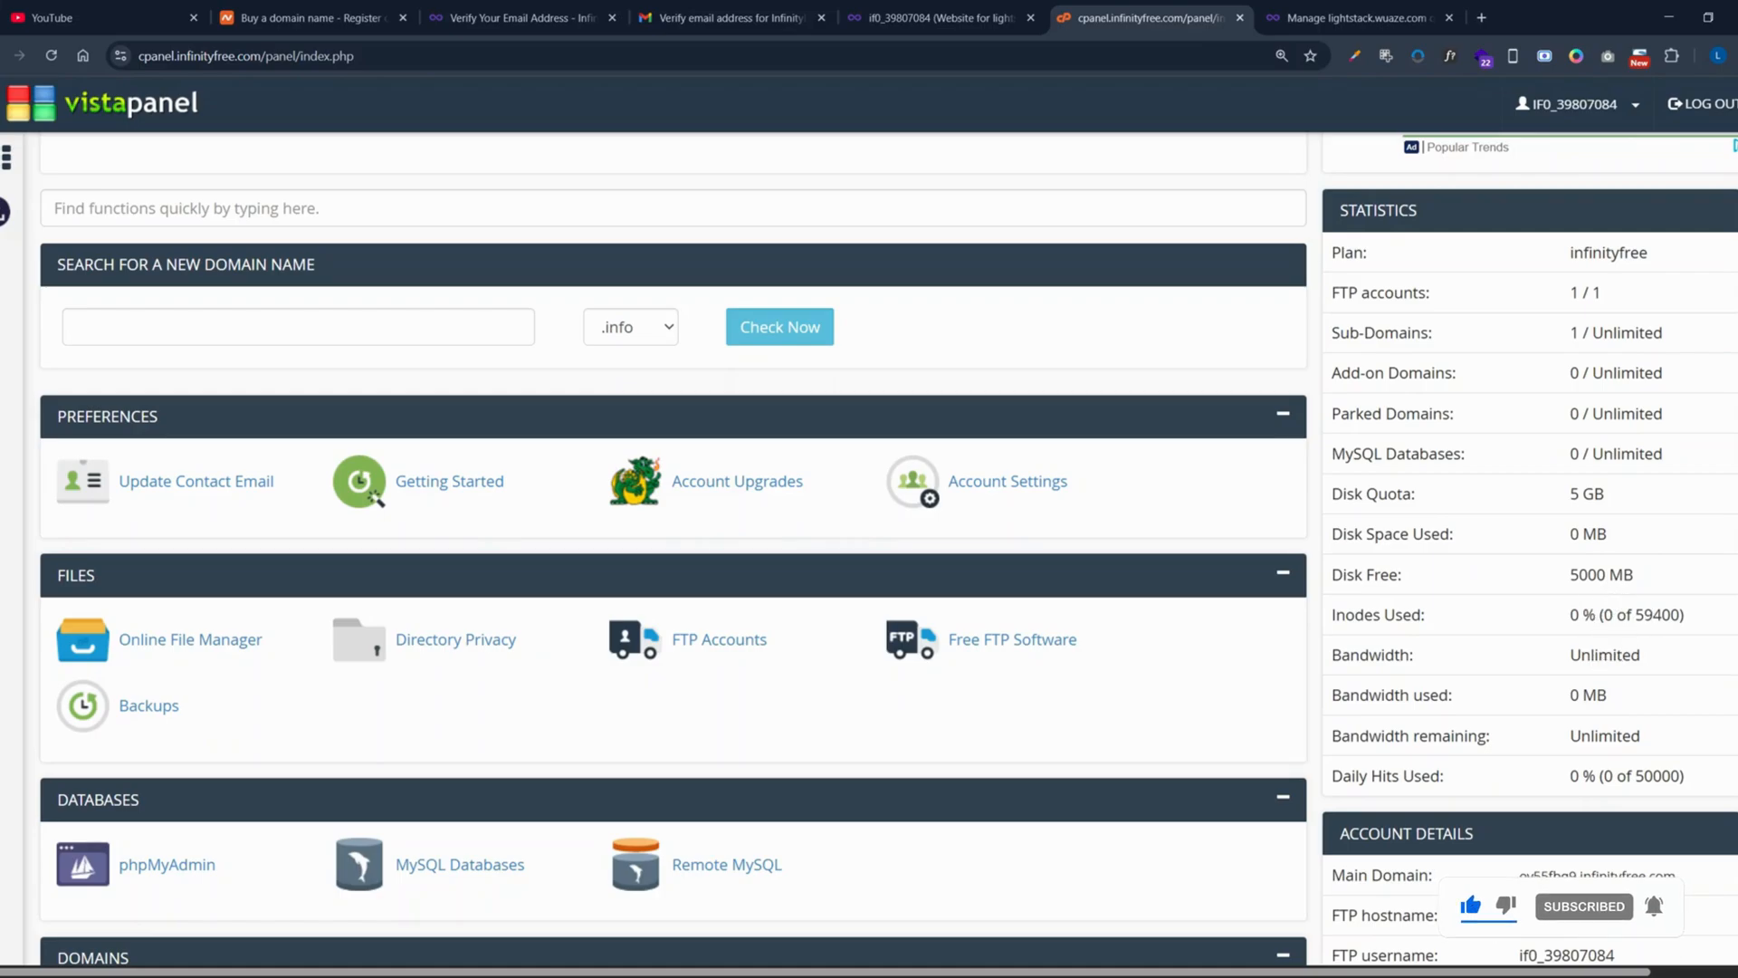
scroll(1552, 563, "down", 2)
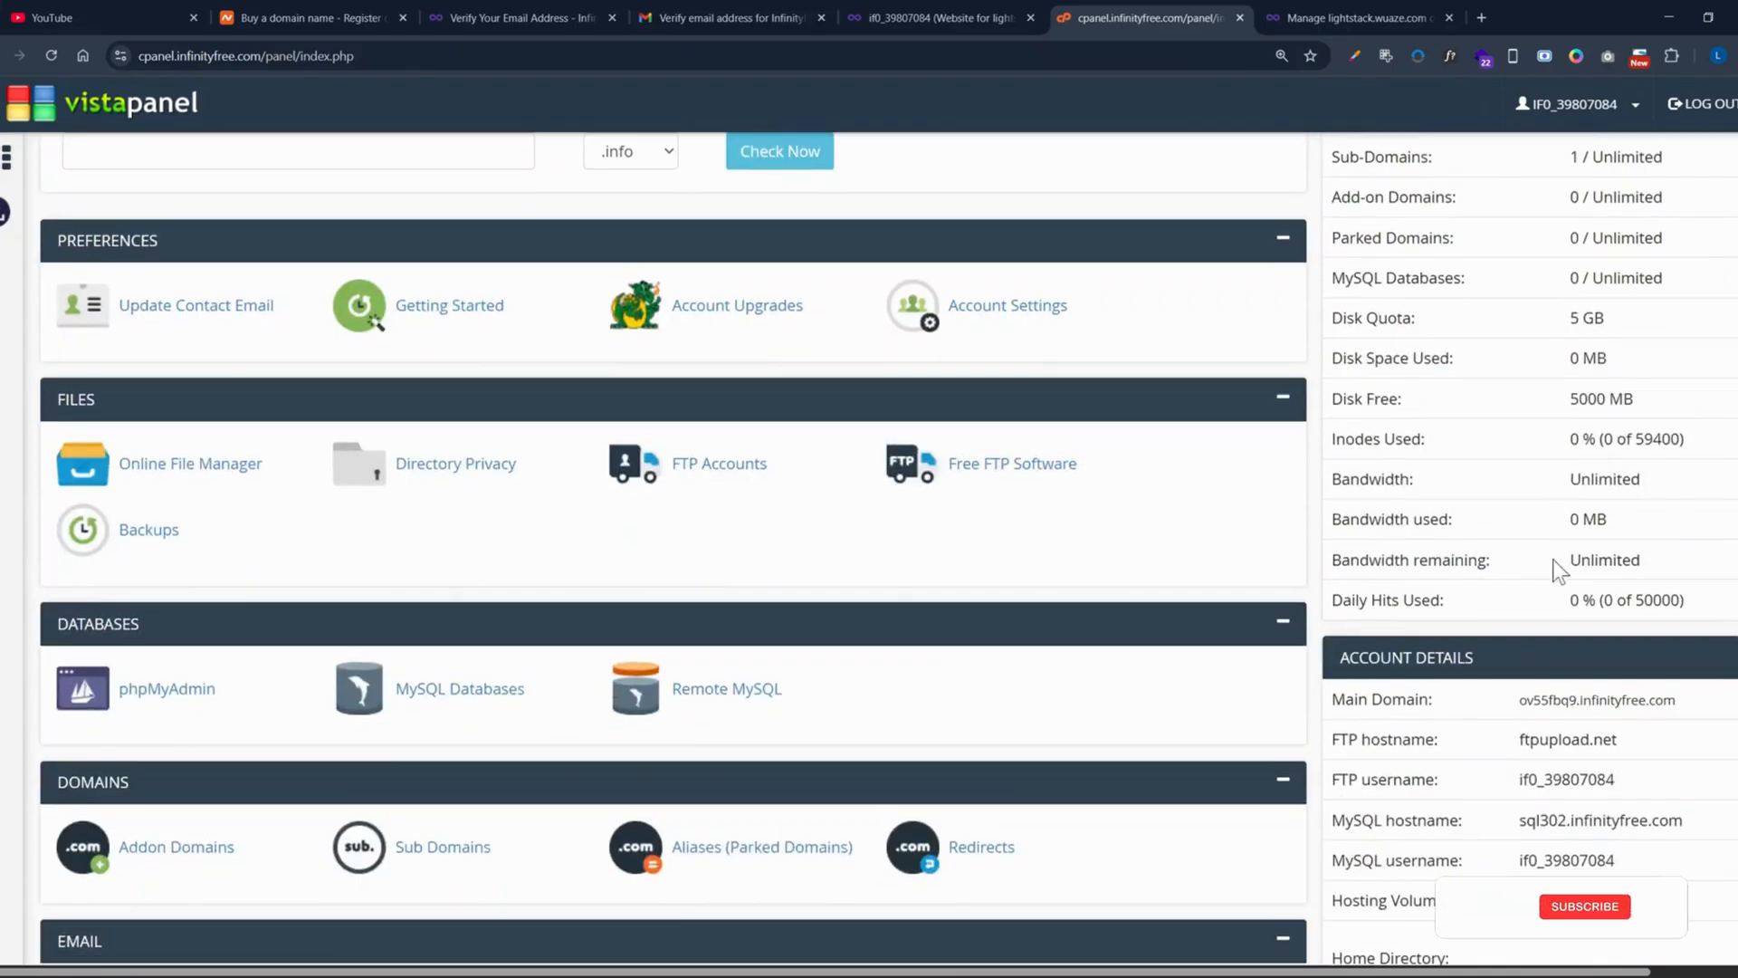
scroll(1121, 713, "down", 2)
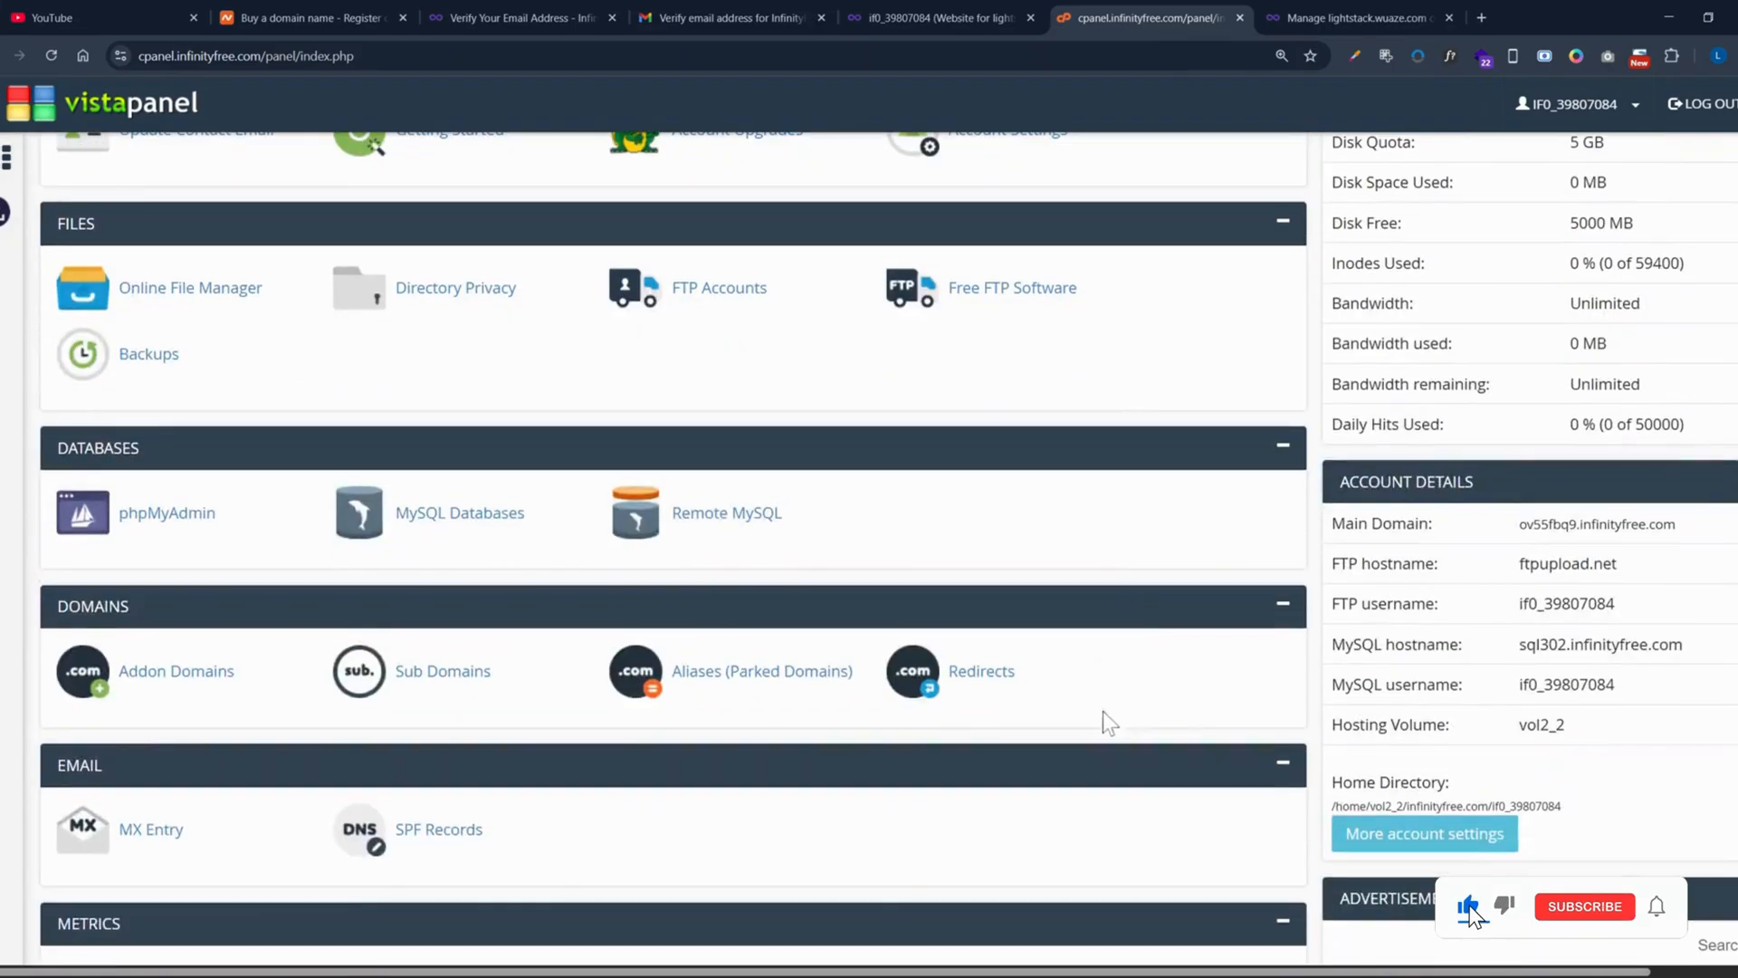
scroll(895, 628, "down", 4)
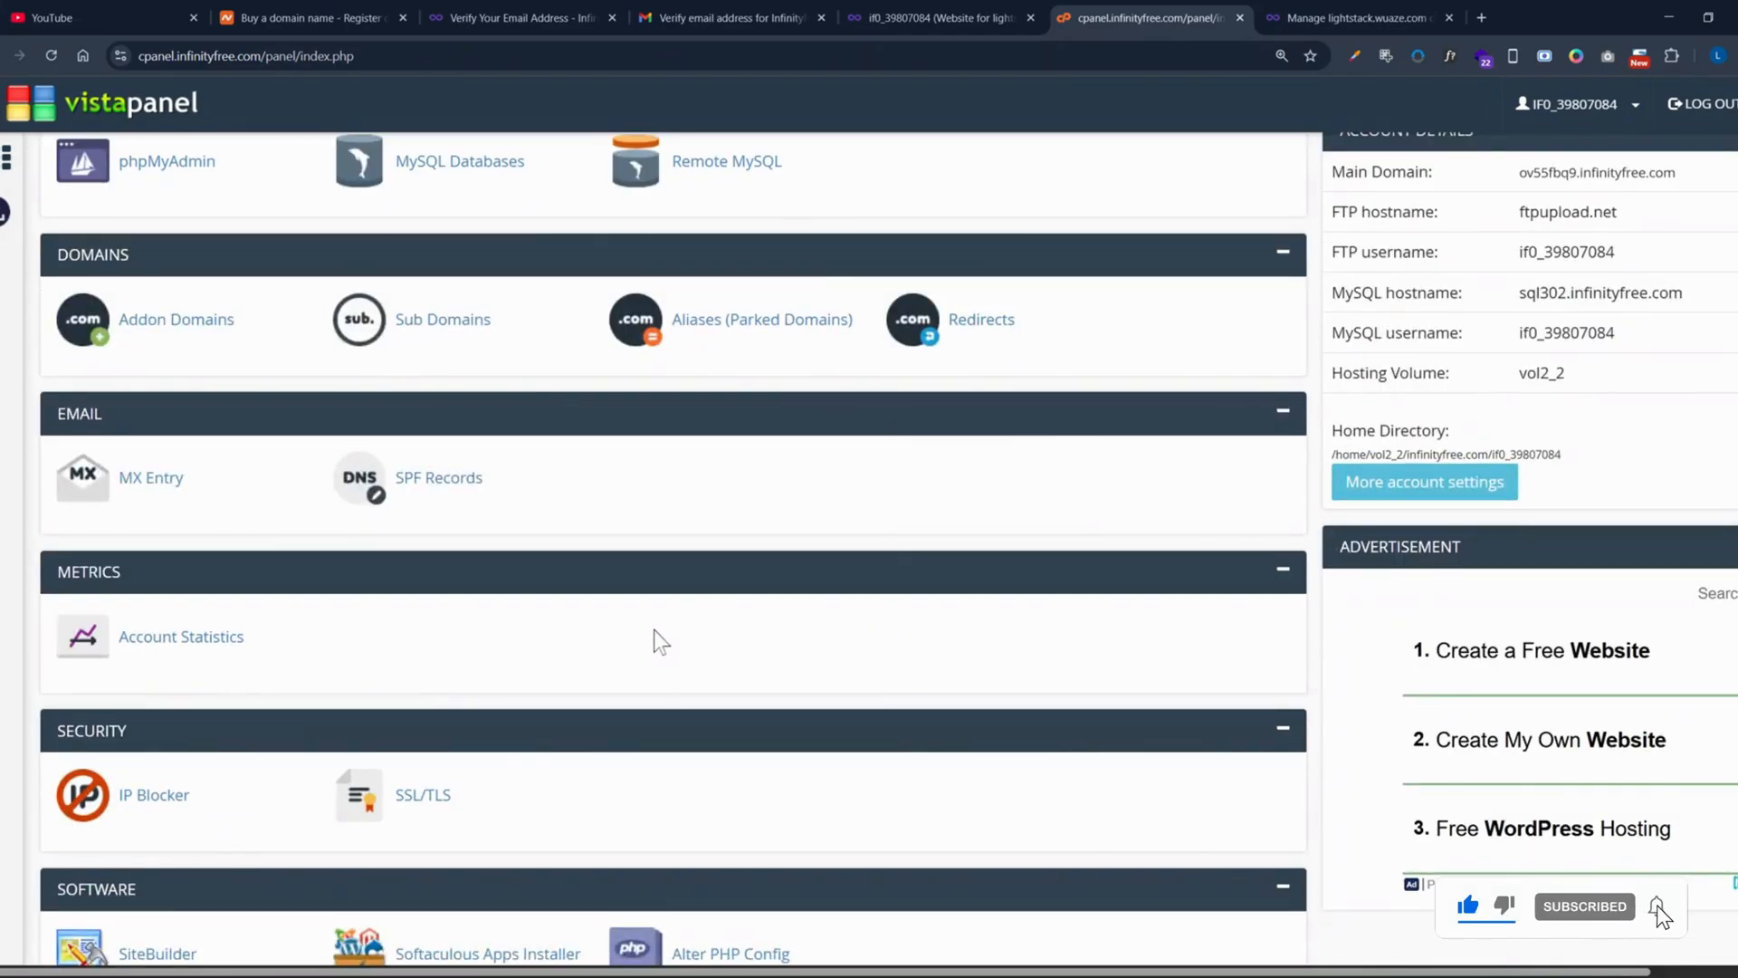
scroll(640, 603, "down", 4)
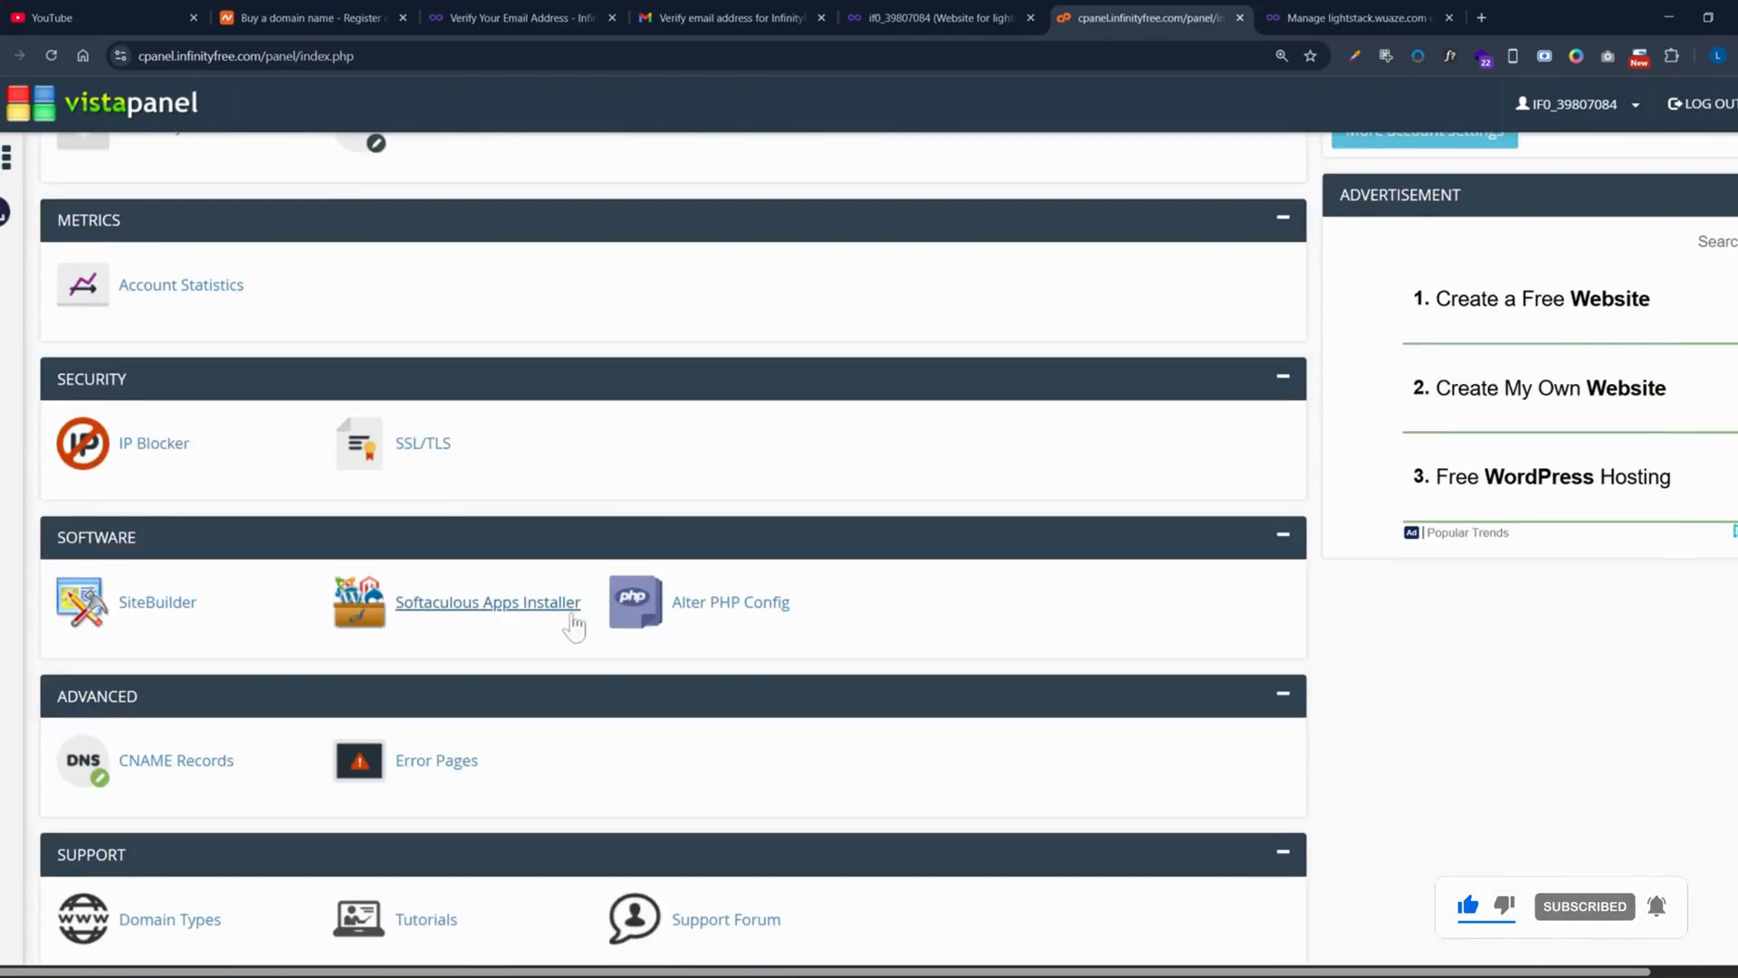
left_click(511, 612)
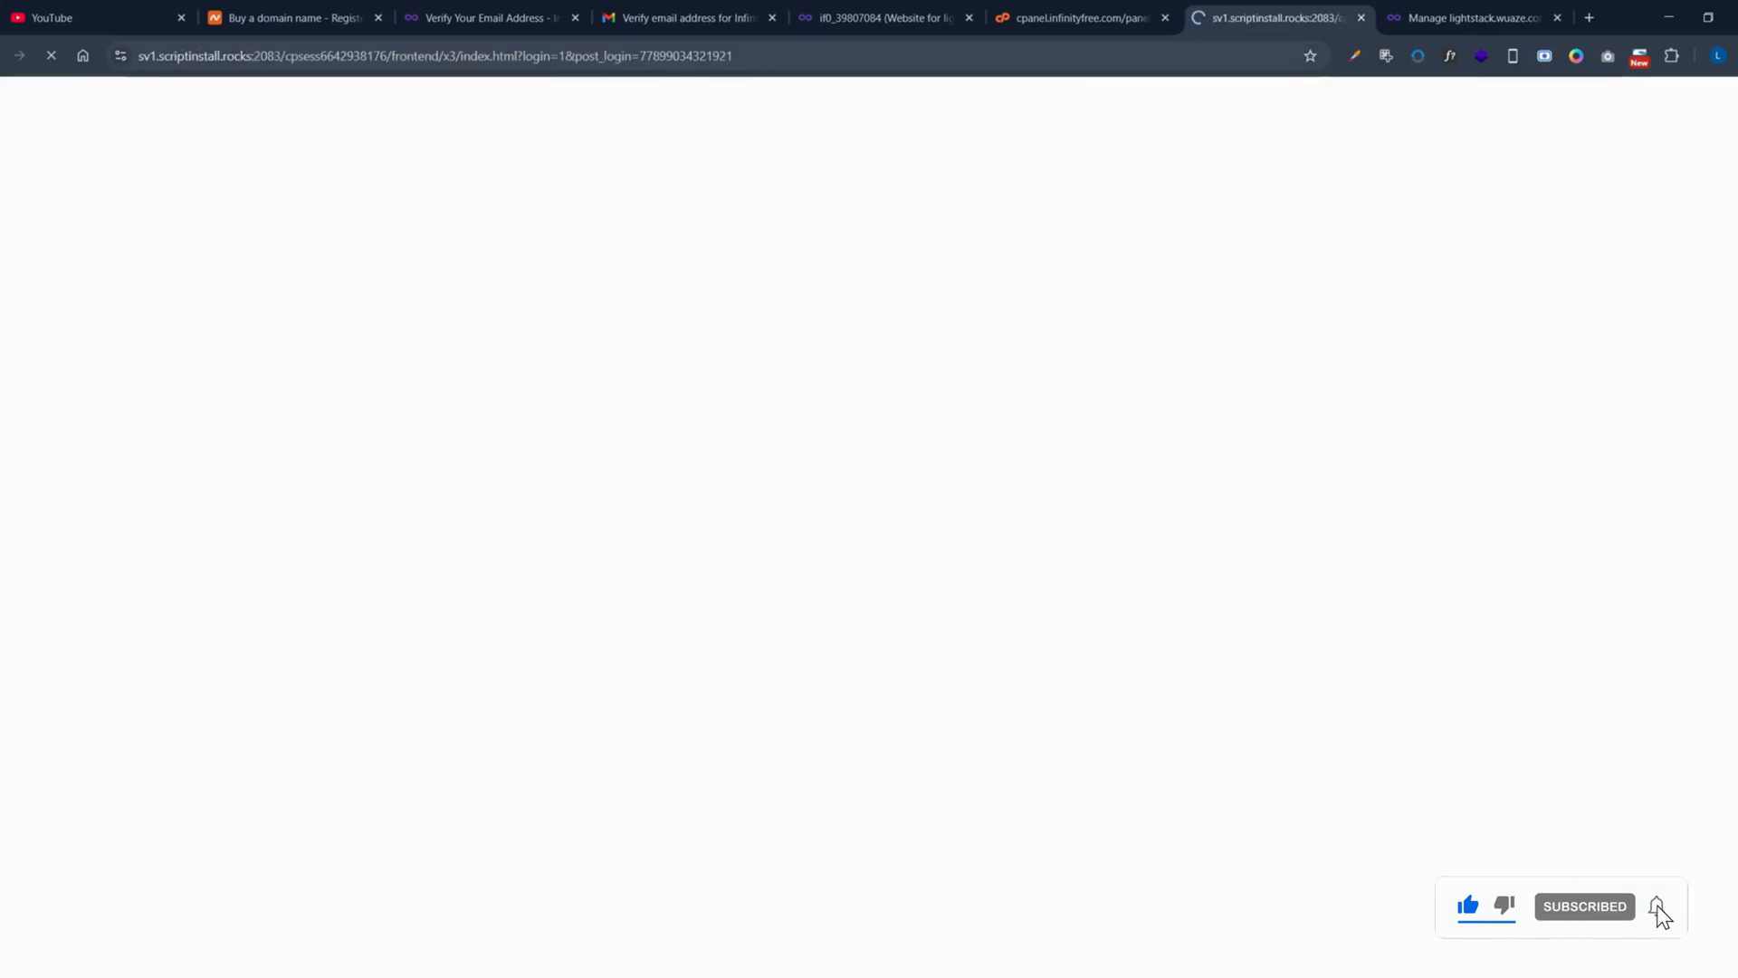
Step: Check the if0 account dashboard and the lightstack.wuaze.com management page, then return to Softaculous Top Scripts
left_click(914, 17)
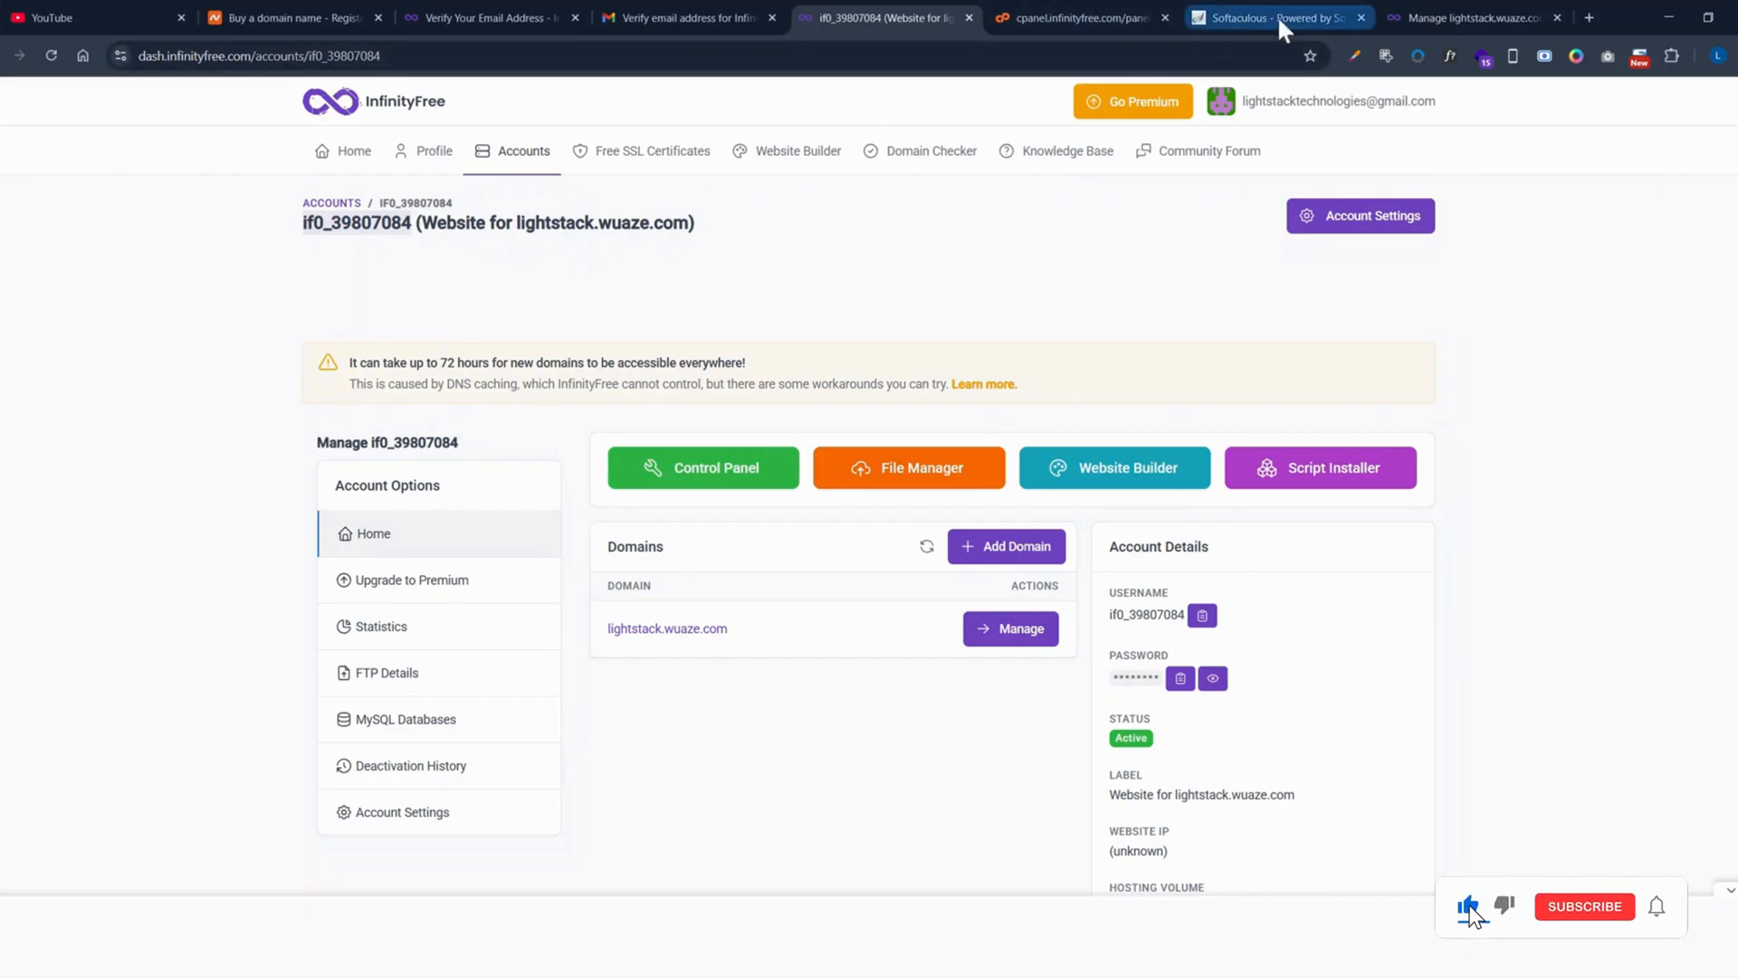
left_click(1476, 11)
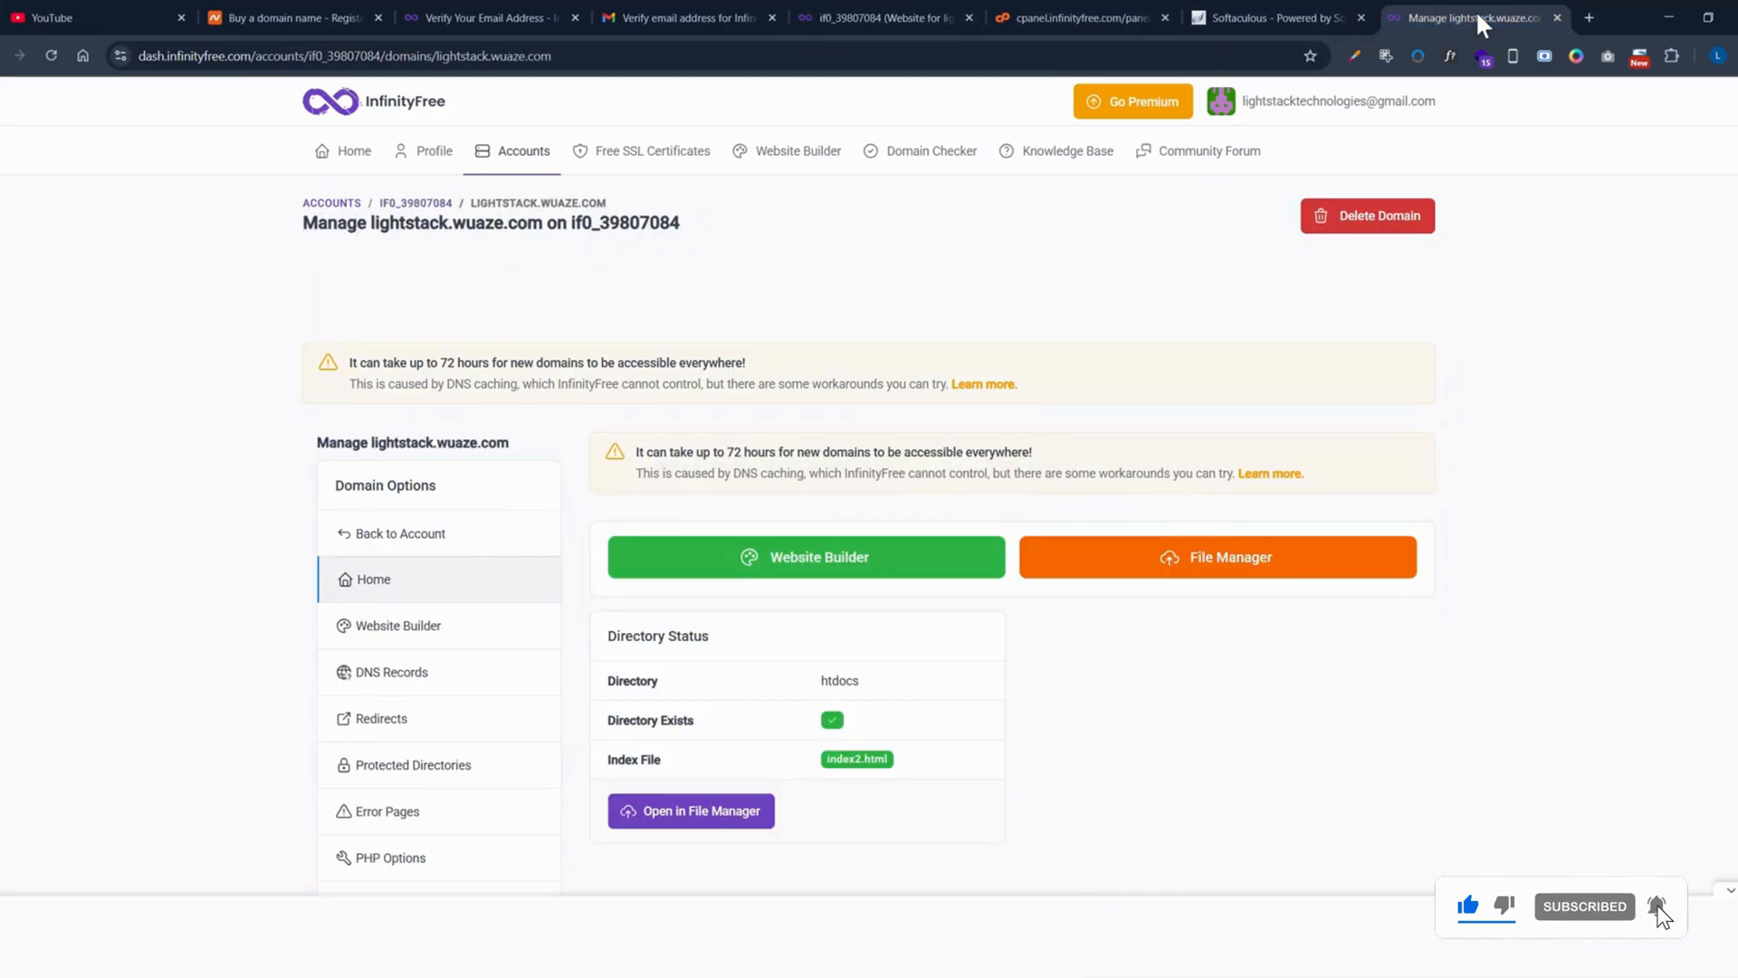
left_click(1279, 22)
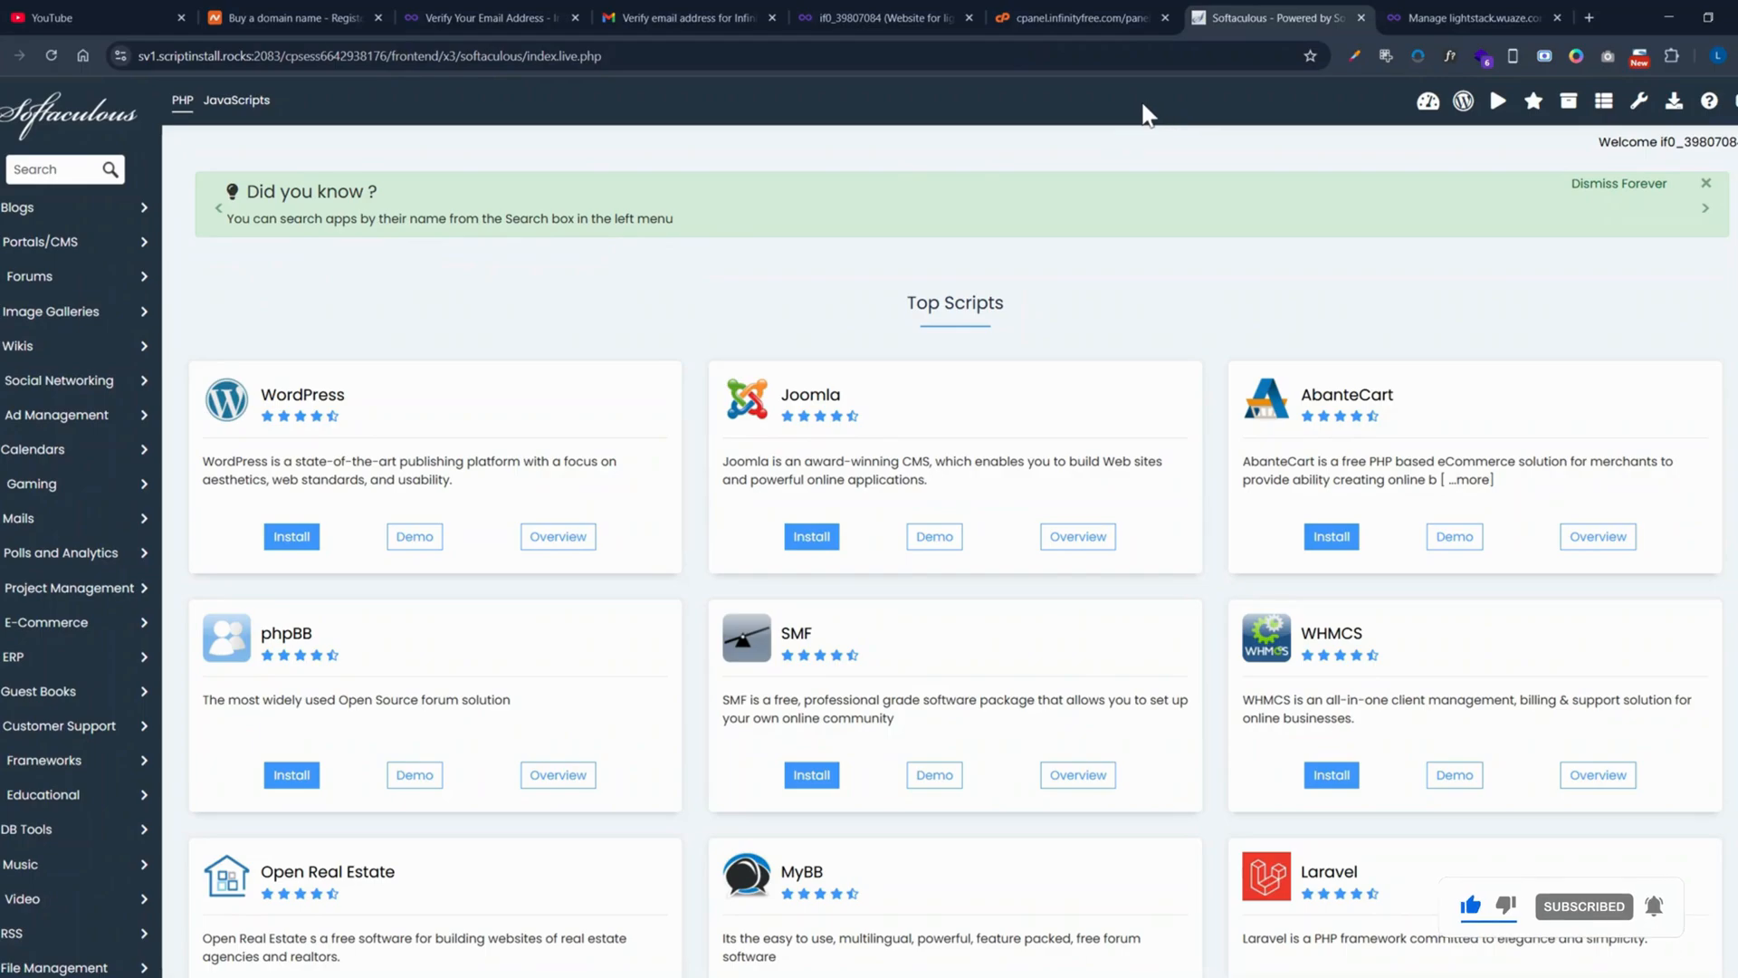
left_click(1032, 16)
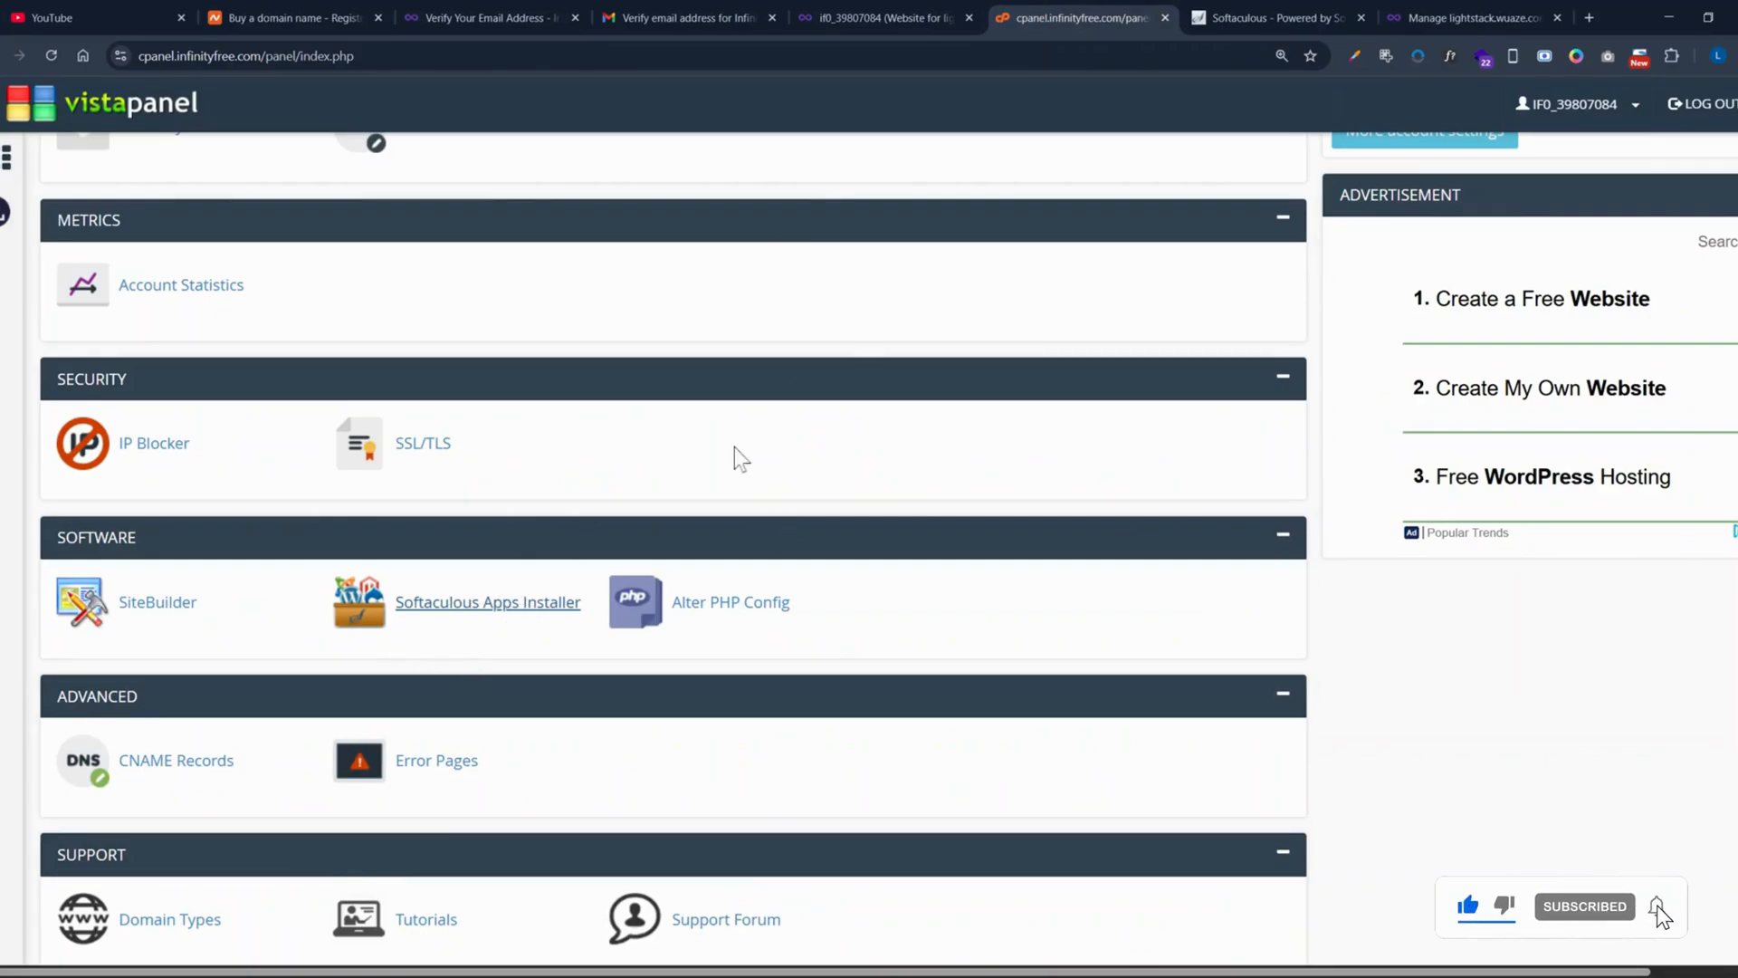
left_click(1259, 14)
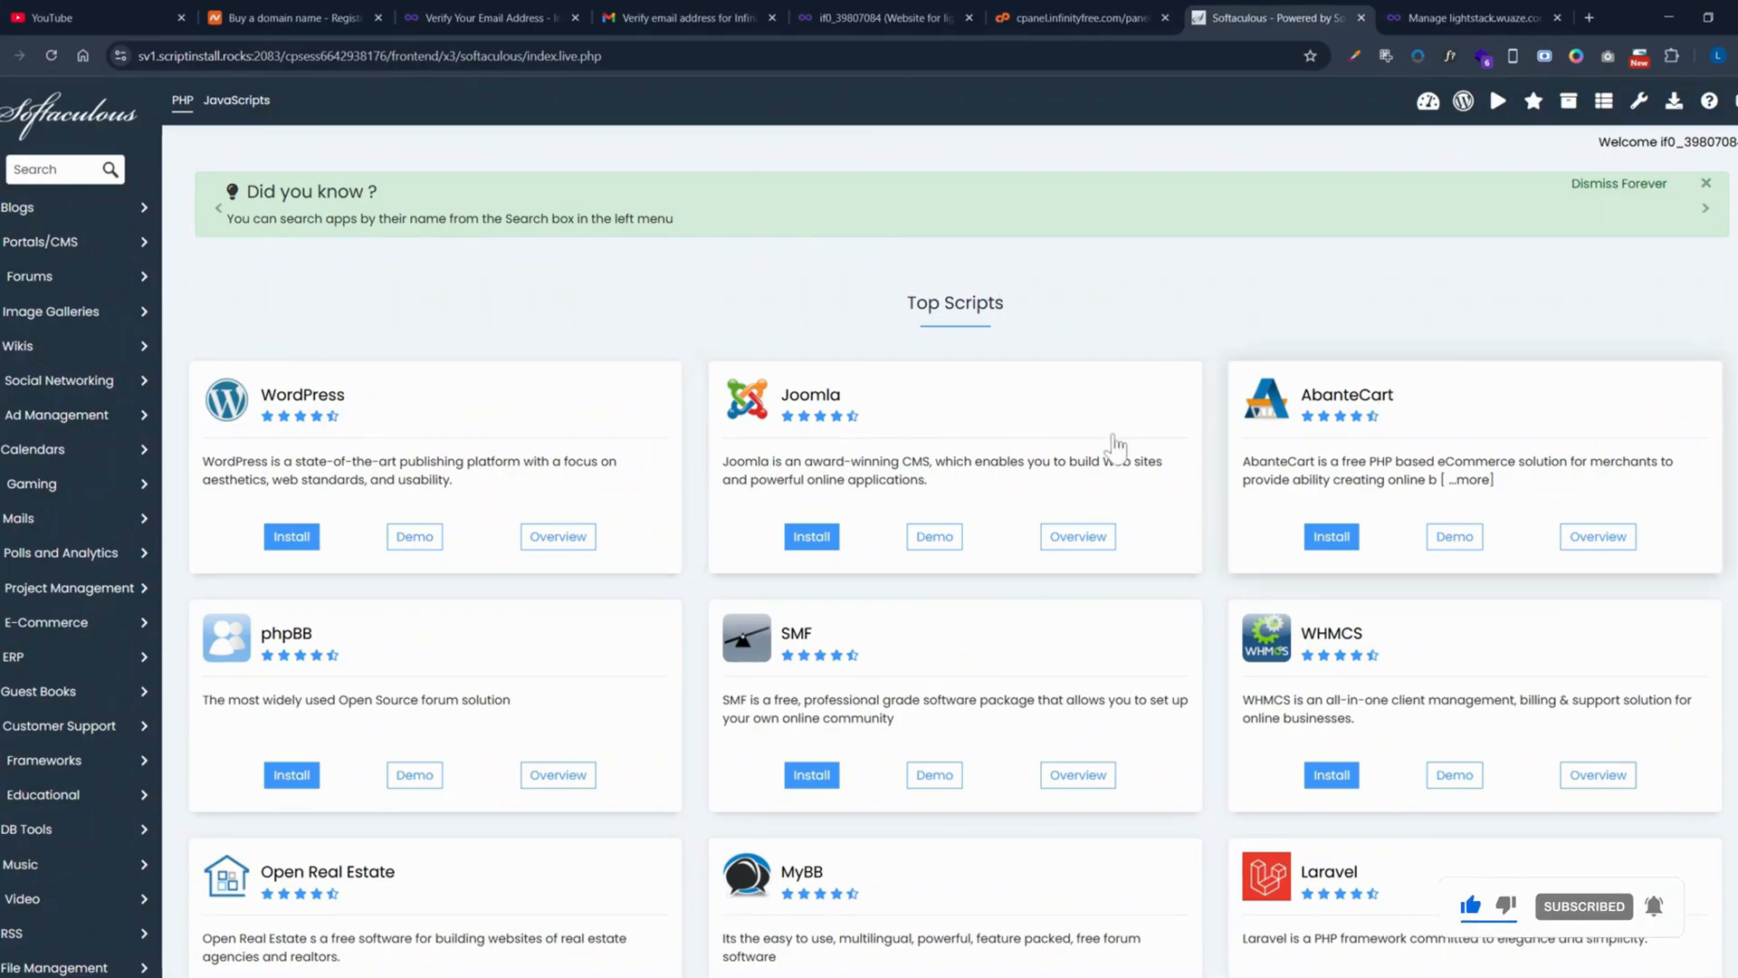
scroll(660, 535, "down", 4)
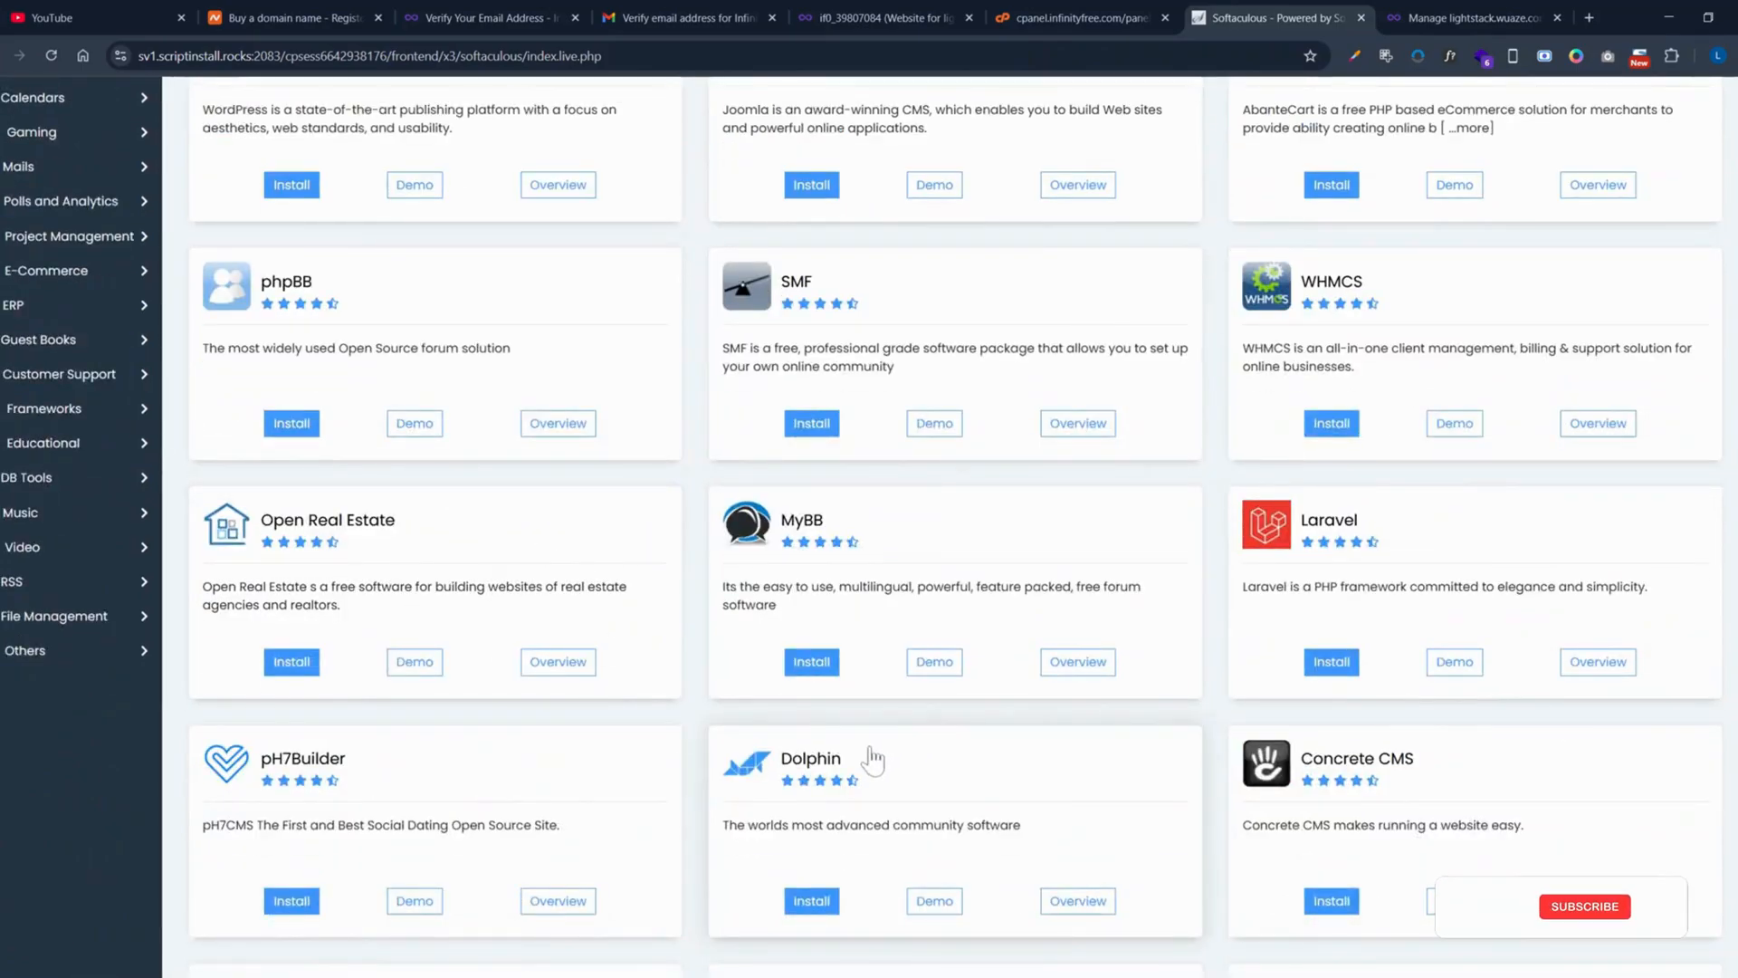
scroll(785, 757, "up", 4)
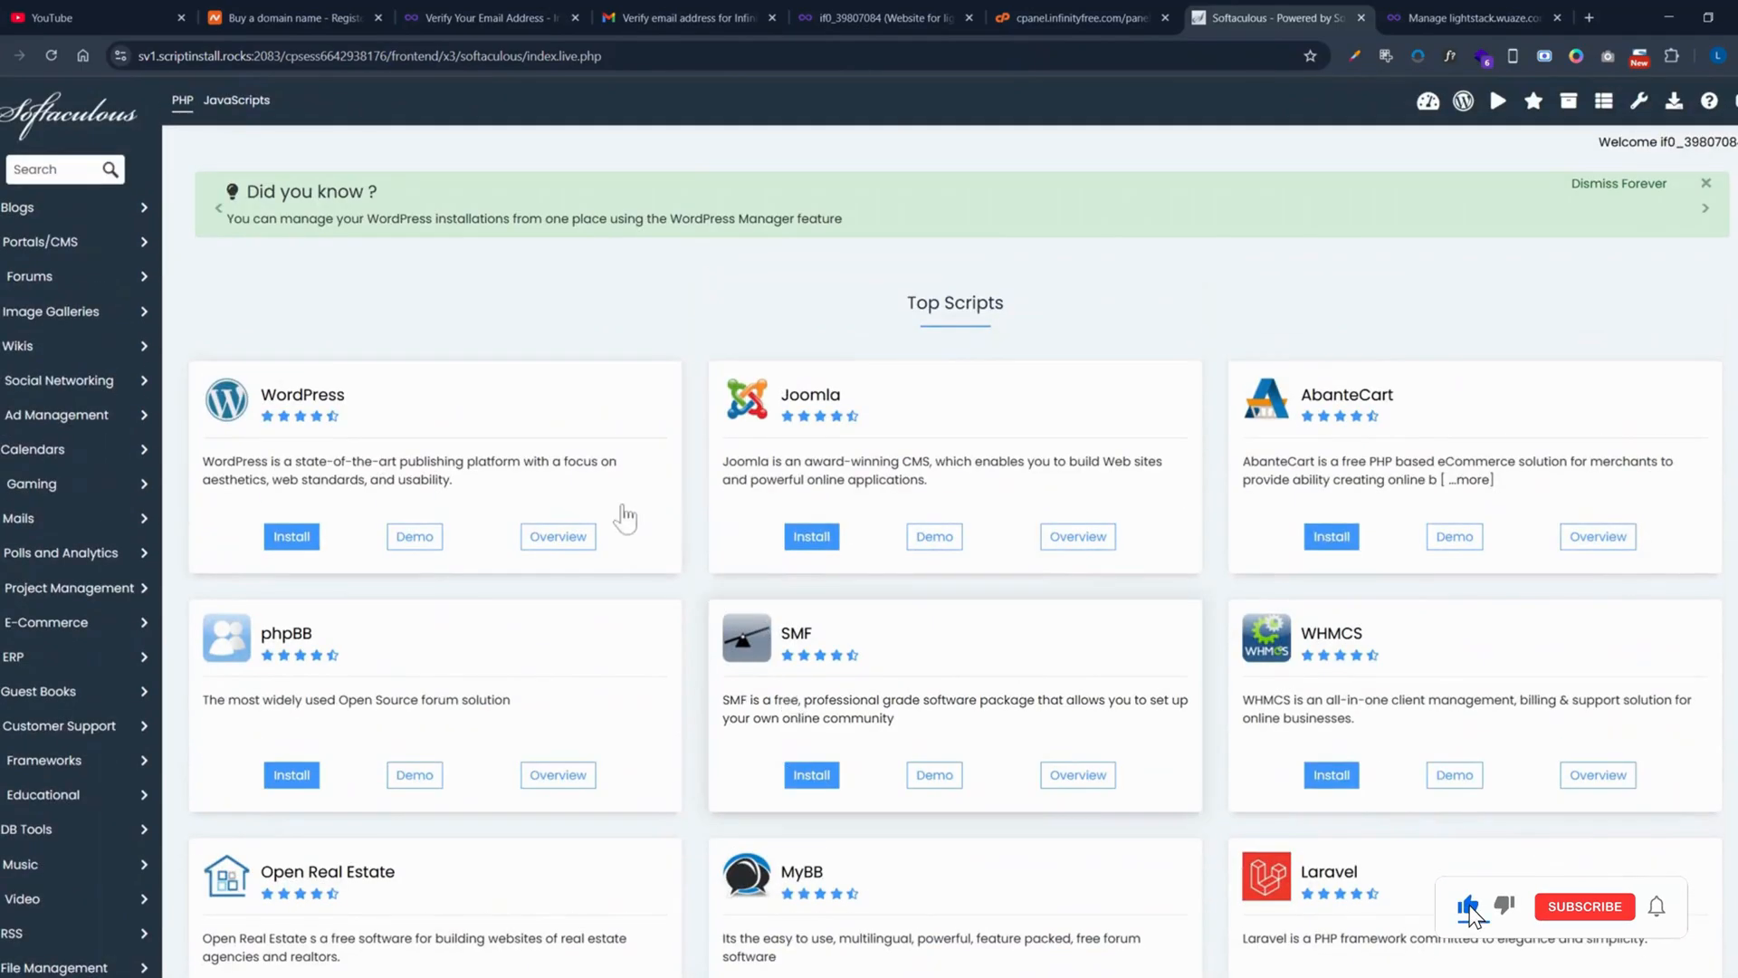
Step: Open WordPress's install form for lightstack.wuaze.com, scroll through it, then go back to the InfinityFree account page
left_click(315, 539)
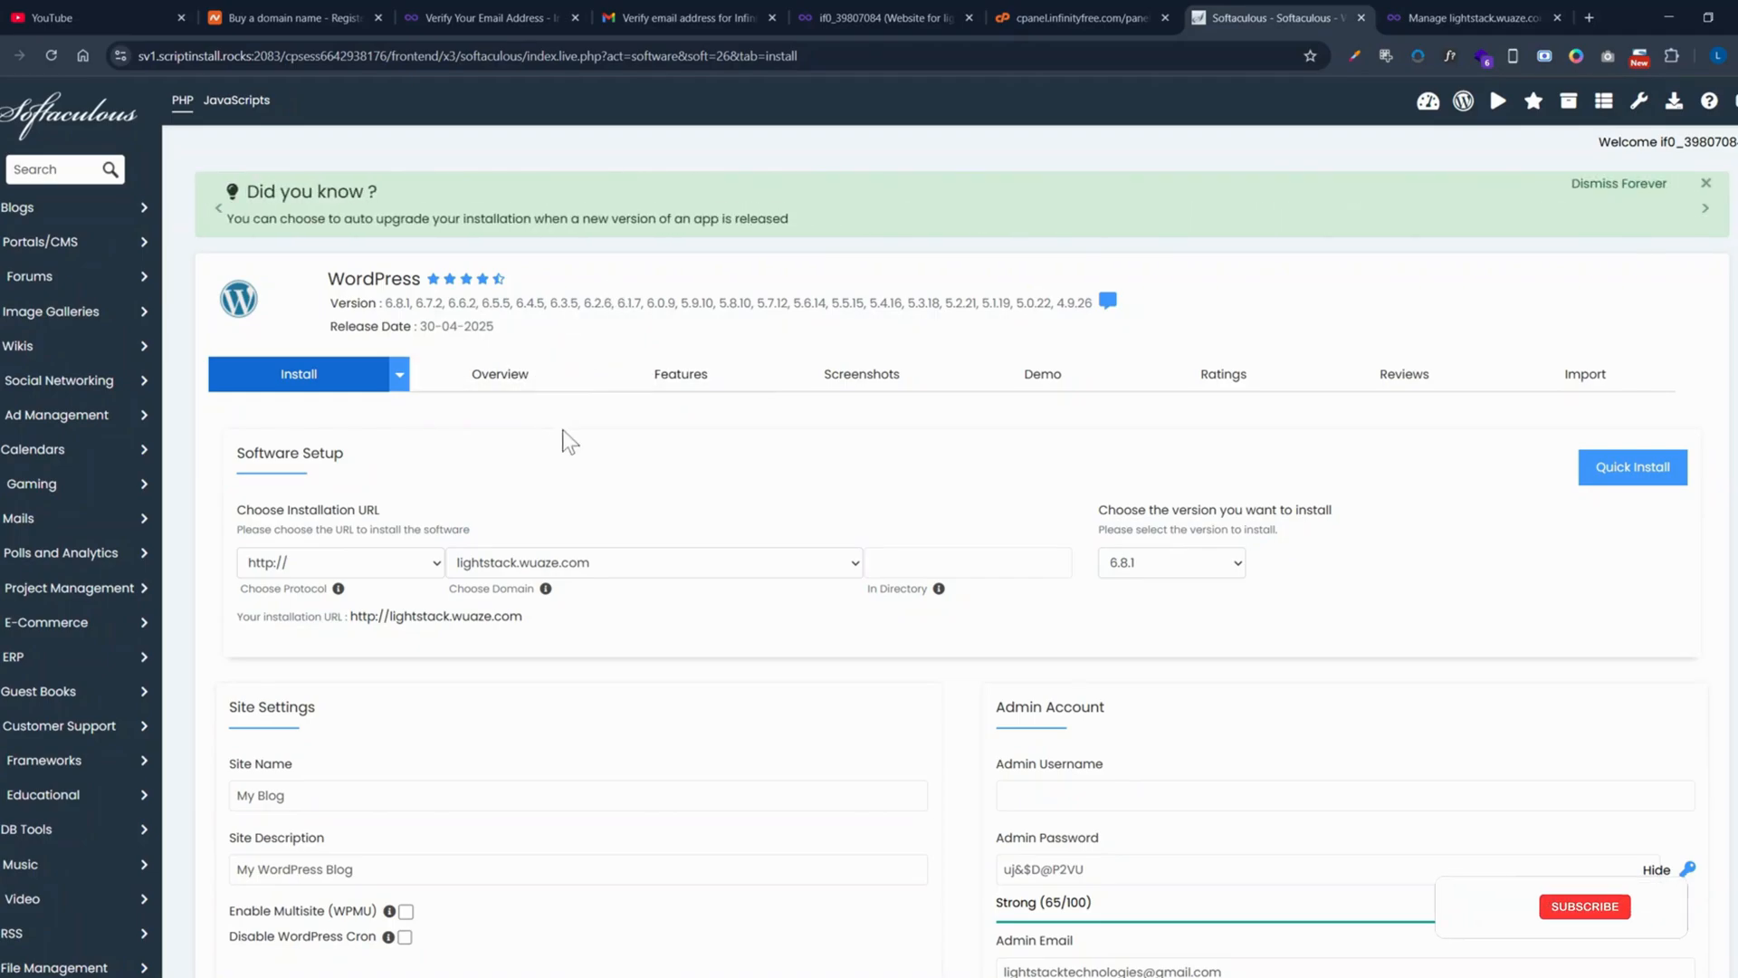
scroll(572, 441, "down", 2)
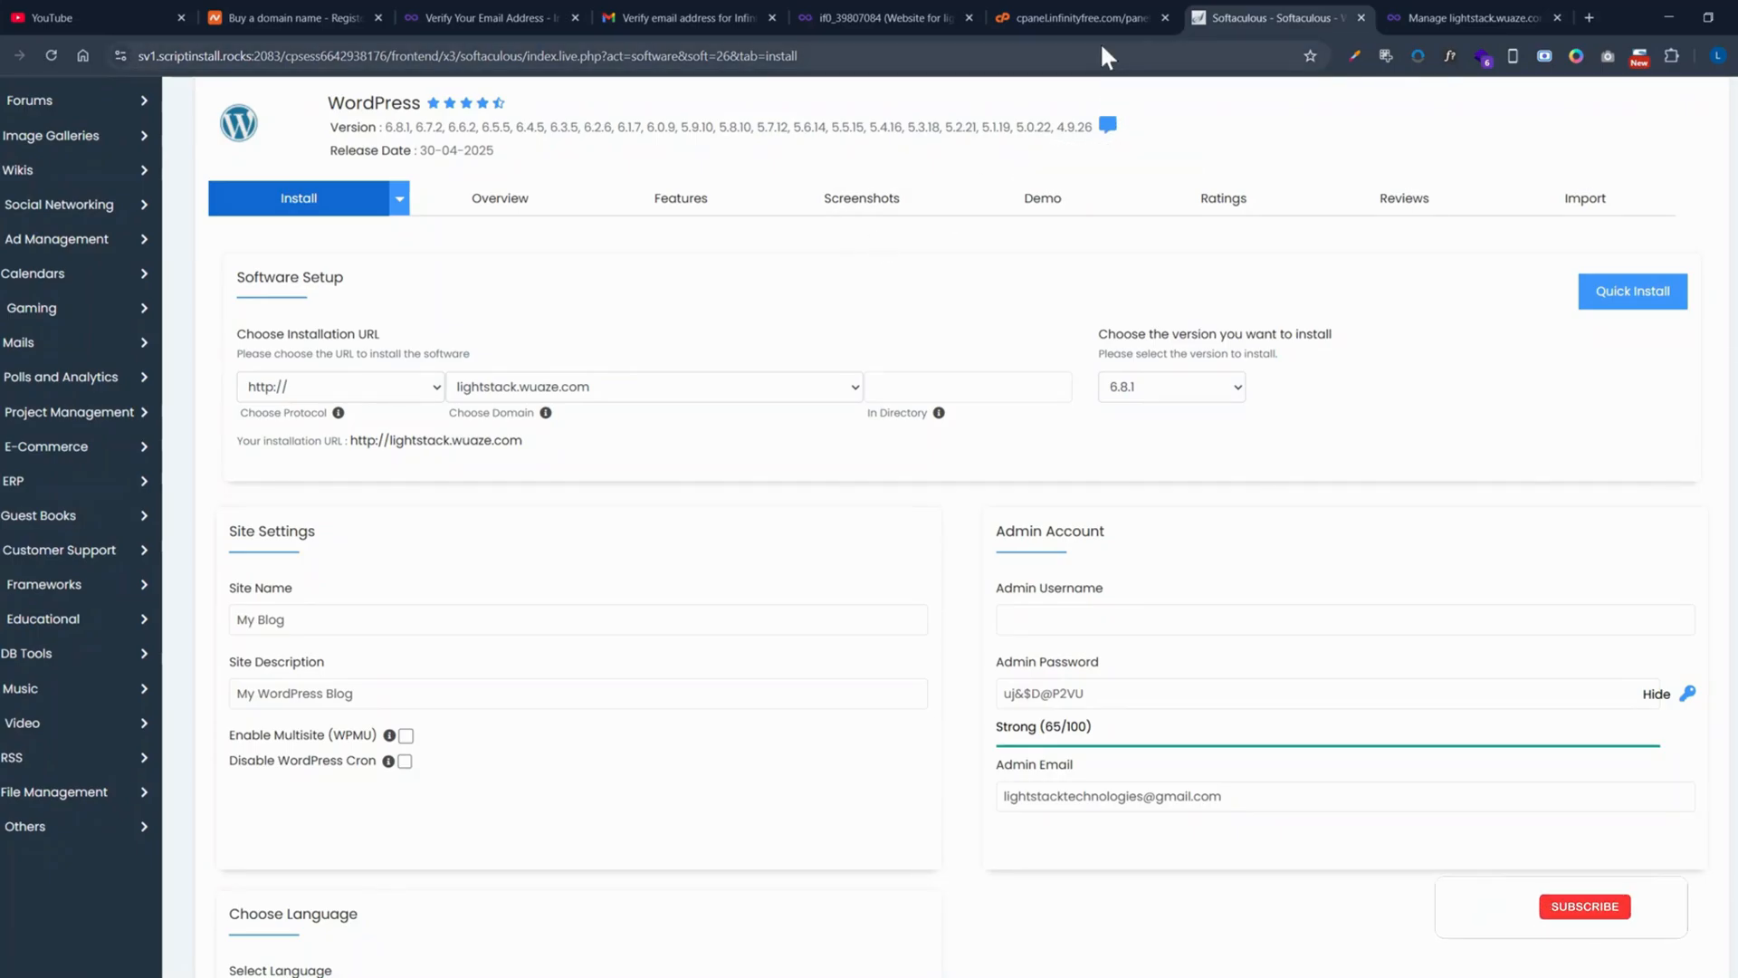
left_click(922, 17)
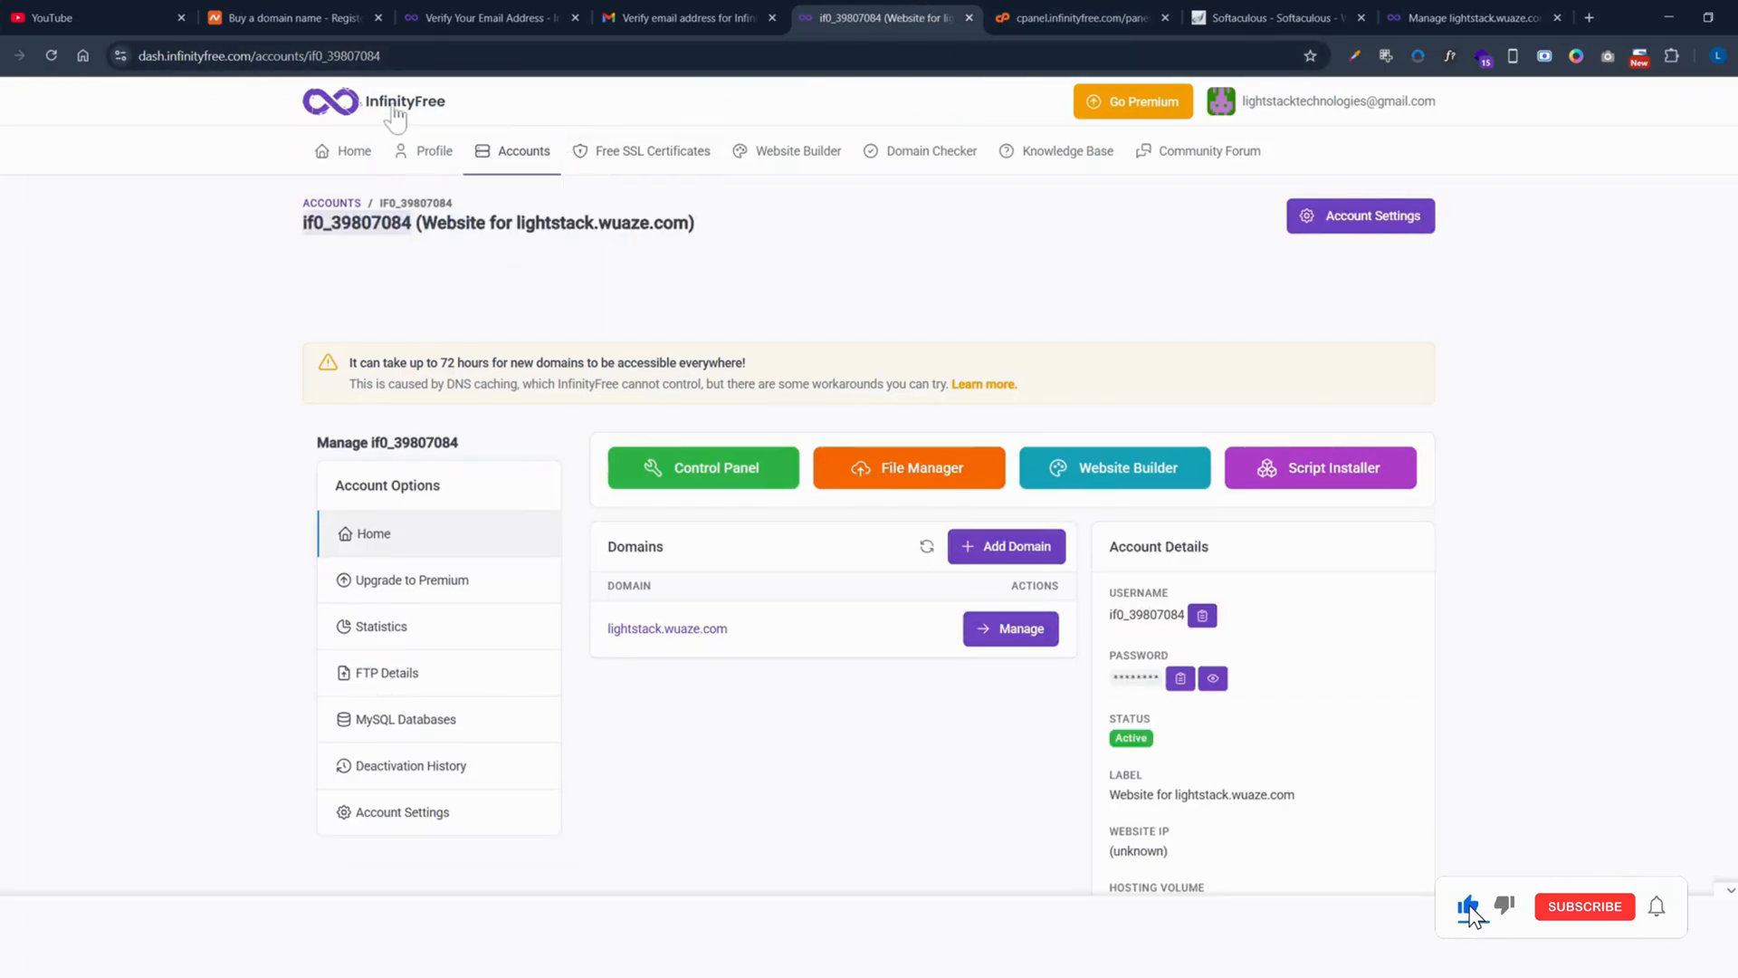